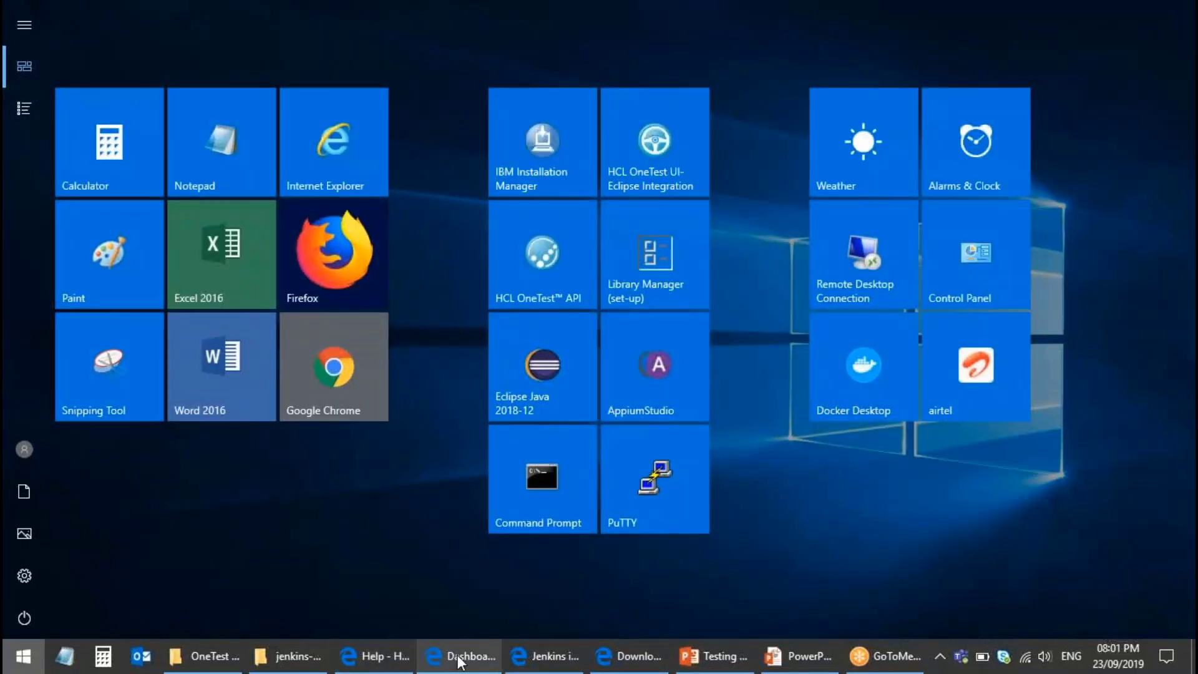
Step: Bring the jenkins.io download page forward and scroll to the Jenkins 2.176.3 LTS and 2.196 package lists
{"action": "mouse_move", "coordinate": [459, 660]}
{"action": "left_click", "coordinate": [552, 663]}
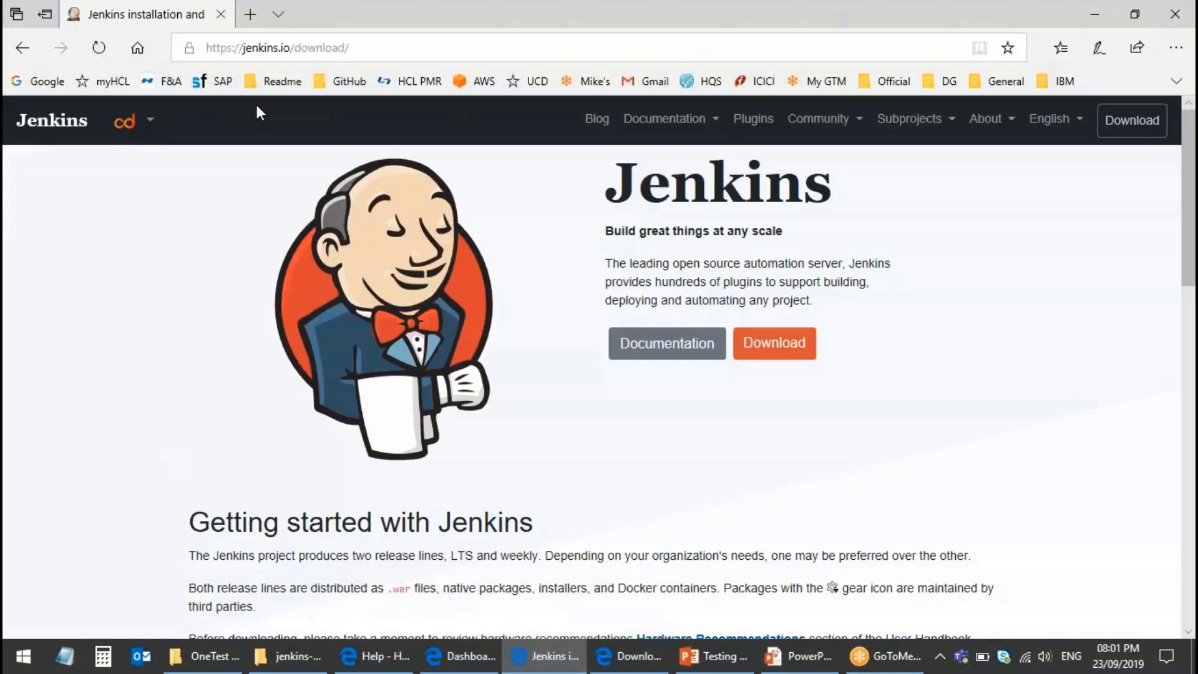
{"action": "left_click", "coordinate": [395, 51]}
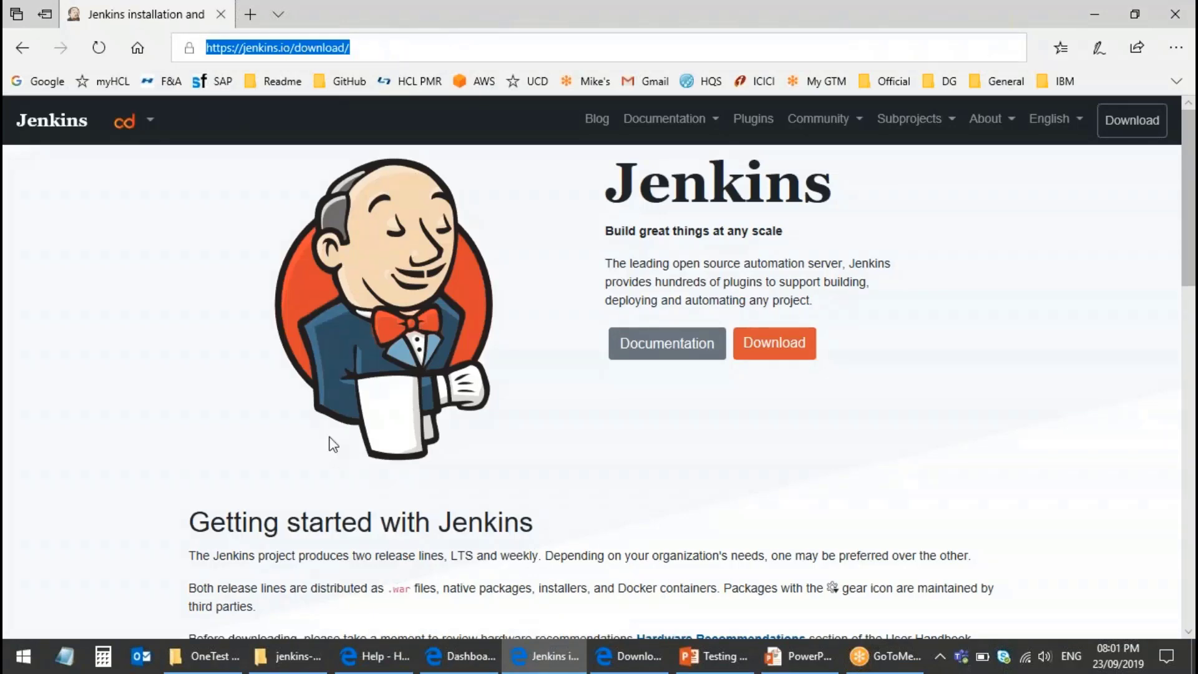
{"action": "scroll", "coordinate": [332, 444], "scroll_direction": "down", "scroll_amount": 10}
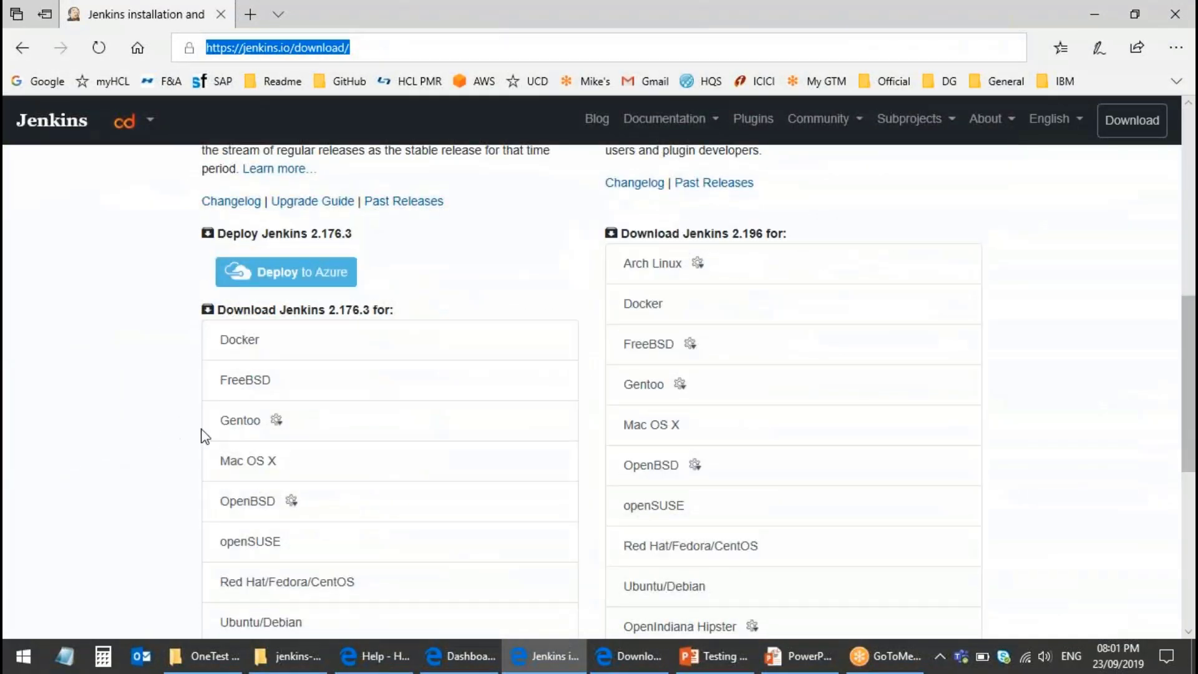
{"action": "scroll", "coordinate": [592, 386], "scroll_direction": "down", "scroll_amount": 1}
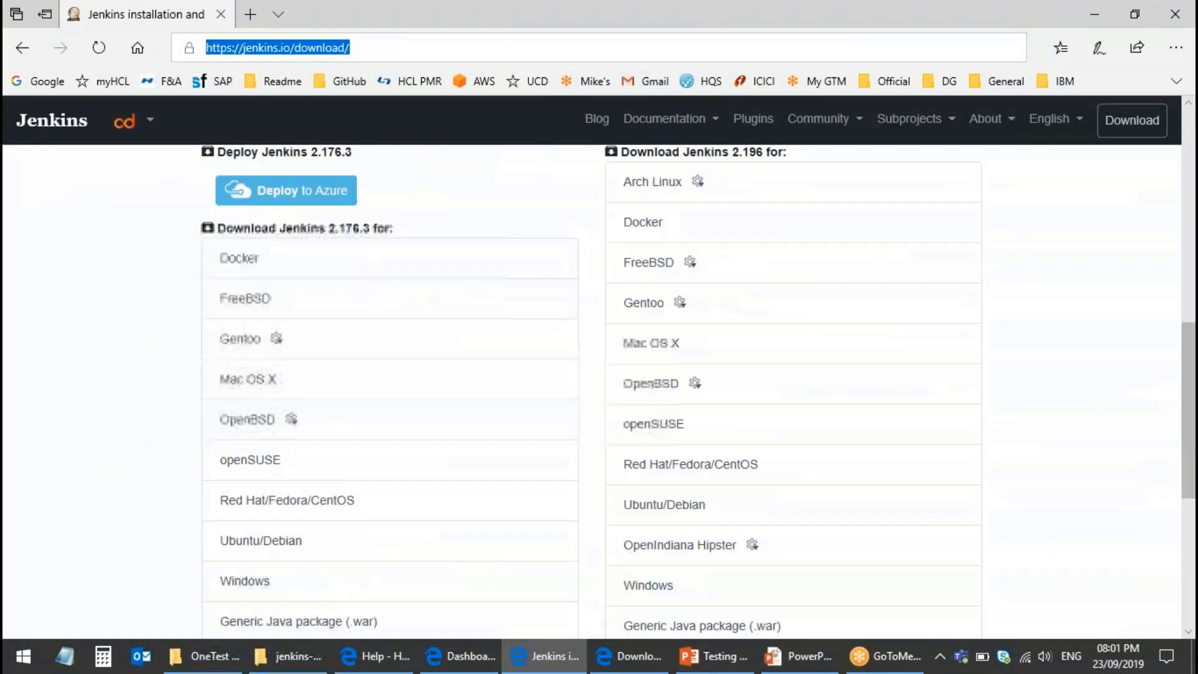
{"action": "scroll", "coordinate": [315, 498], "scroll_direction": "down", "scroll_amount": 1}
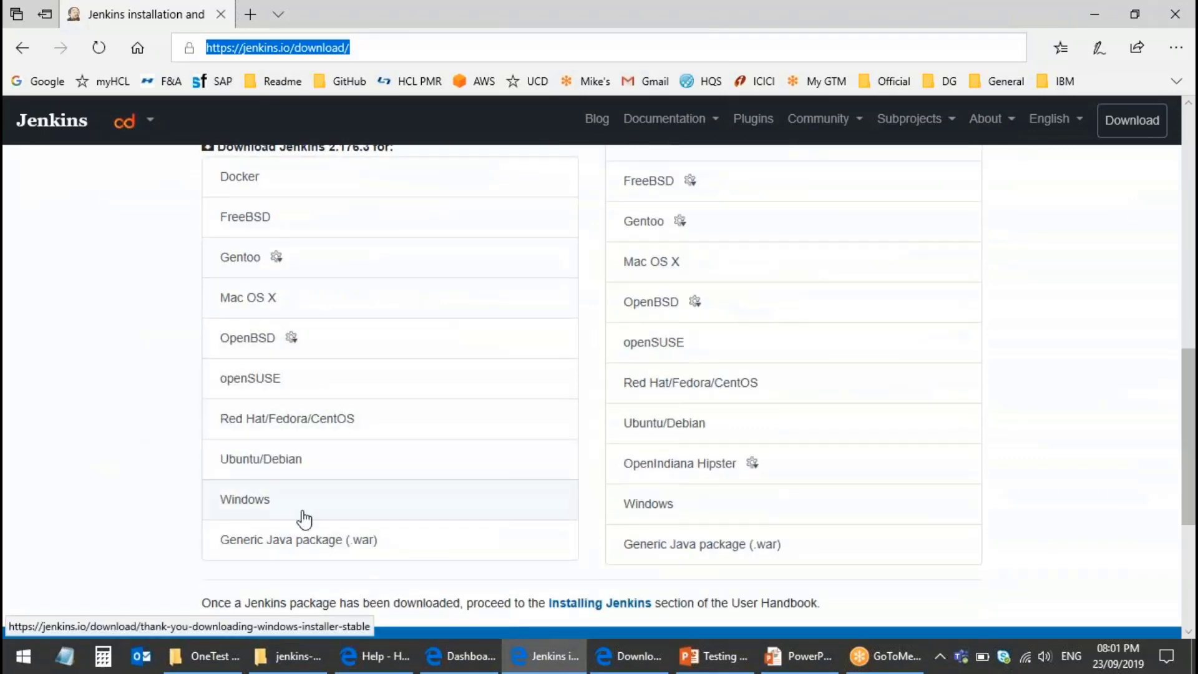
{"action": "scroll", "coordinate": [295, 516], "scroll_direction": "up", "scroll_amount": 1}
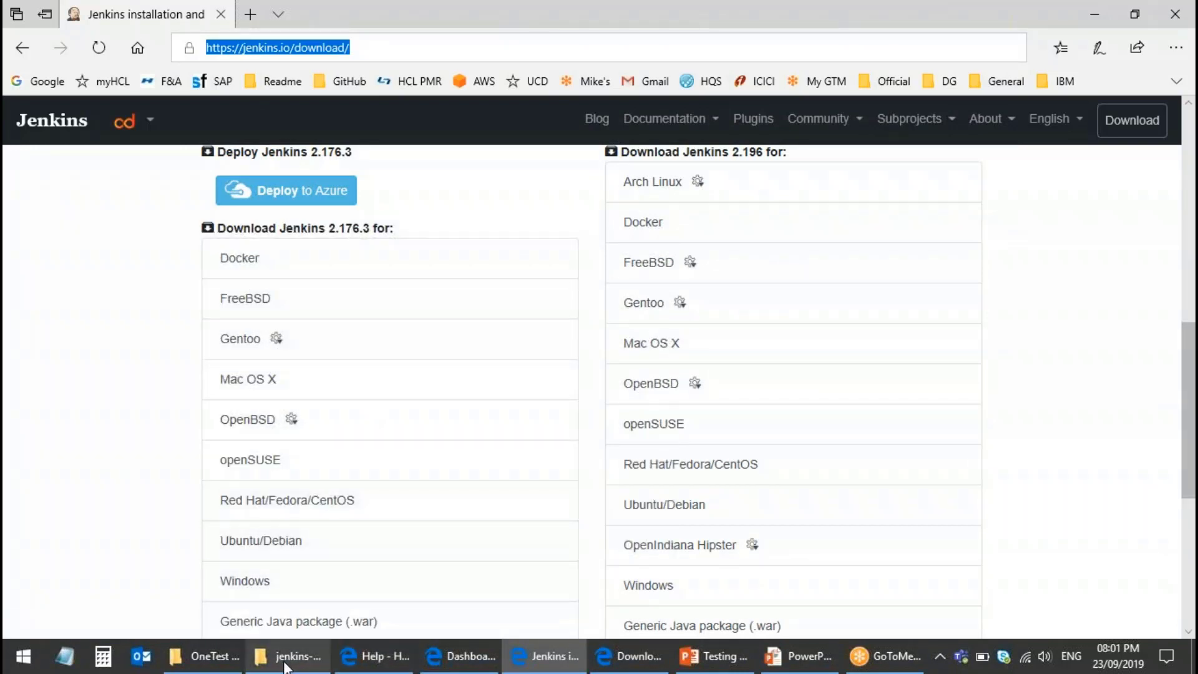
Step: Run jenkins.msi from the jenkins-2.176.3 folder to start the Jenkins 2.176.3 Setup Wizard
{"action": "mouse_move", "coordinate": [293, 655]}
{"action": "left_click", "coordinate": [329, 565]}
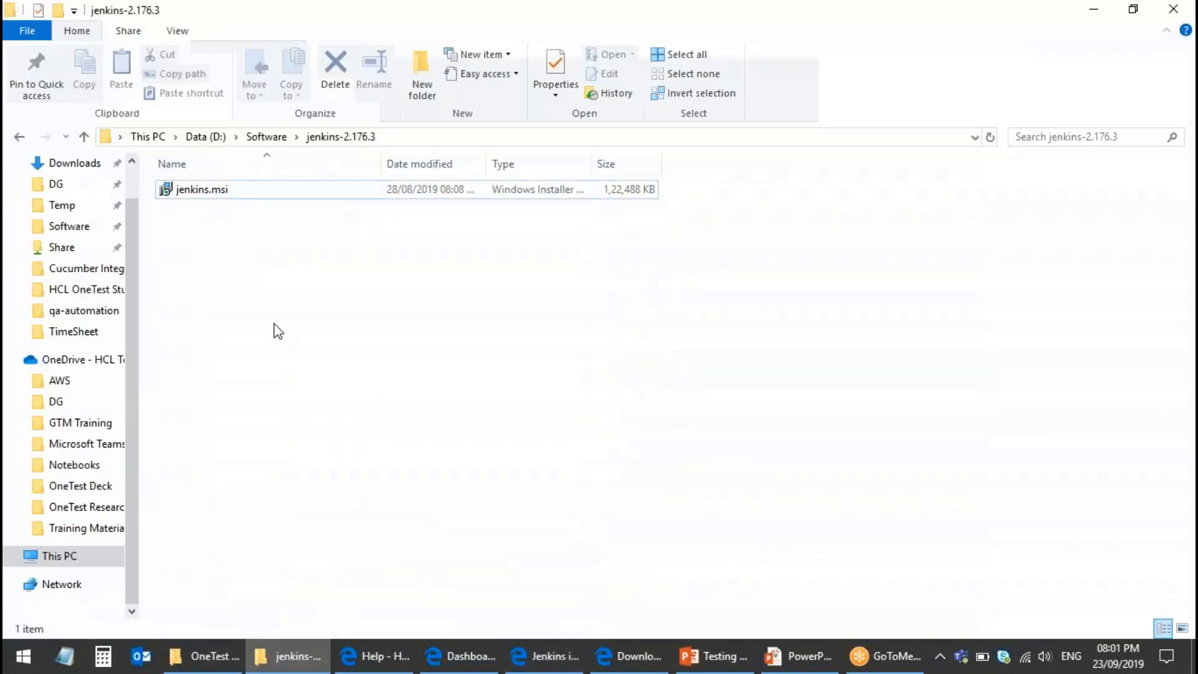
{"action": "double_click", "coordinate": [200, 192]}
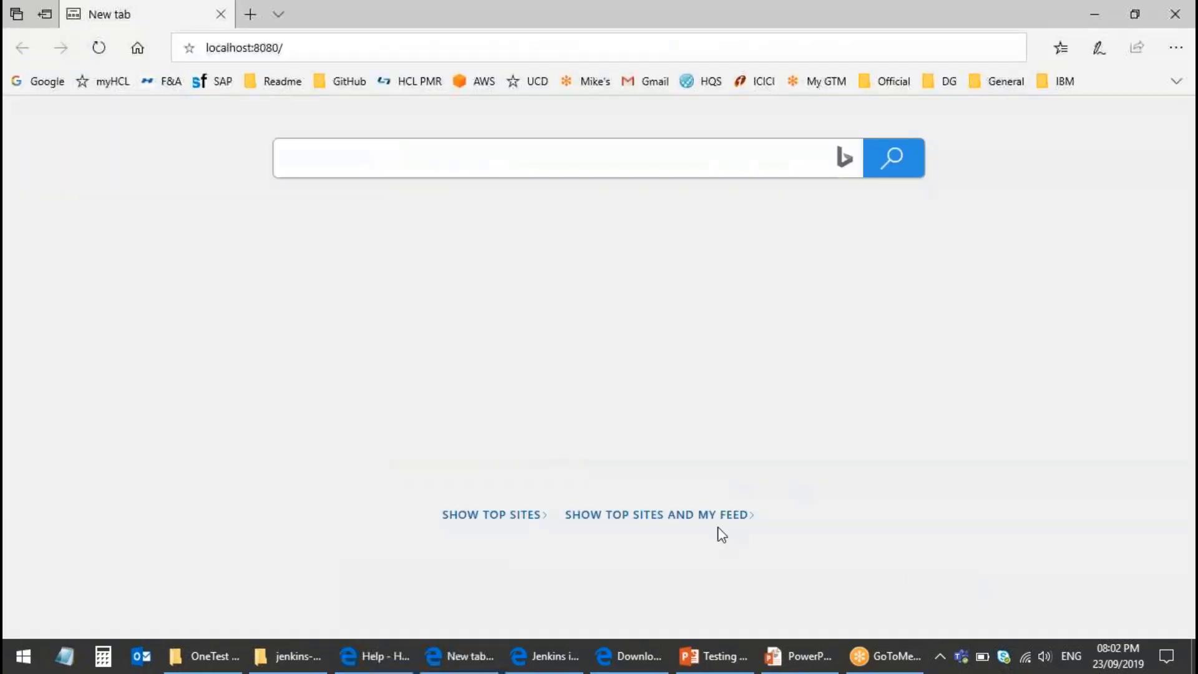
Step: Load localhost:8080, log out, and sign back in with the administrator username and password
{"action": "left_click", "coordinate": [300, 49]}
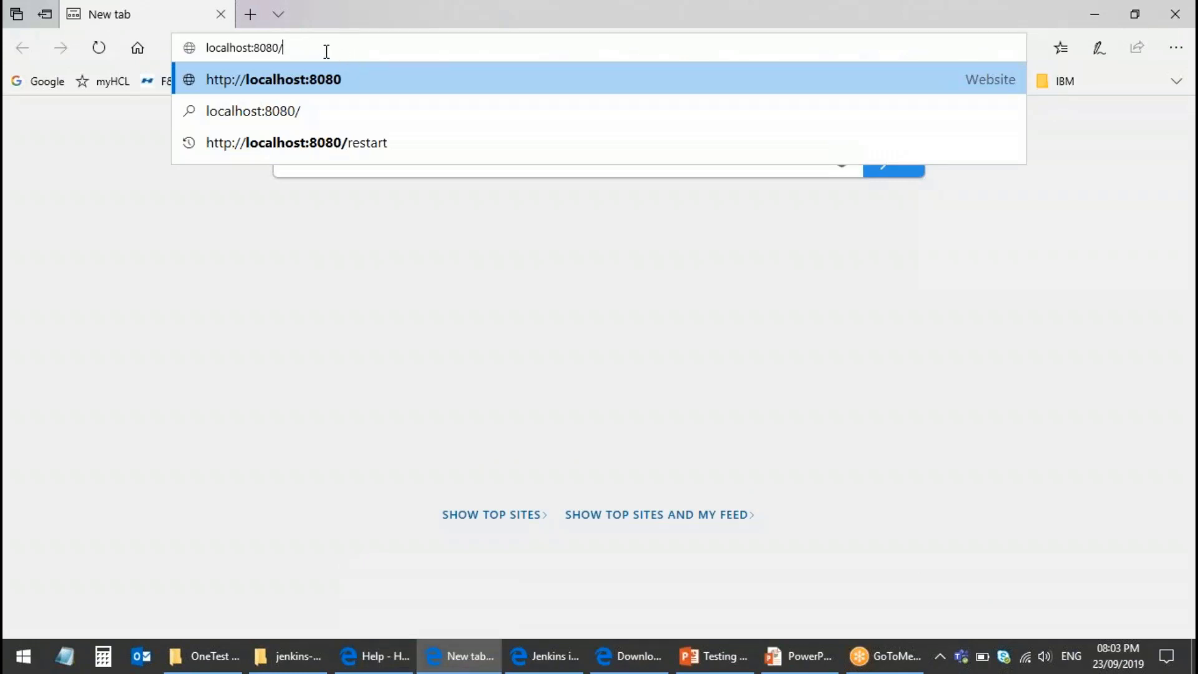
{"action": "key", "text": "Return"}
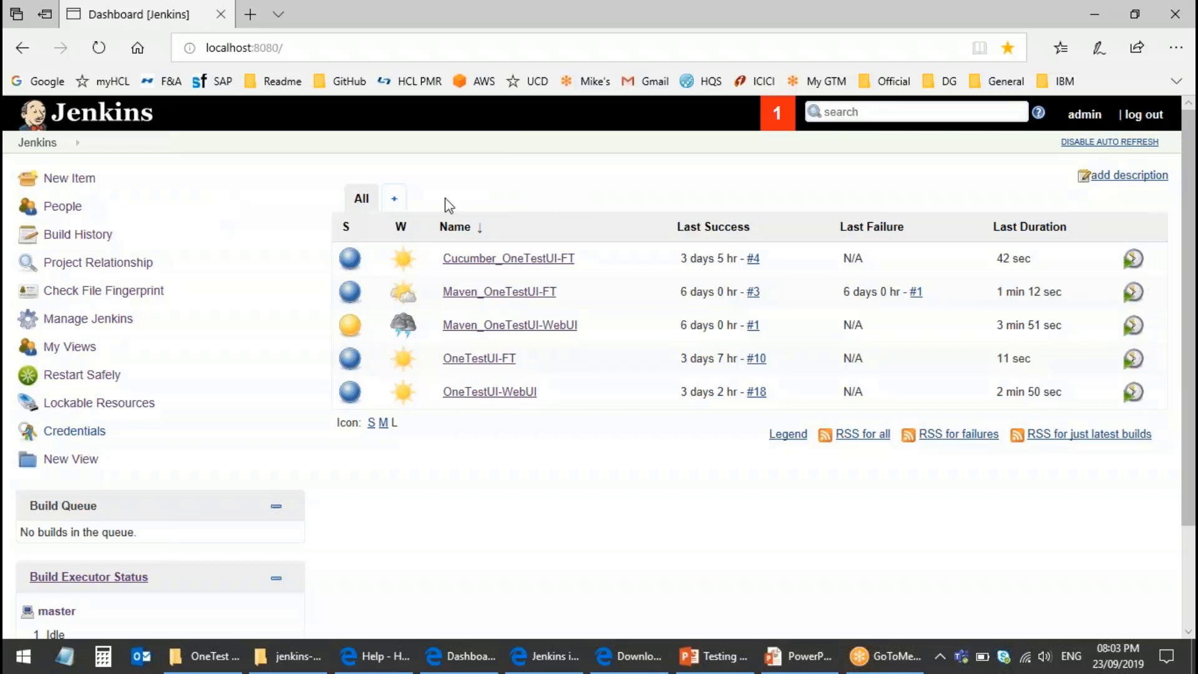
{"action": "left_click", "coordinate": [1145, 115]}
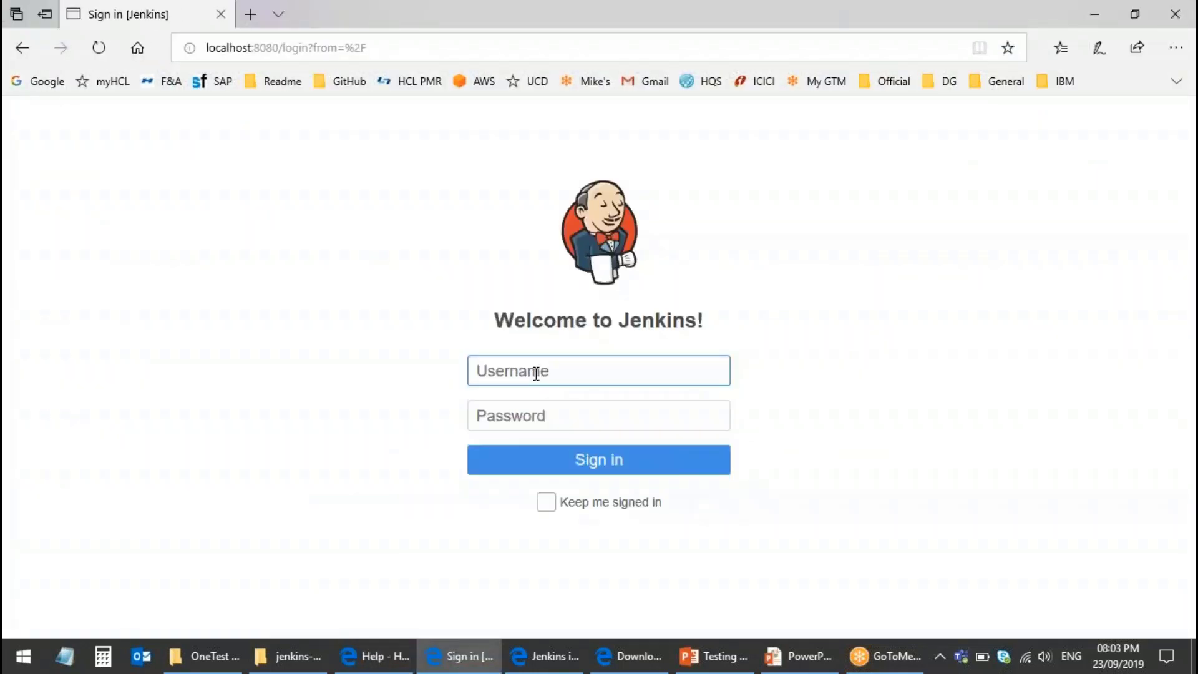
{"action": "type", "text": "admin"}
{"action": "key", "text": "Tab"}
{"action": "type", "text": "admin"}
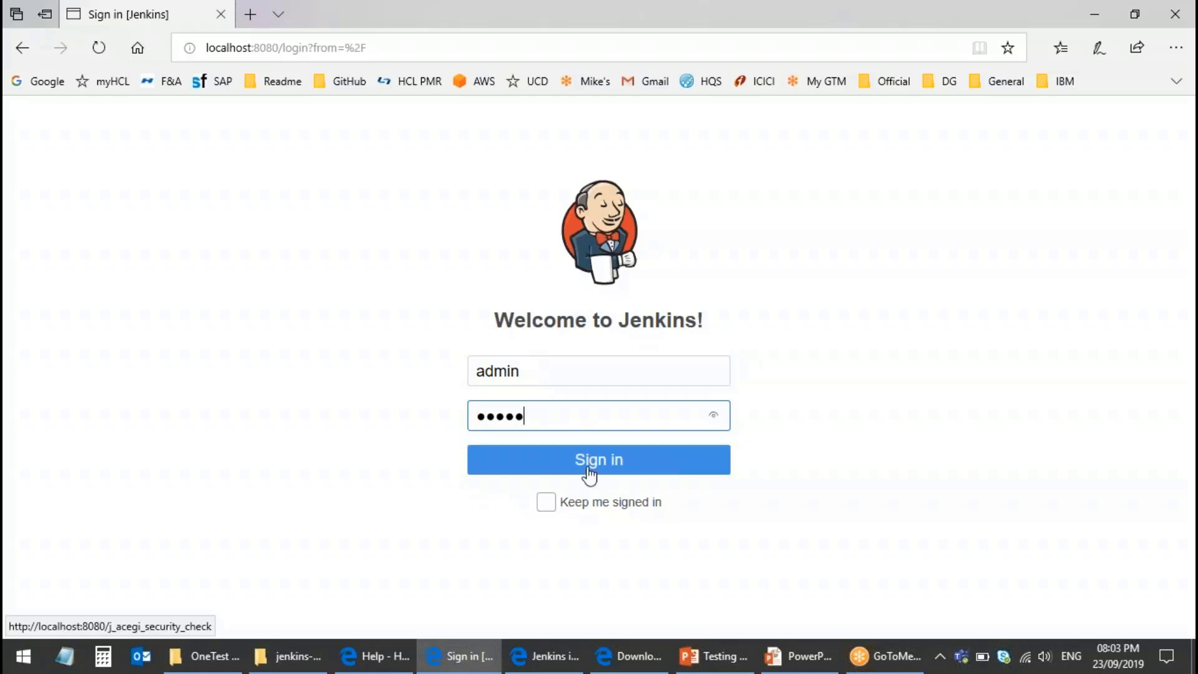
{"action": "left_click", "coordinate": [588, 468]}
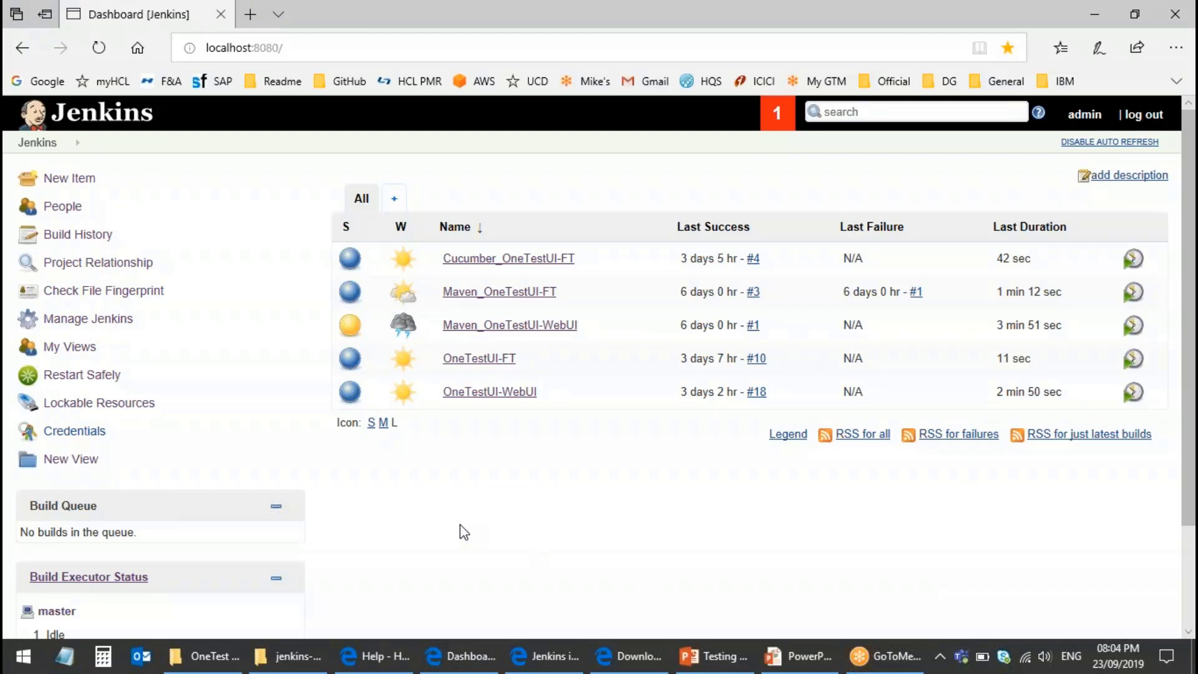
Step: Check plugin updates in Manage Jenkins' Plugin Manager, then switch to the HCL downloads page
{"action": "left_click", "coordinate": [74, 325]}
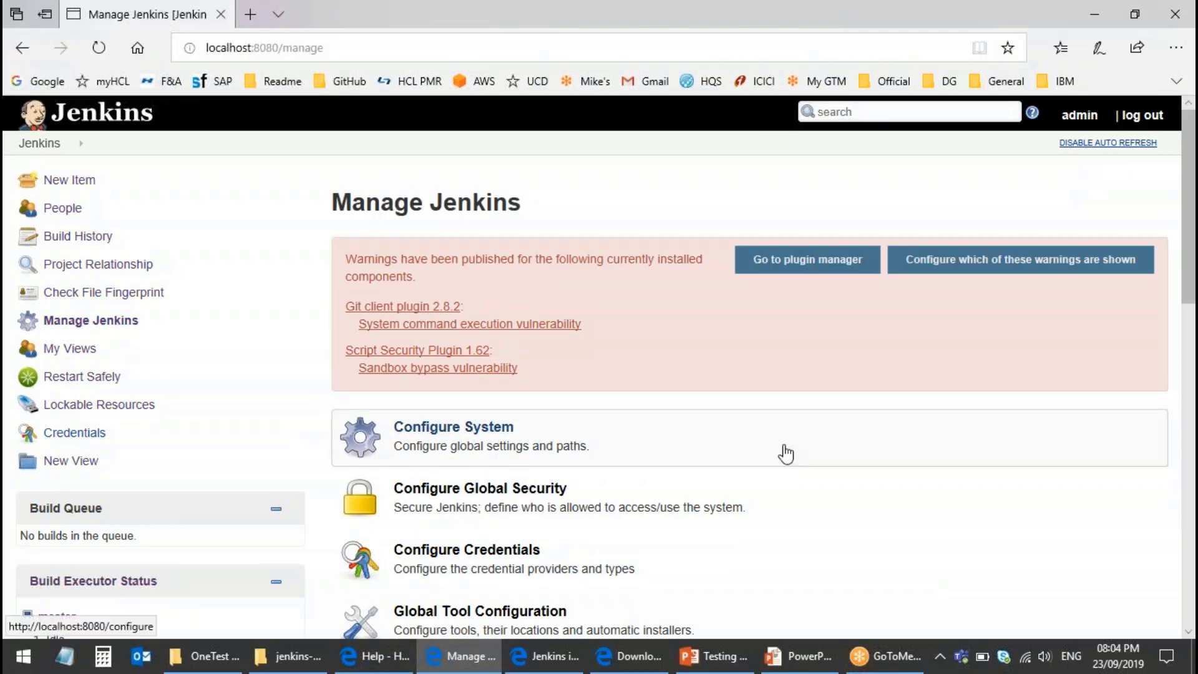
{"action": "left_click", "coordinate": [788, 270]}
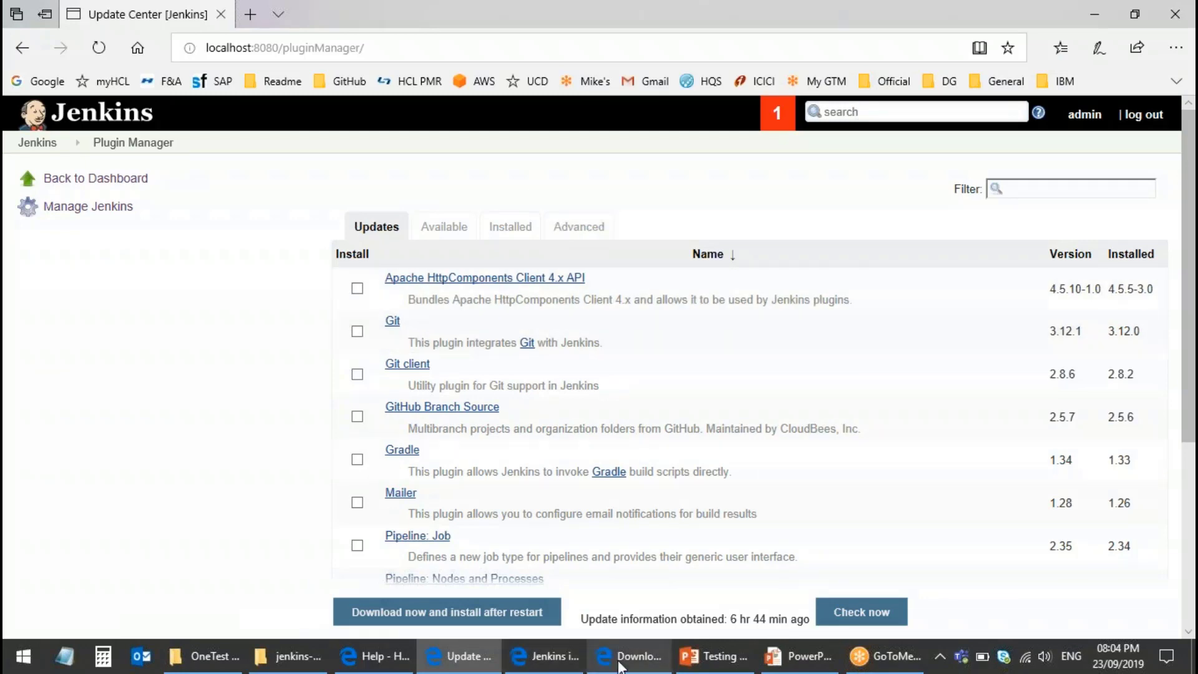
{"action": "left_click", "coordinate": [805, 587]}
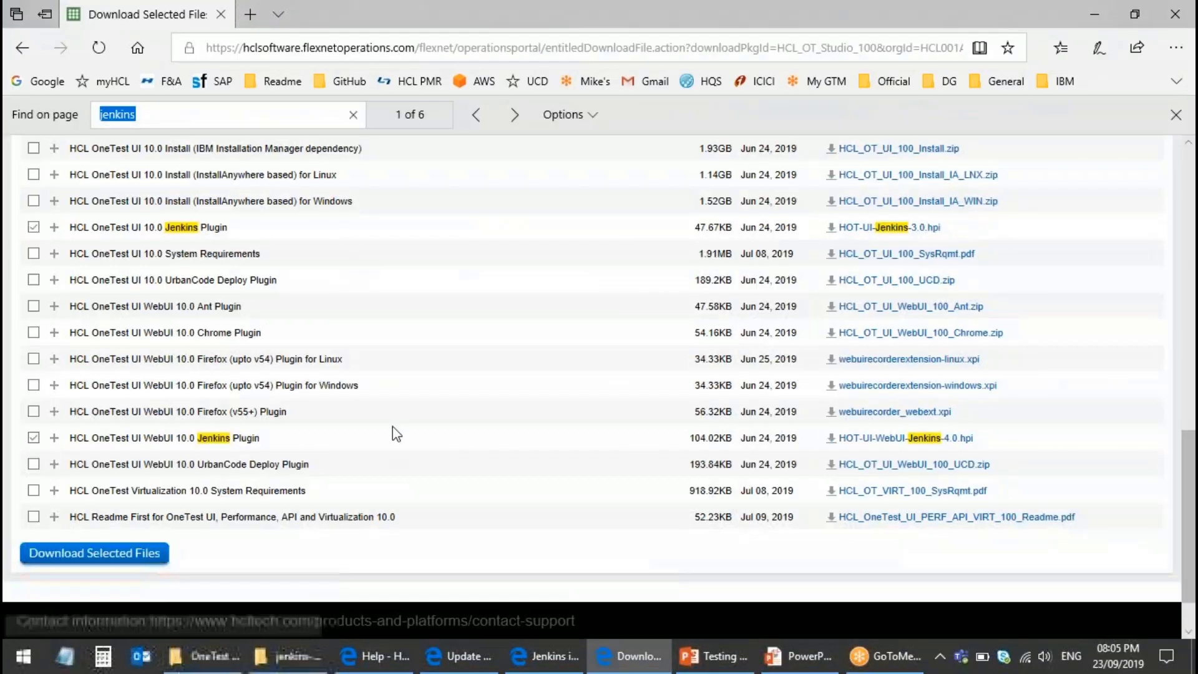
{"action": "scroll", "coordinate": [396, 434], "scroll_direction": "up", "scroll_amount": 10}
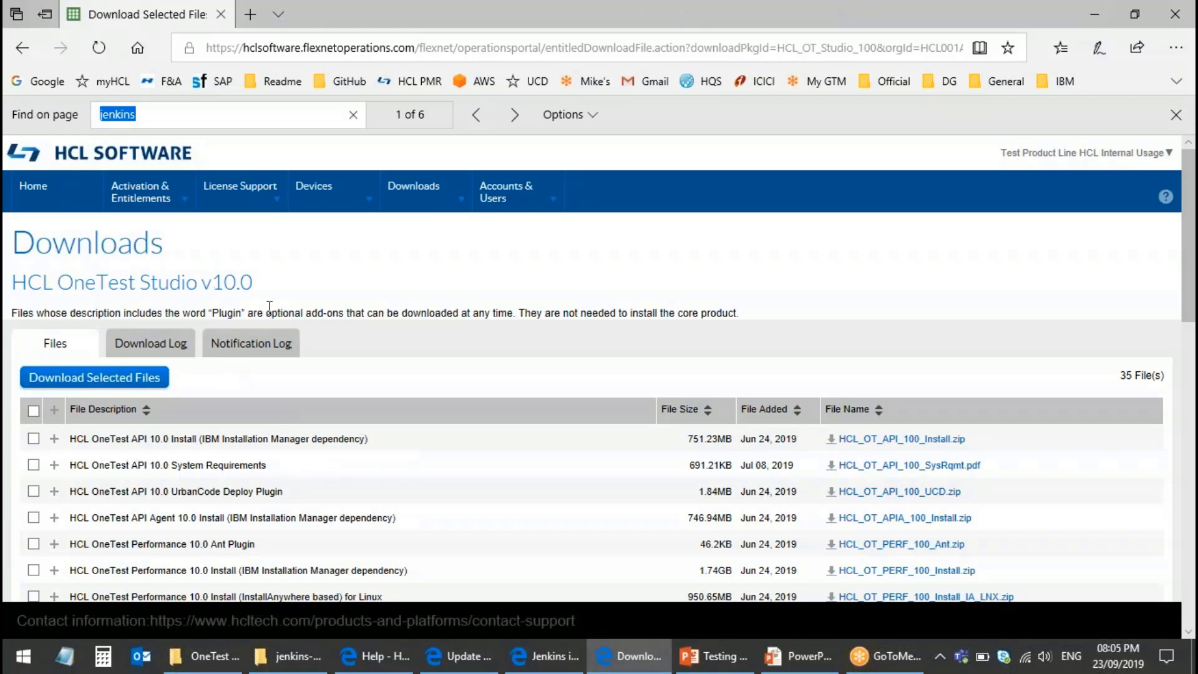
{"action": "scroll", "coordinate": [325, 437], "scroll_direction": "down", "scroll_amount": 10}
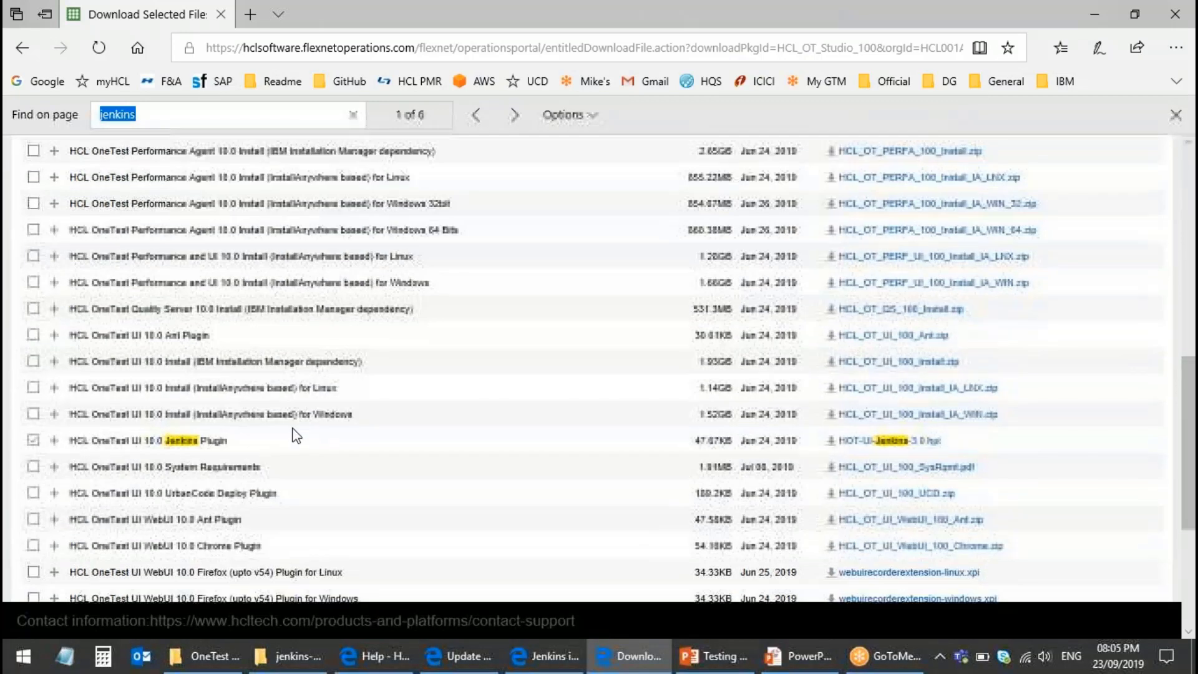
{"action": "scroll", "coordinate": [200, 444], "scroll_direction": "down", "scroll_amount": 1}
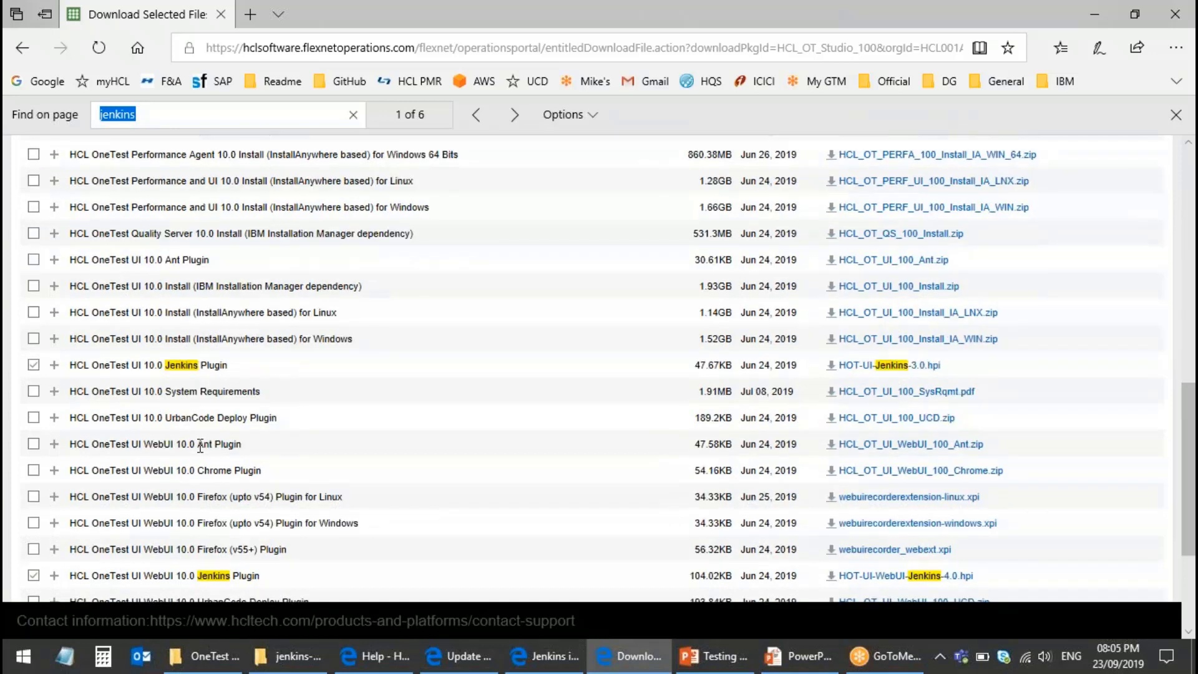
{"action": "scroll", "coordinate": [154, 417], "scroll_direction": "down", "scroll_amount": 1}
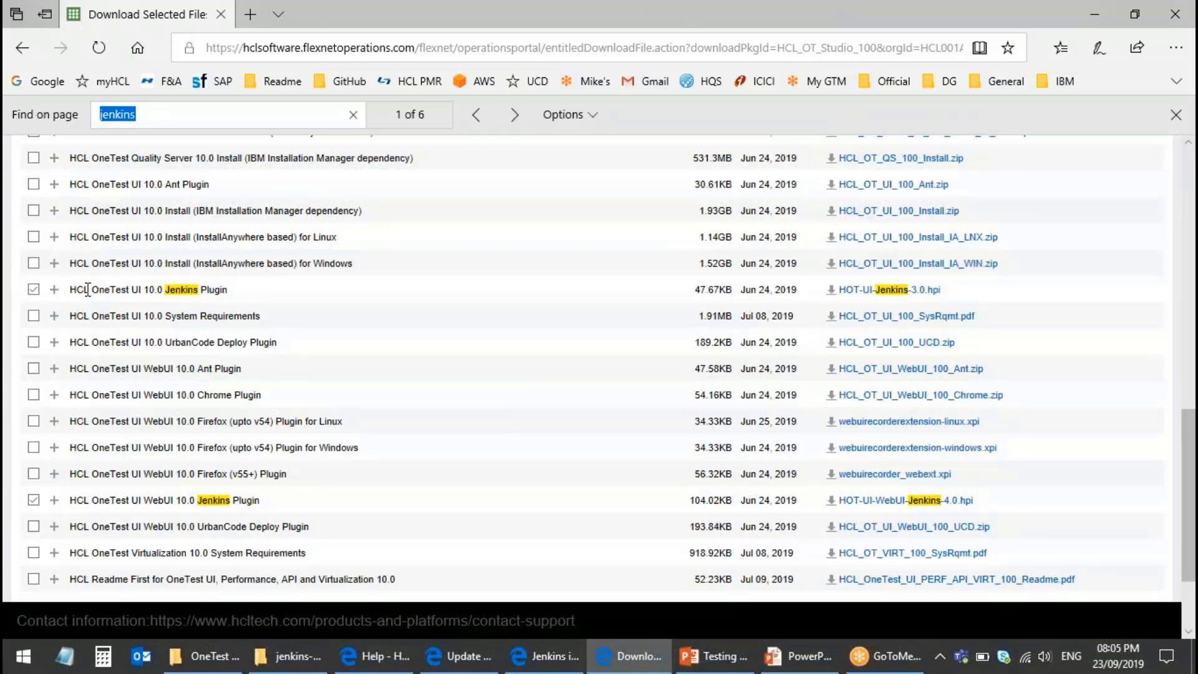
{"action": "left_click_drag", "start_coordinate": [72, 291], "coordinate": [232, 289]}
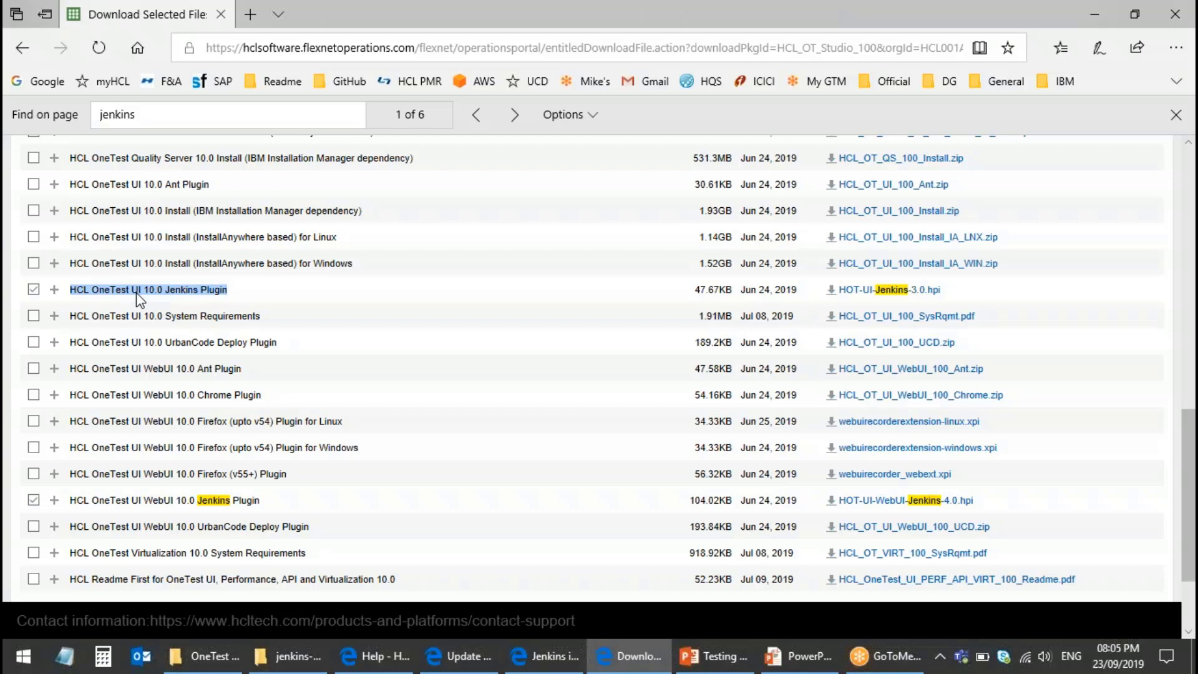
{"action": "left_click_drag", "start_coordinate": [73, 501], "coordinate": [268, 501]}
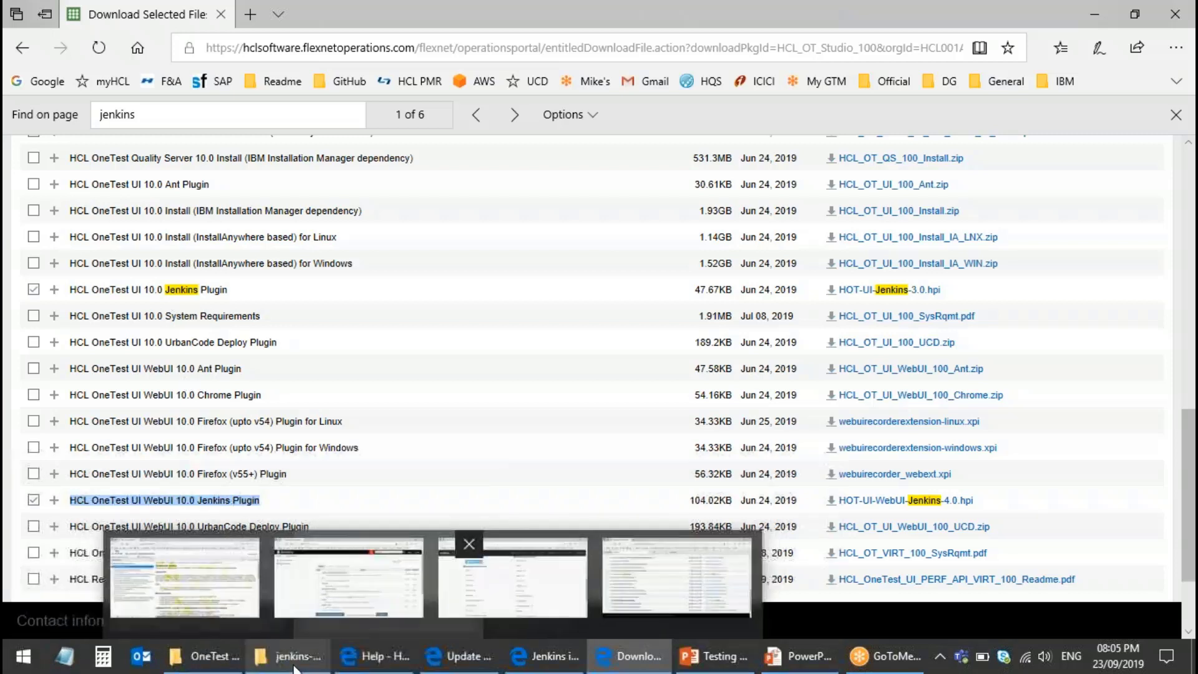
Step: Return to the Jenkins Plugin Manager and open its Advanced page
{"action": "left_click", "coordinate": [549, 587]}
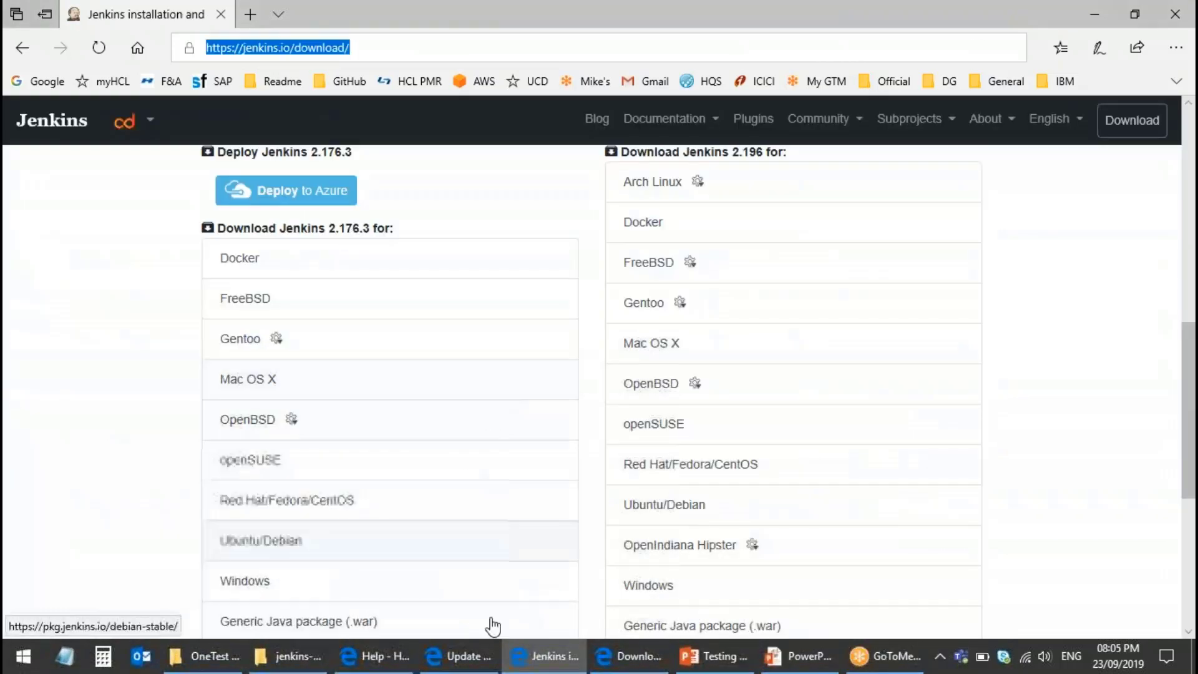
{"action": "left_click", "coordinate": [455, 656]}
{"action": "left_click", "coordinate": [593, 227]}
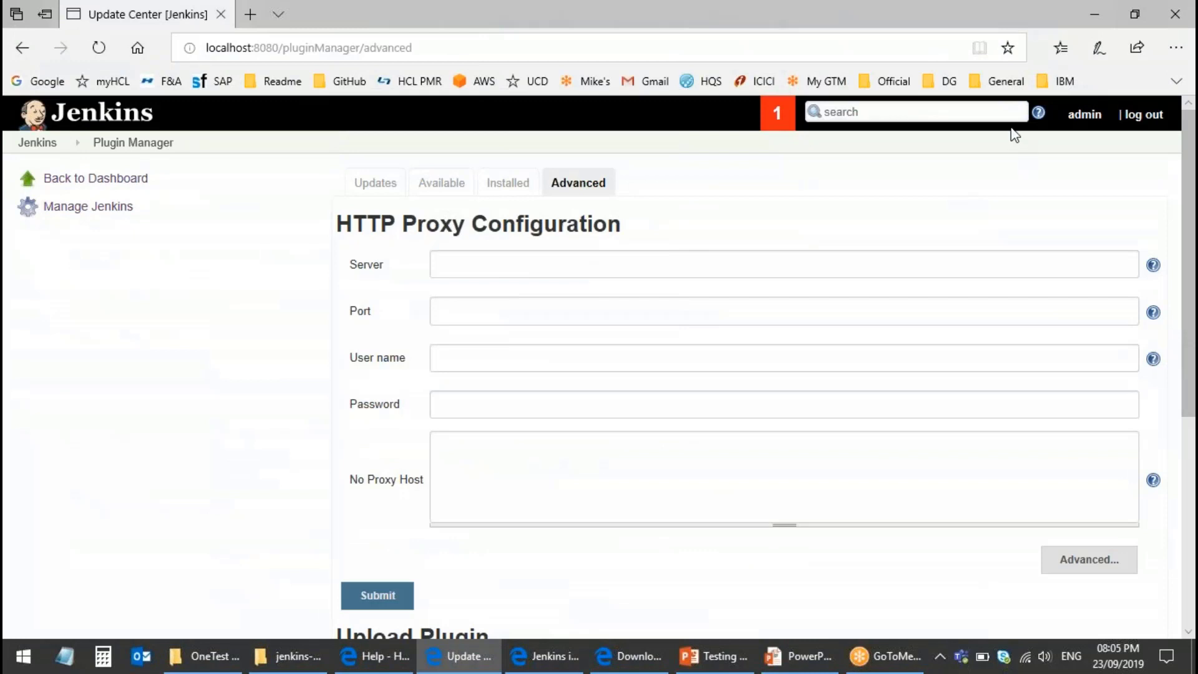
{"action": "scroll", "coordinate": [508, 410], "scroll_direction": "down", "scroll_amount": 3}
{"action": "scroll", "coordinate": [508, 409], "scroll_direction": "down", "scroll_amount": 3}
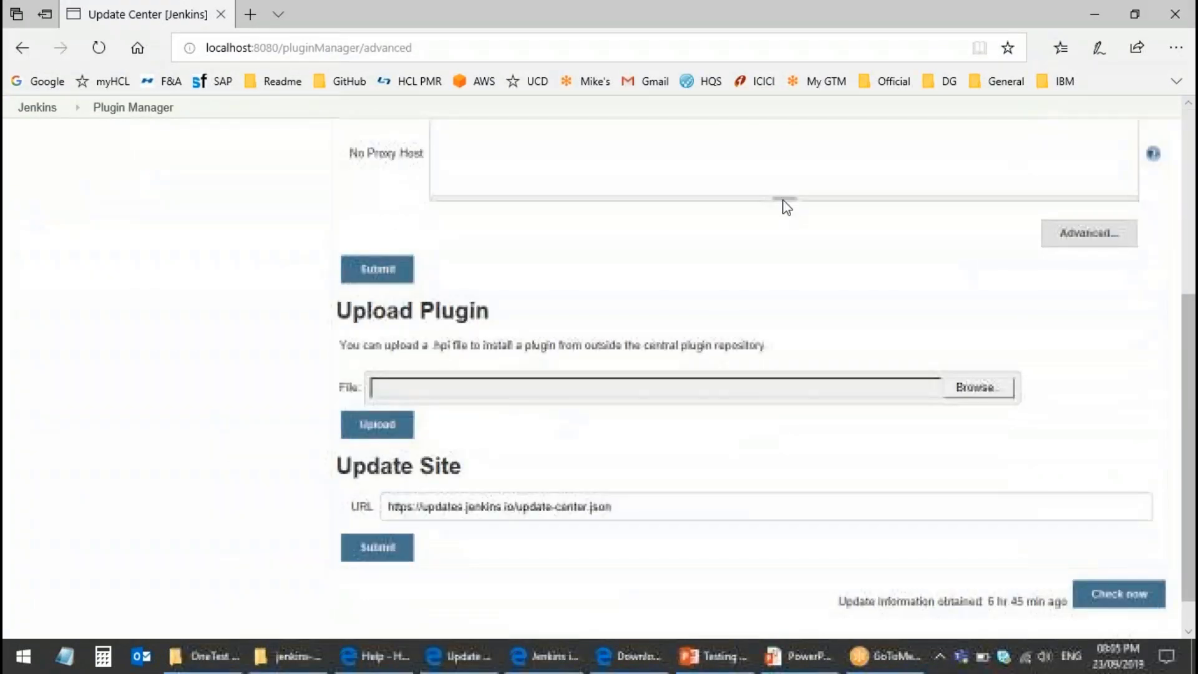
Step: Browse to HOT-UI-Jenkins-3.0.hpi for upload, cancel instead, and view the Installed plugins tab
{"action": "left_click", "coordinate": [976, 389]}
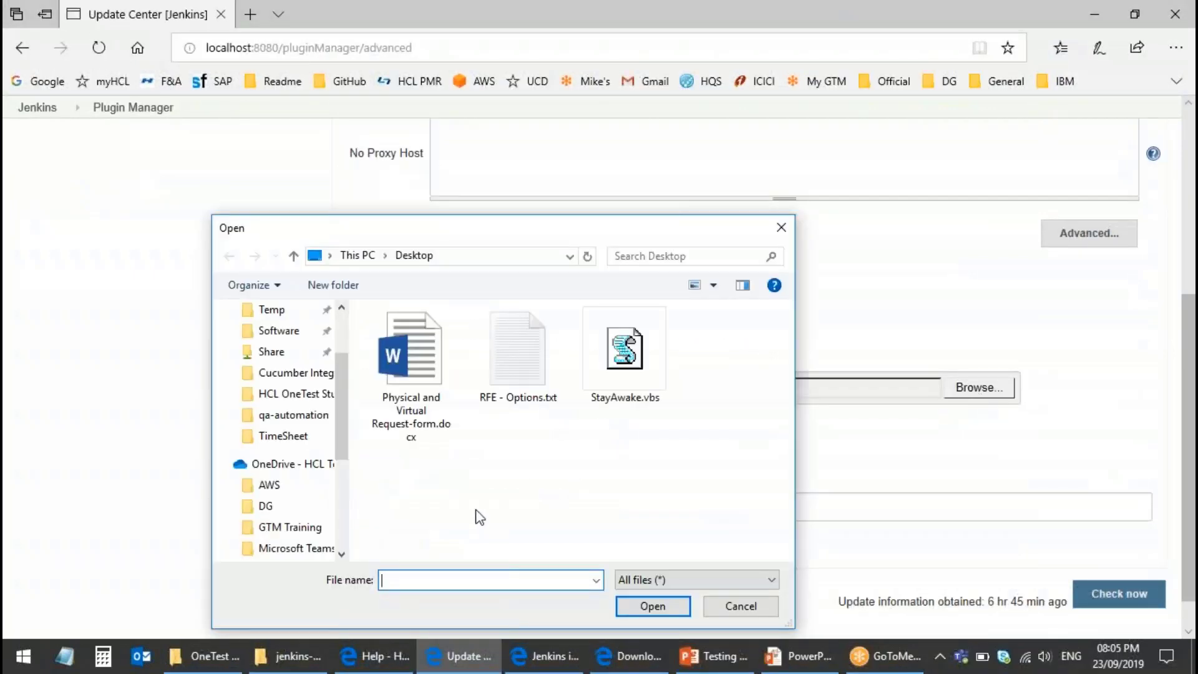
{"action": "left_click", "coordinate": [365, 261]}
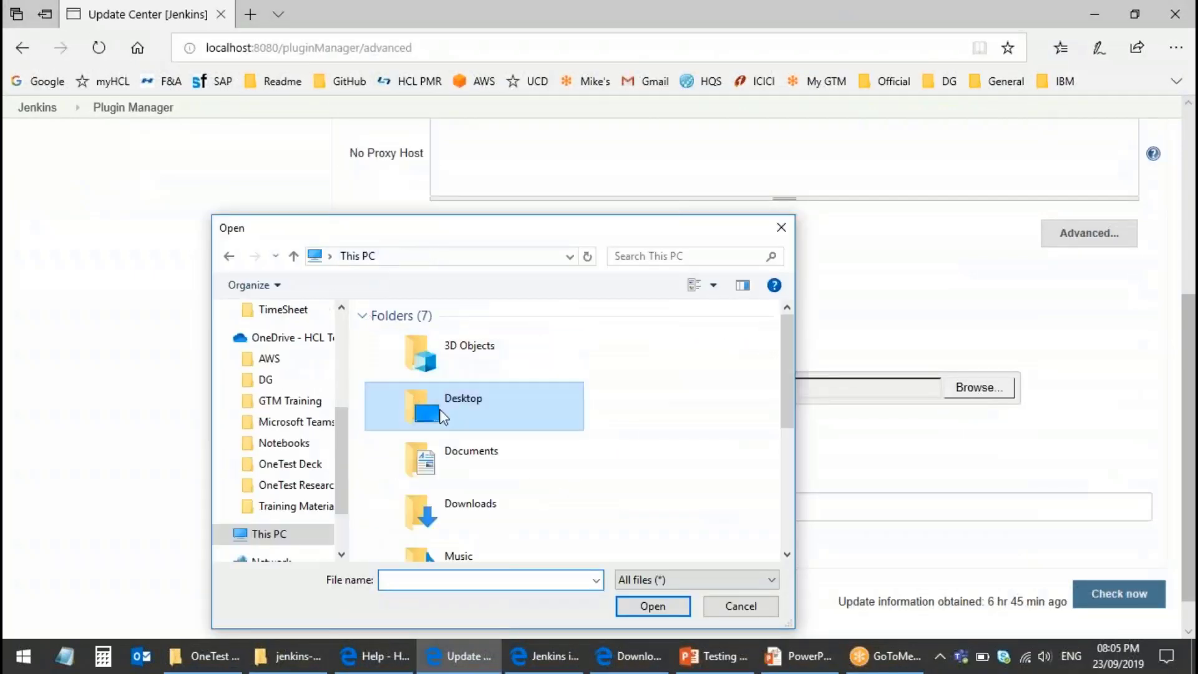
{"action": "scroll", "coordinate": [487, 437], "scroll_direction": "down", "scroll_amount": 3}
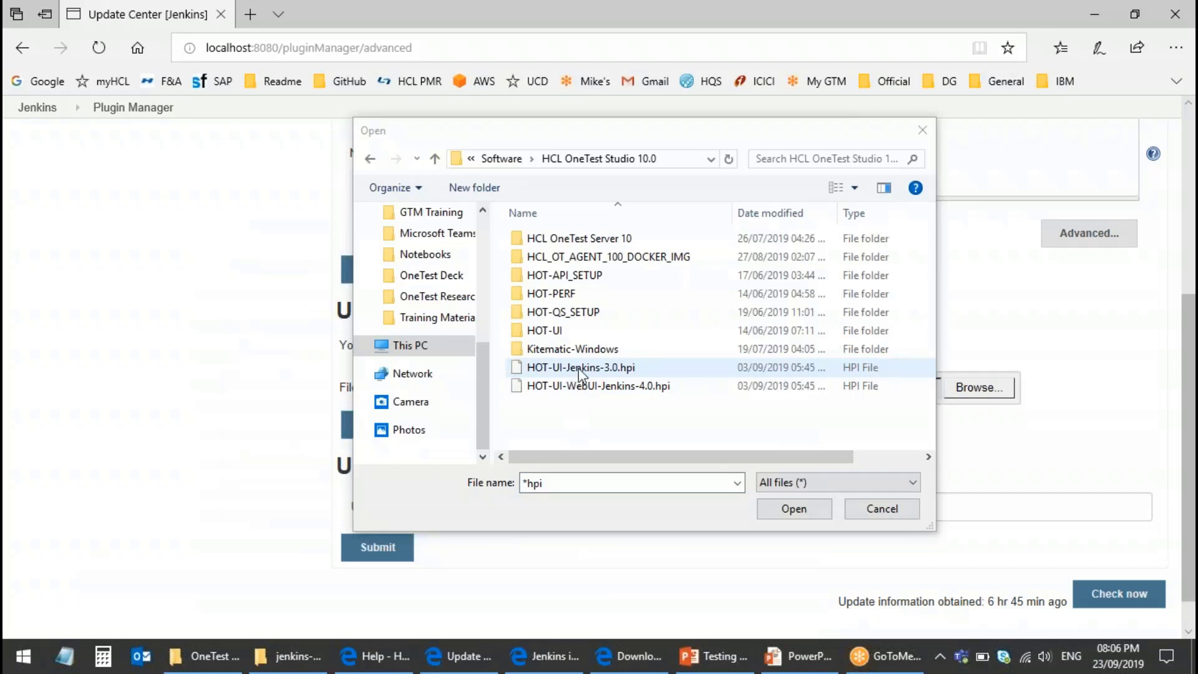
{"action": "left_click", "coordinate": [581, 369]}
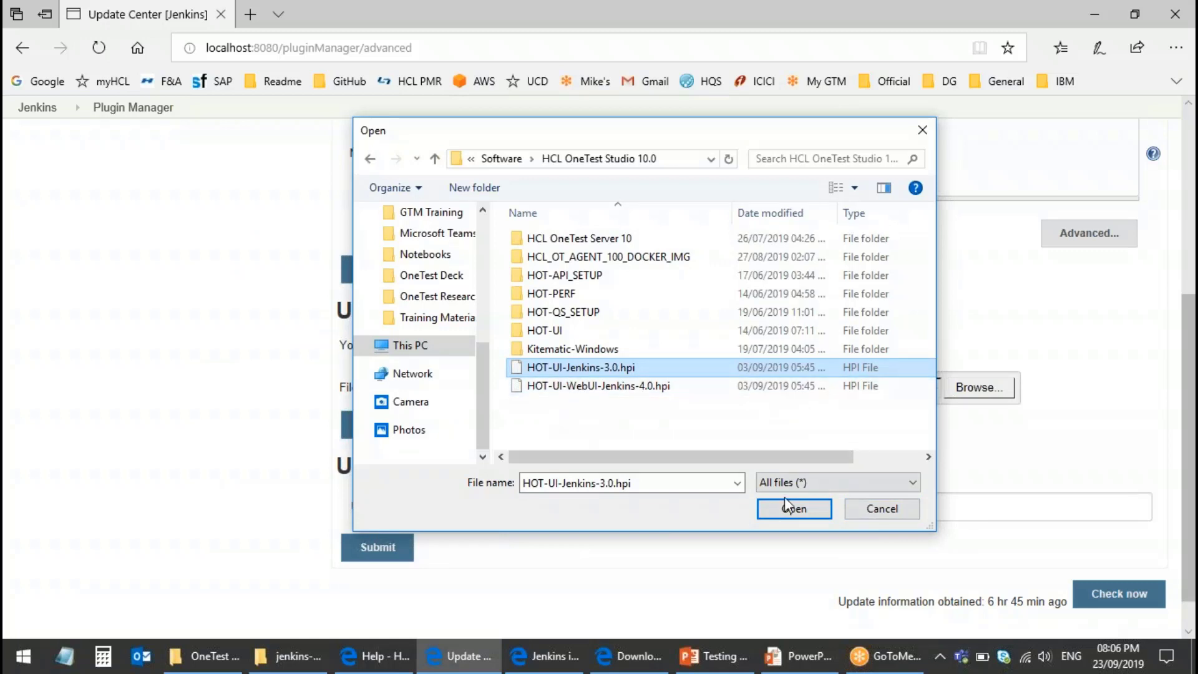
{"action": "left_click", "coordinate": [899, 509]}
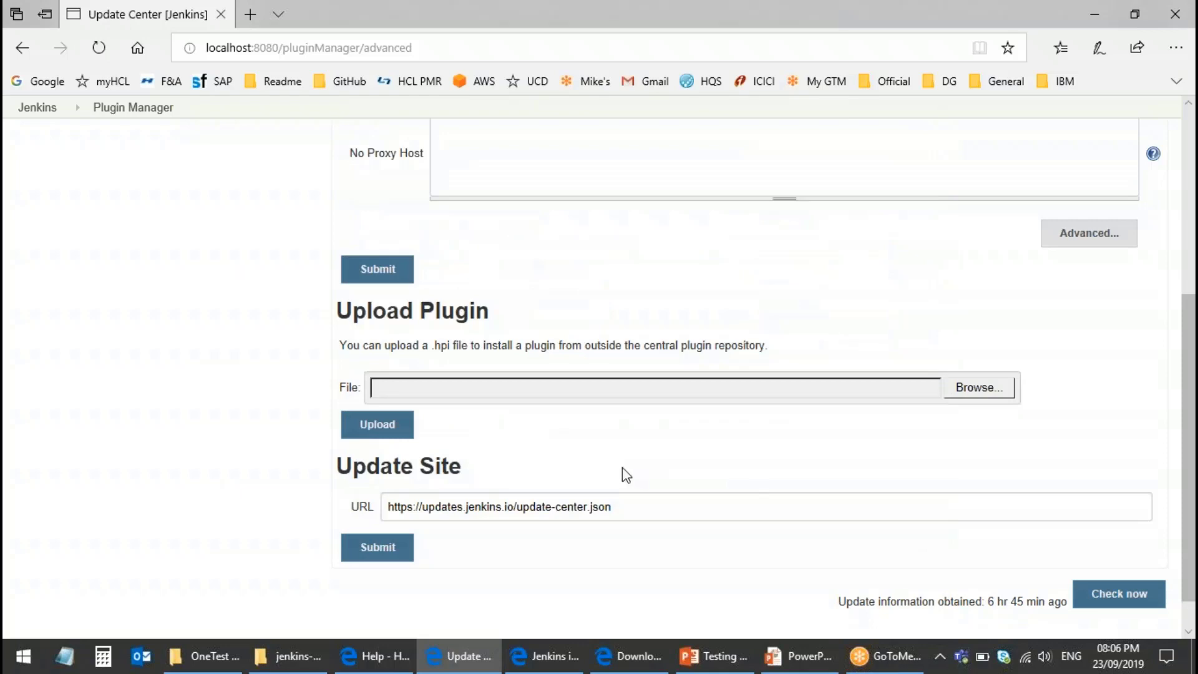
{"action": "scroll", "coordinate": [875, 511], "scroll_direction": "up", "scroll_amount": 5}
{"action": "left_click", "coordinate": [503, 194]}
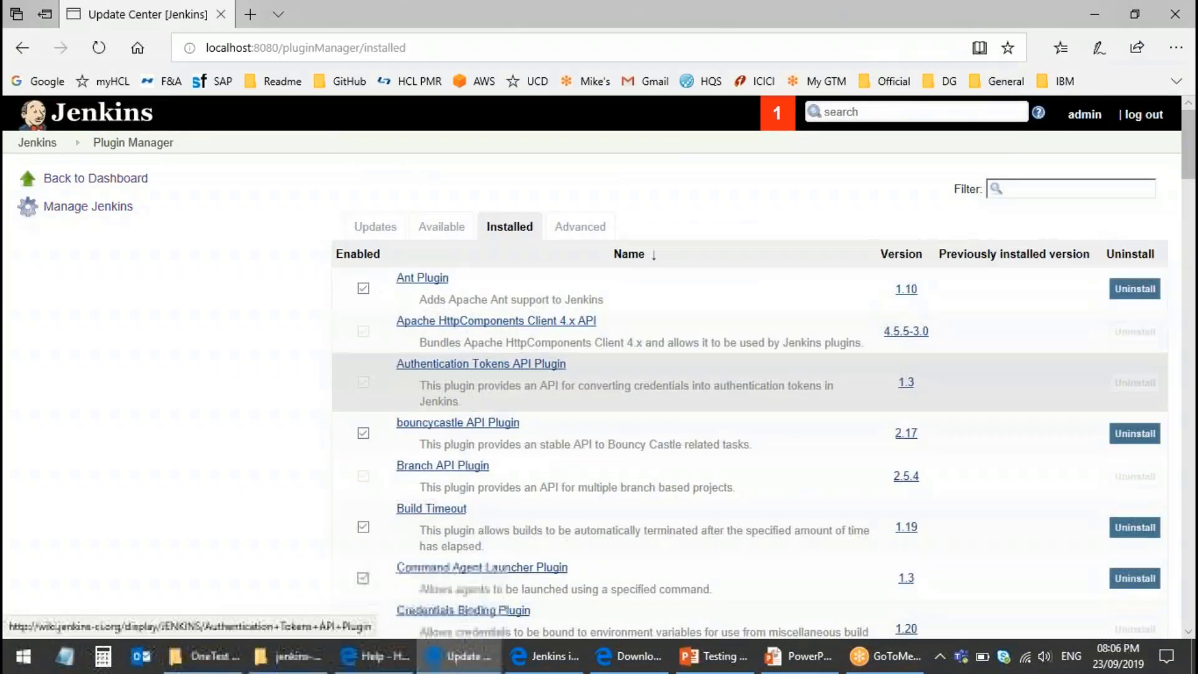
Step: Scroll the Installed list to confirm HCL OneTest UI 3.0 and HCL OneTest UI - Web UI 4.0
{"action": "scroll", "coordinate": [594, 524], "scroll_direction": "down", "scroll_amount": 10}
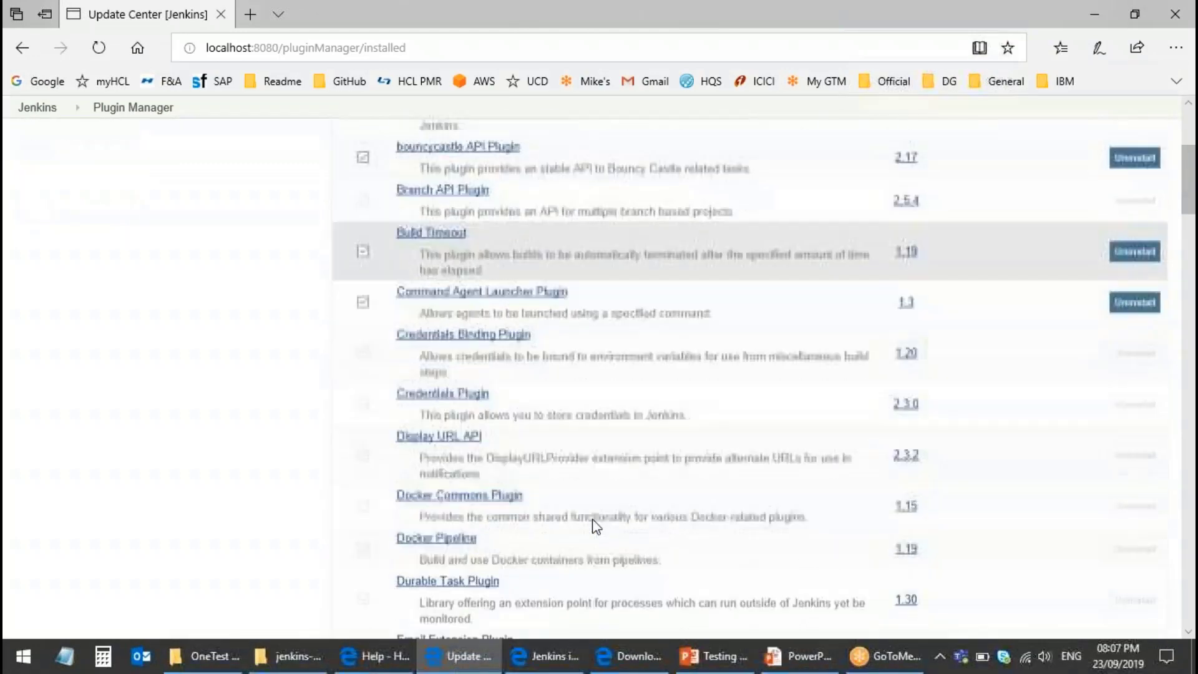
{"action": "scroll", "coordinate": [594, 524], "scroll_direction": "down", "scroll_amount": 7}
{"action": "scroll", "coordinate": [593, 521], "scroll_direction": "up", "scroll_amount": 5}
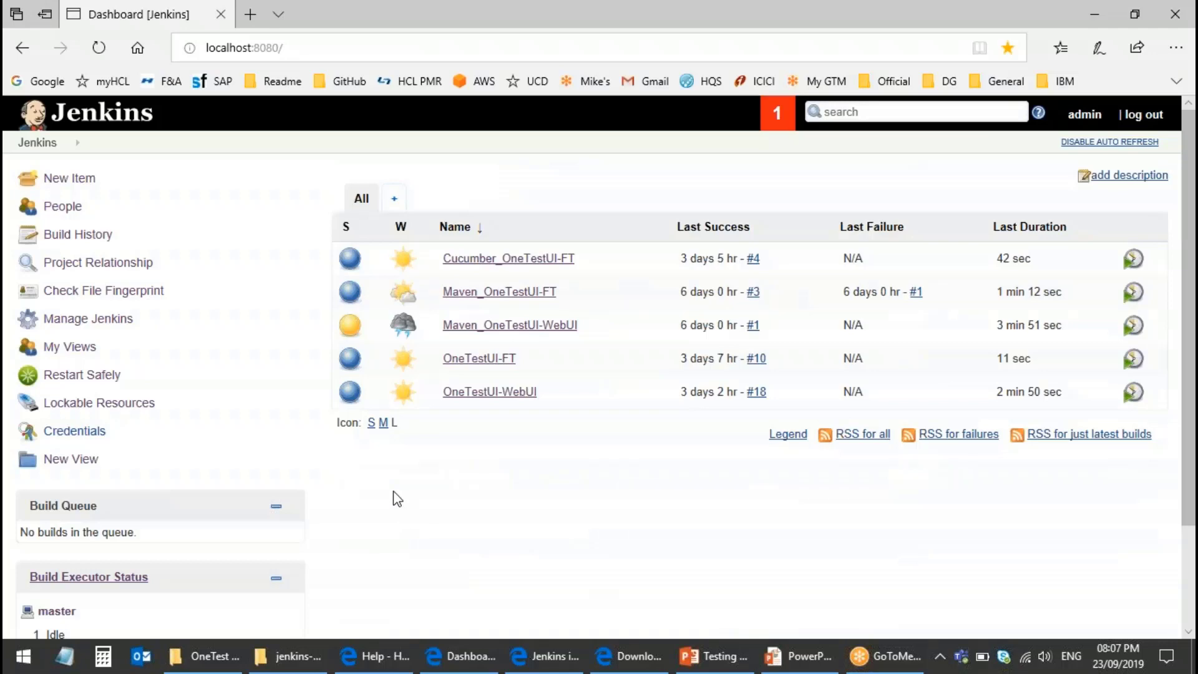
{"action": "left_click", "coordinate": [718, 655]}
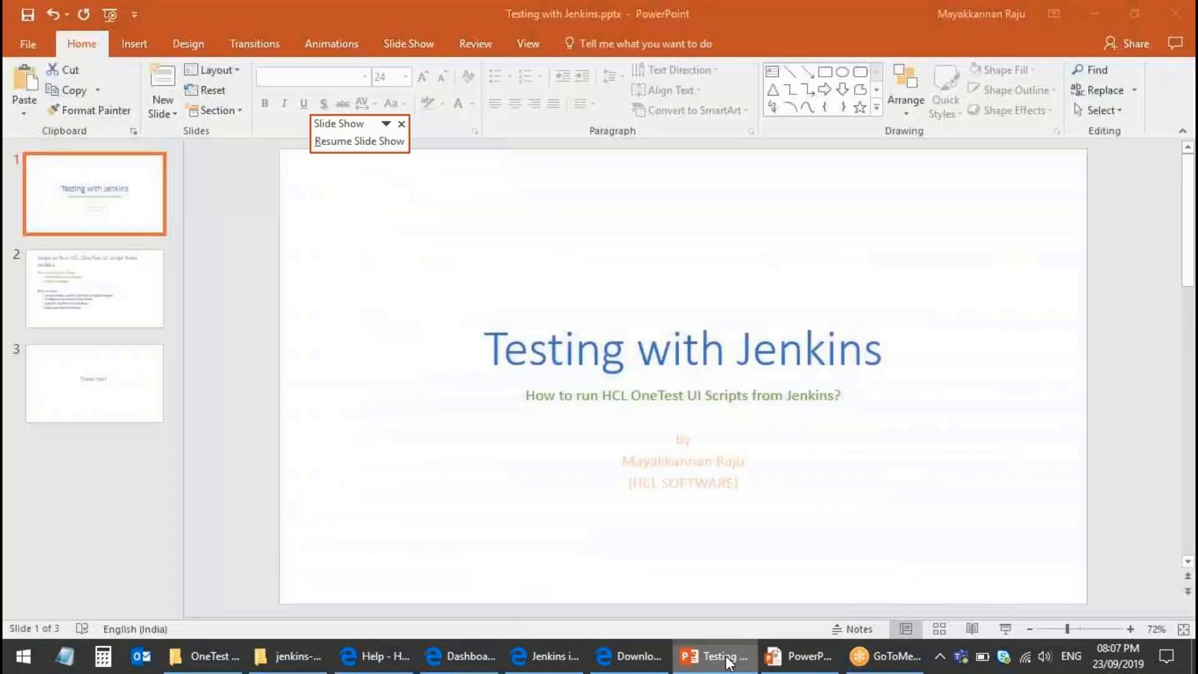
{"action": "left_click", "coordinate": [802, 656]}
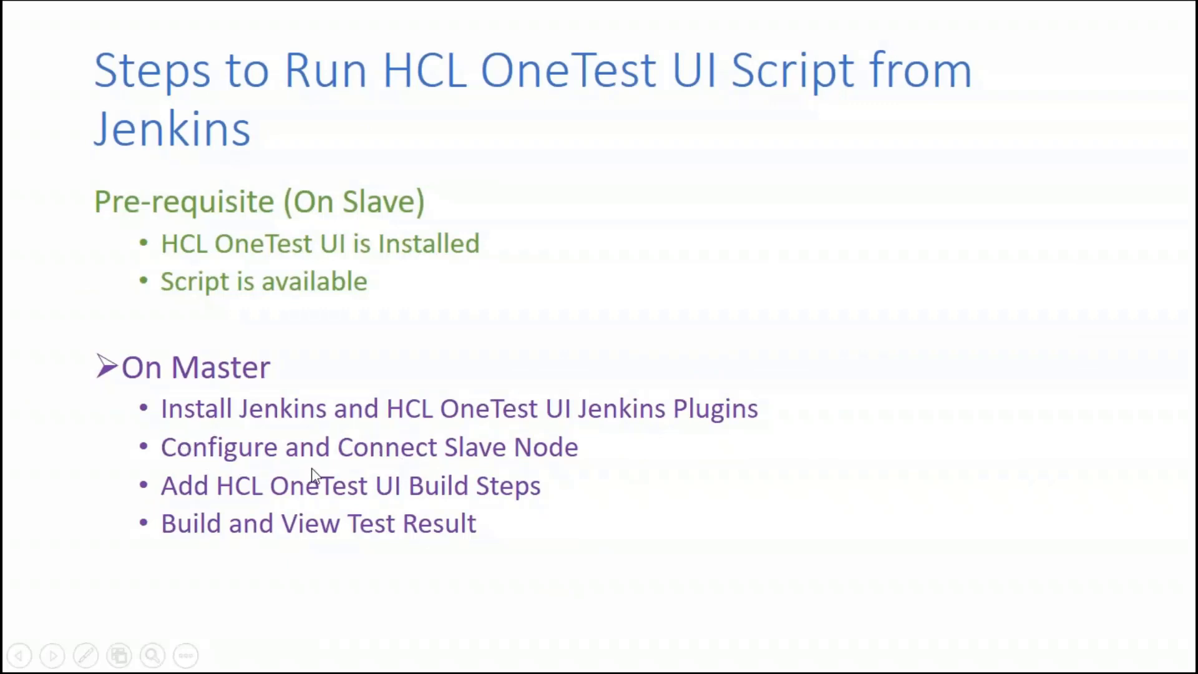
{"action": "key", "text": "alt+Tab"}
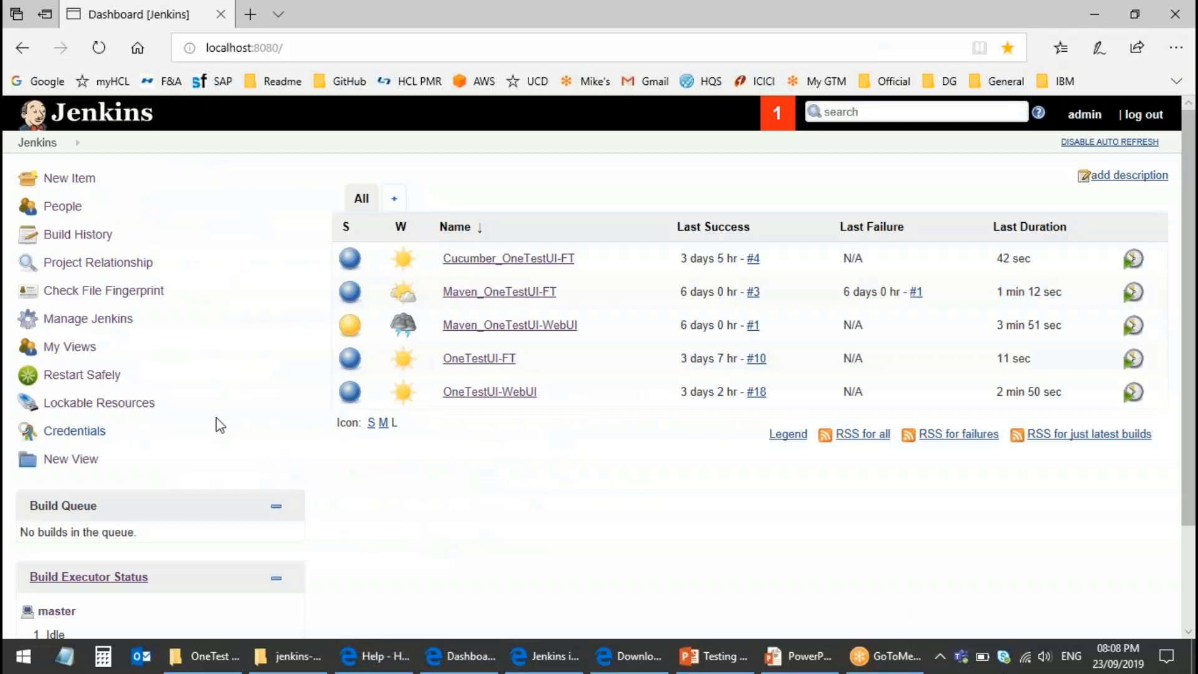
Step: Go to Manage Jenkins > Manage Nodes to list the master and offline slave nodes
{"action": "left_click", "coordinate": [91, 319]}
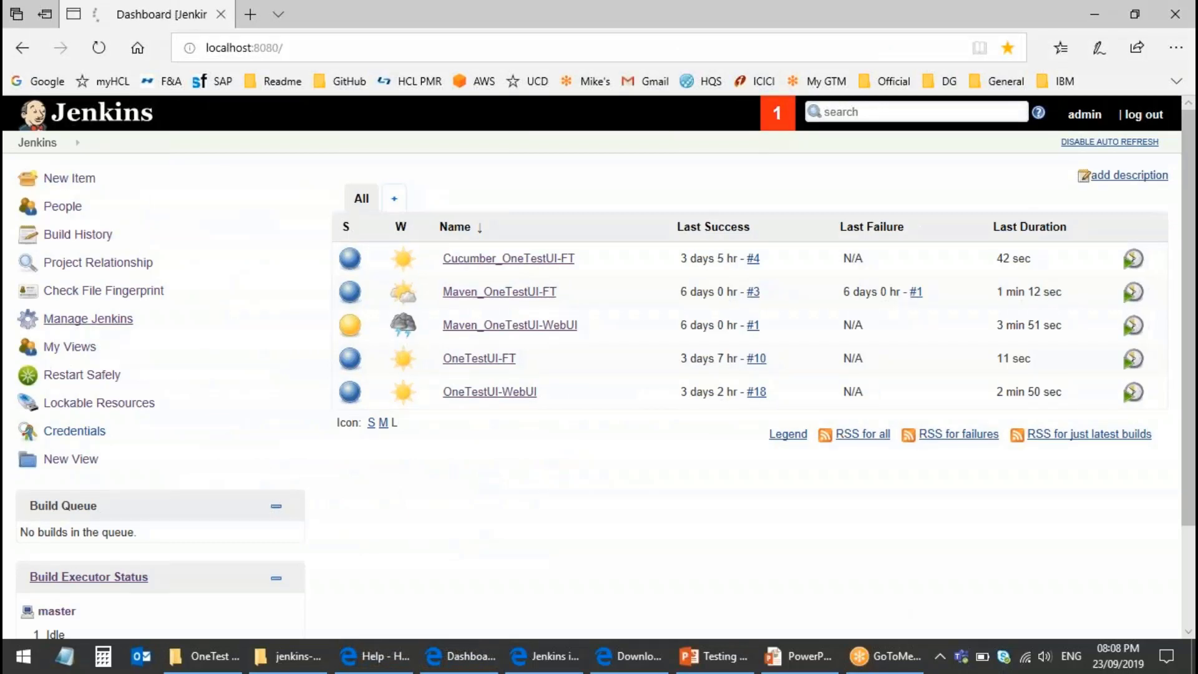
{"action": "scroll", "coordinate": [461, 453], "scroll_direction": "down", "scroll_amount": 15}
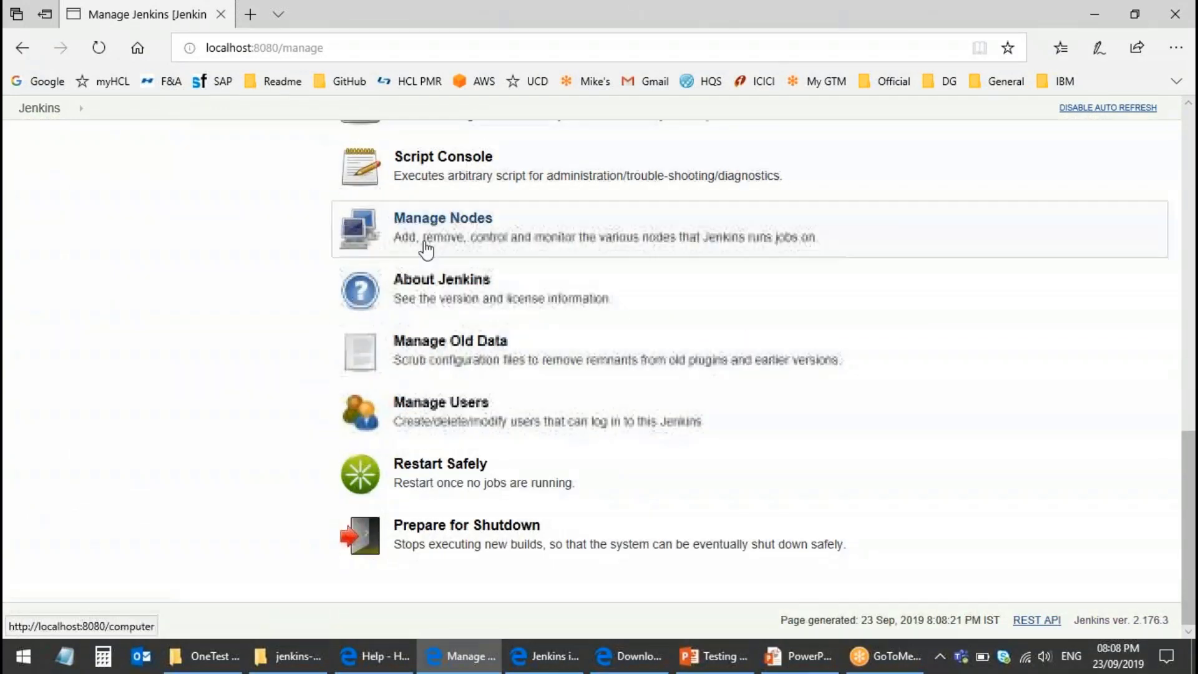
{"action": "left_click", "coordinate": [437, 228]}
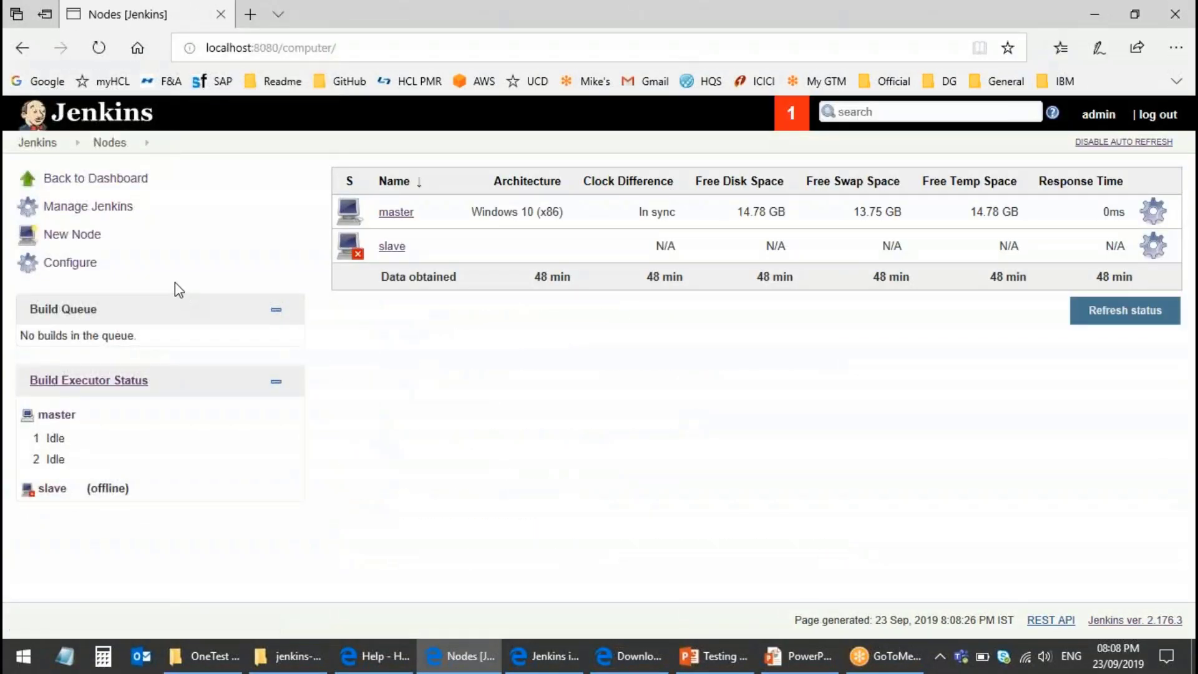
Step: Create a new Permanent Agent node named demoSlave
{"action": "left_click", "coordinate": [76, 237]}
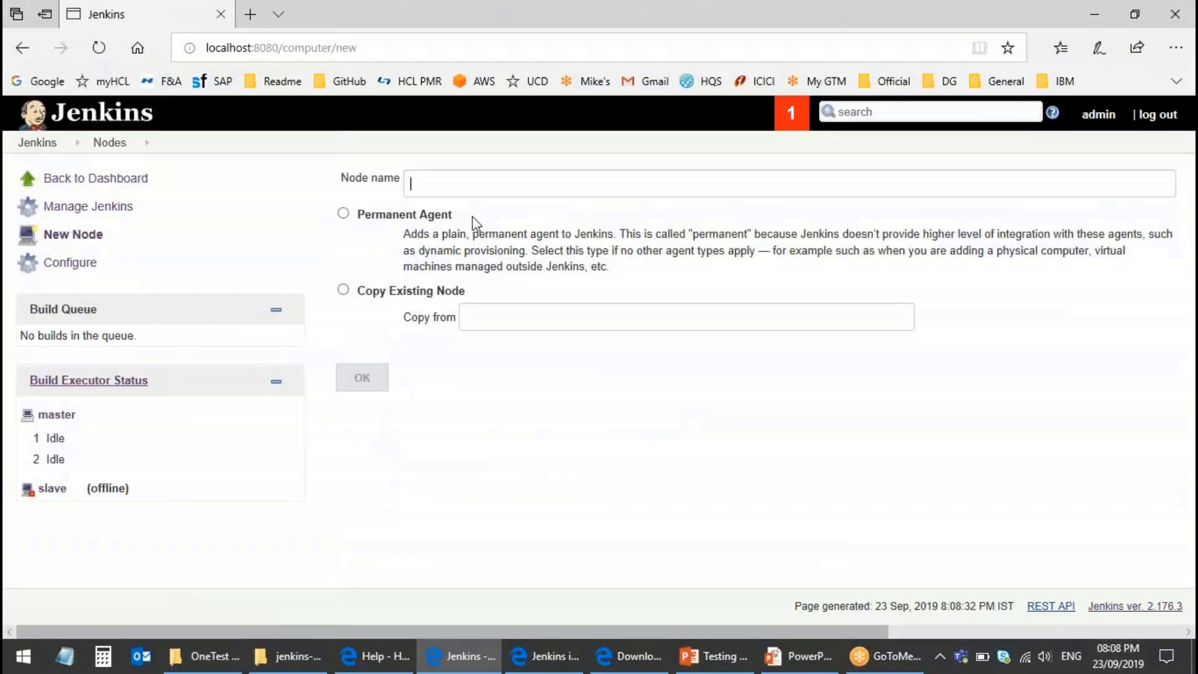
{"action": "type", "text": "demoSlave"}
{"action": "left_click", "coordinate": [343, 213]}
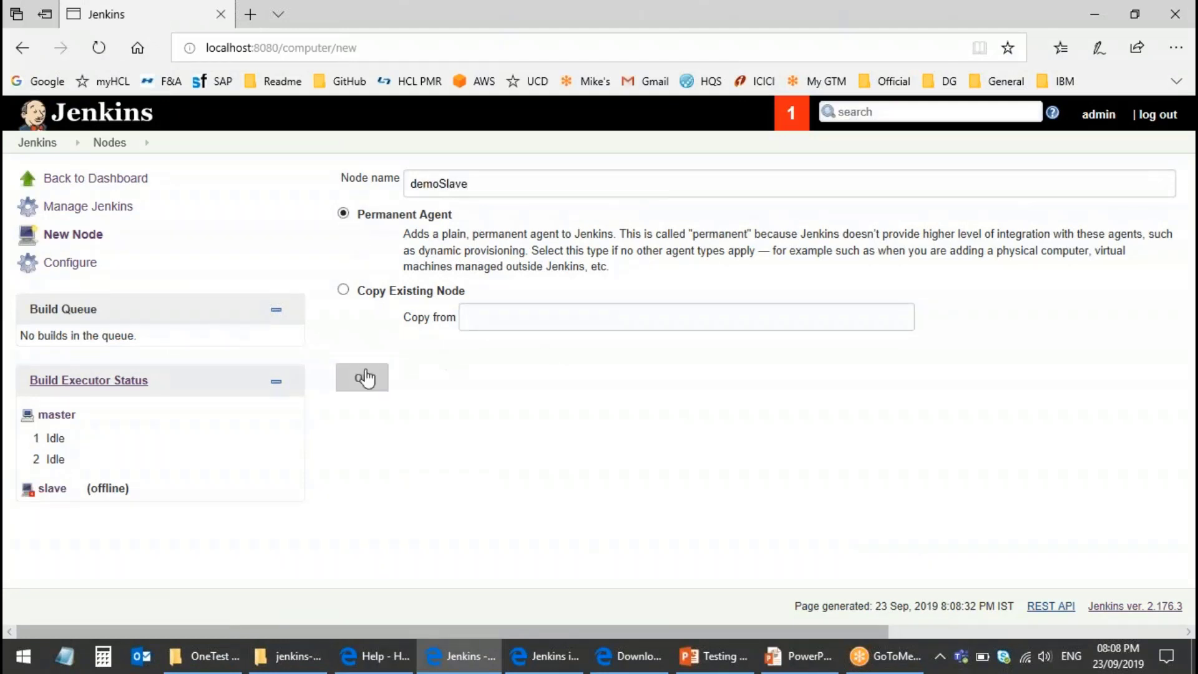
{"action": "left_click", "coordinate": [358, 382]}
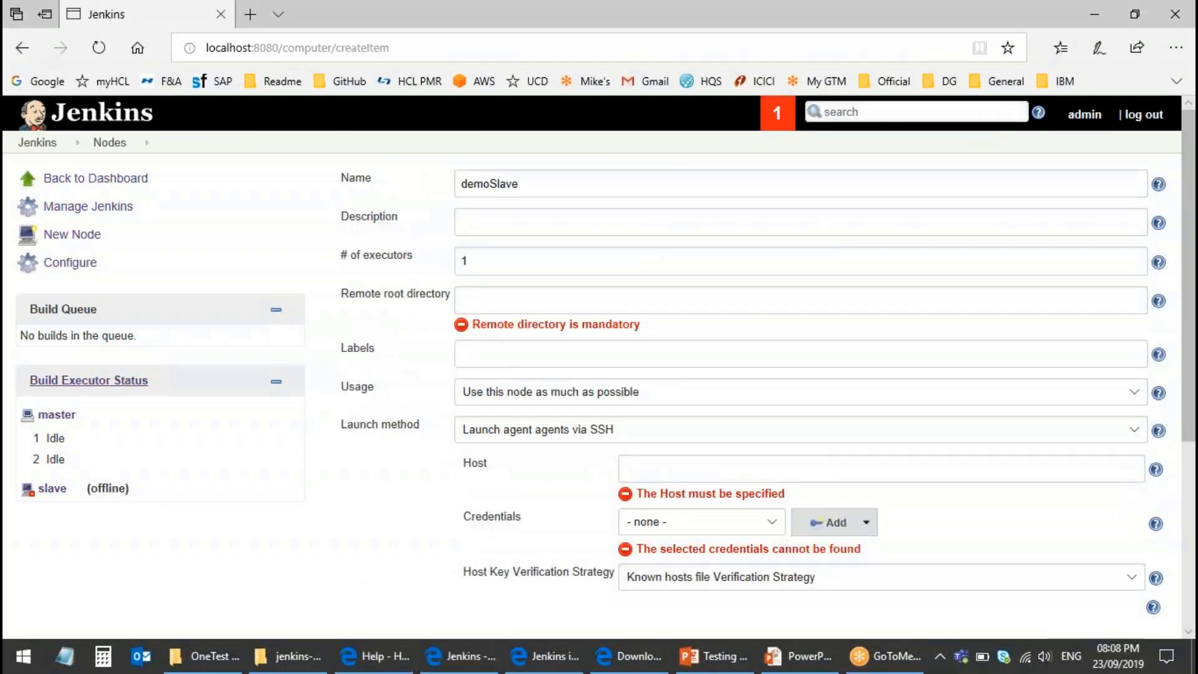
Step: Set remote root C:\jenkinsRemoteDir, launch method 'Launch agent by connecting it to the master', and save
{"action": "left_click", "coordinate": [489, 301]}
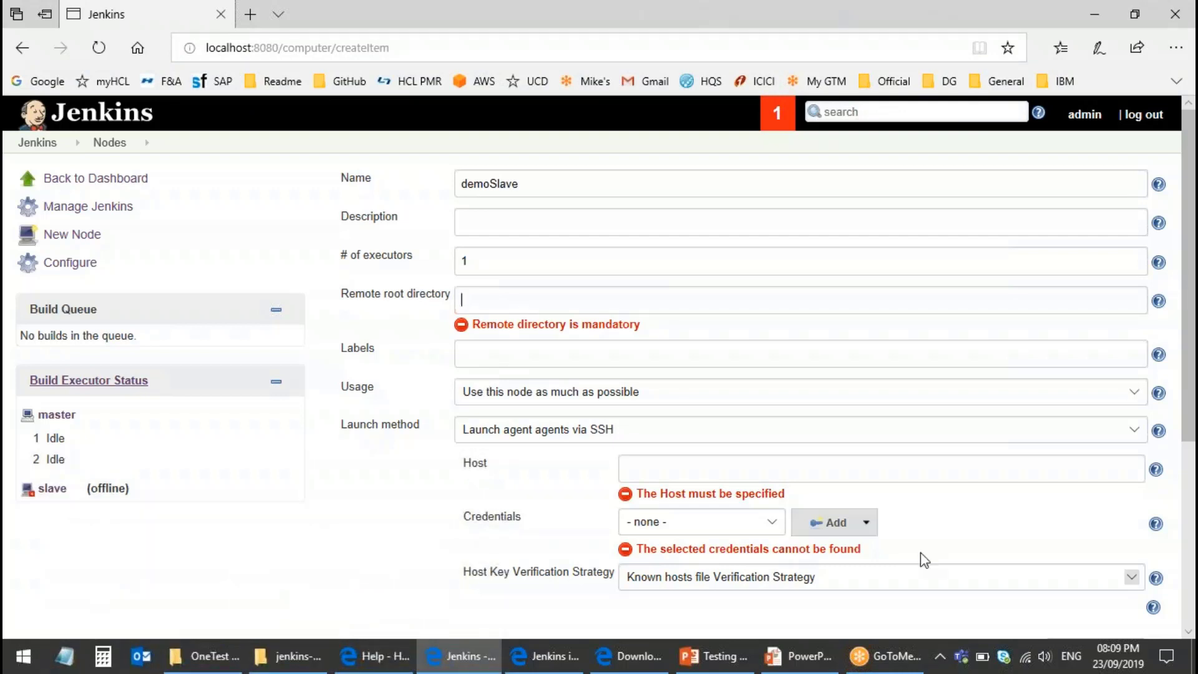
{"action": "type", "text": "C:\\jenkinsRemoteDir"}
{"action": "scroll", "coordinate": [486, 318], "scroll_direction": "down", "scroll_amount": 1}
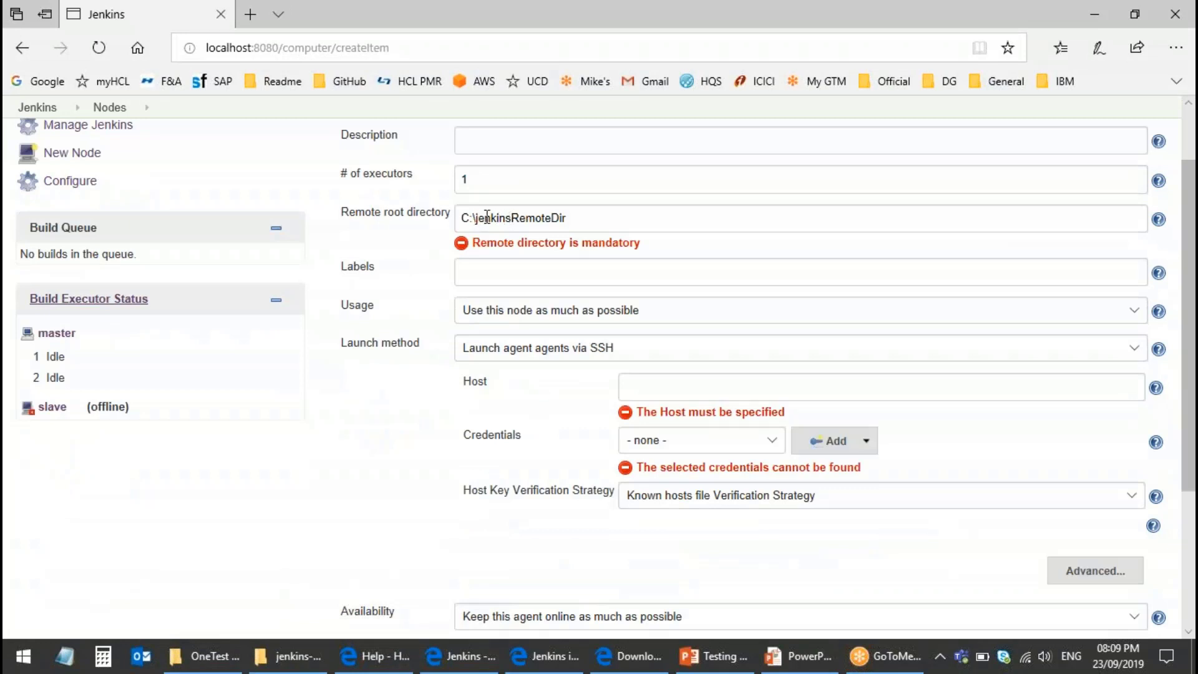
{"action": "left_click", "coordinate": [515, 276]}
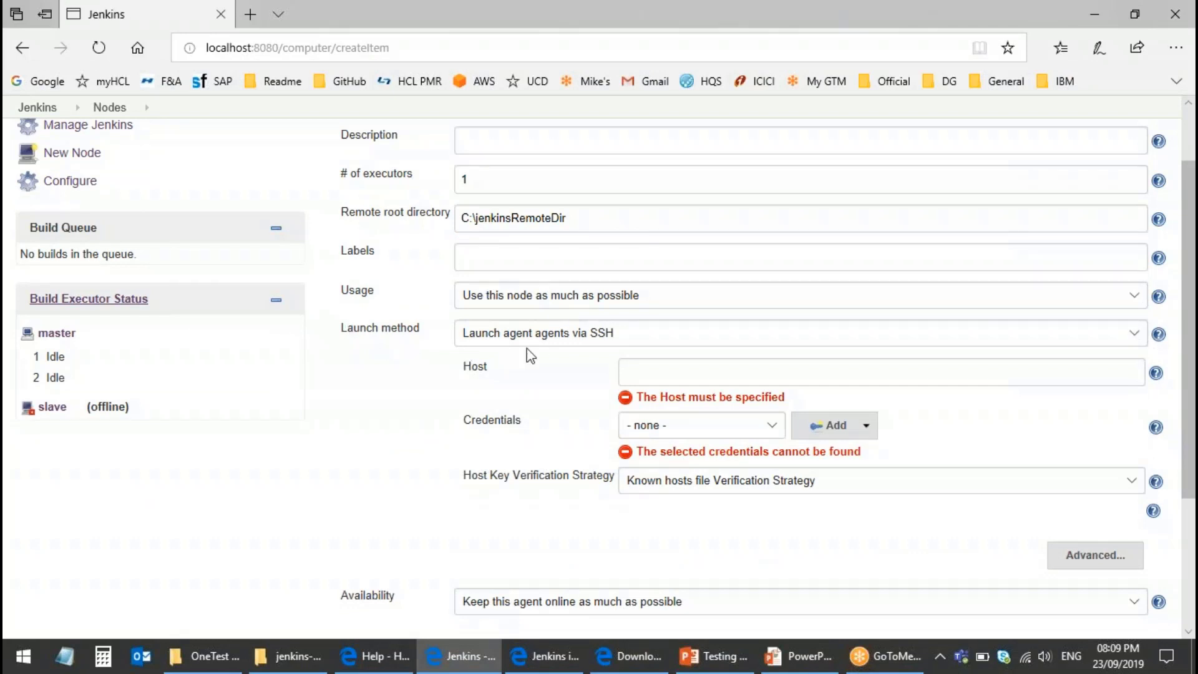
{"action": "left_click", "coordinate": [540, 340]}
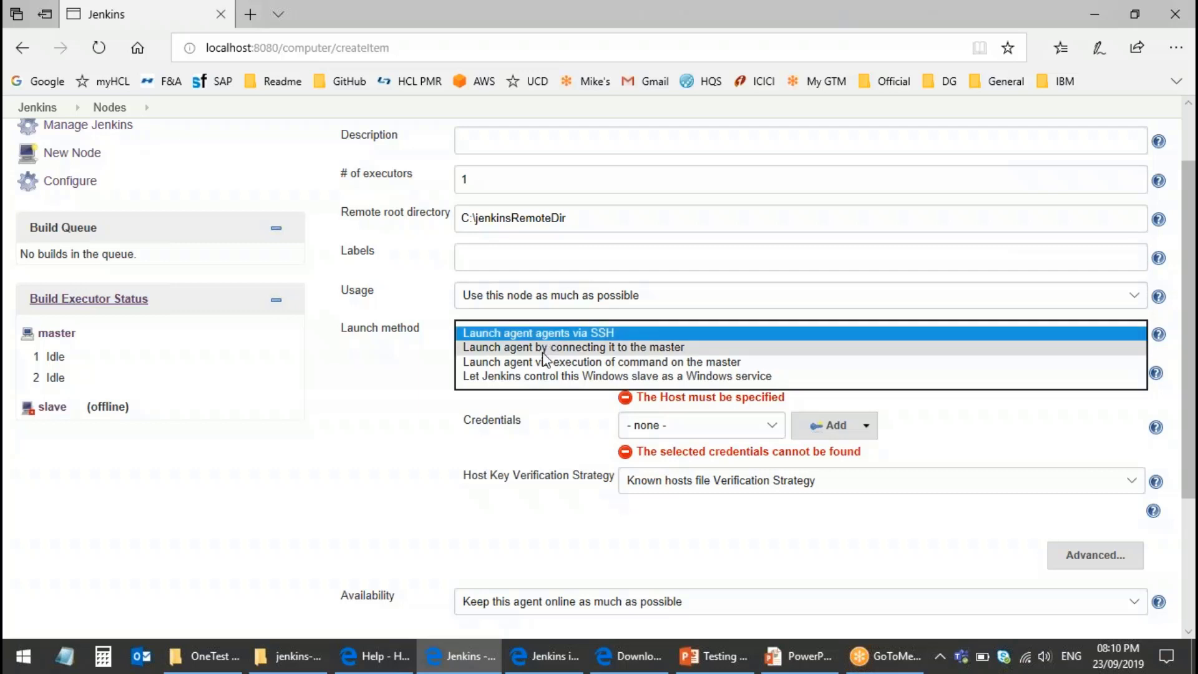
{"action": "left_click", "coordinate": [543, 351]}
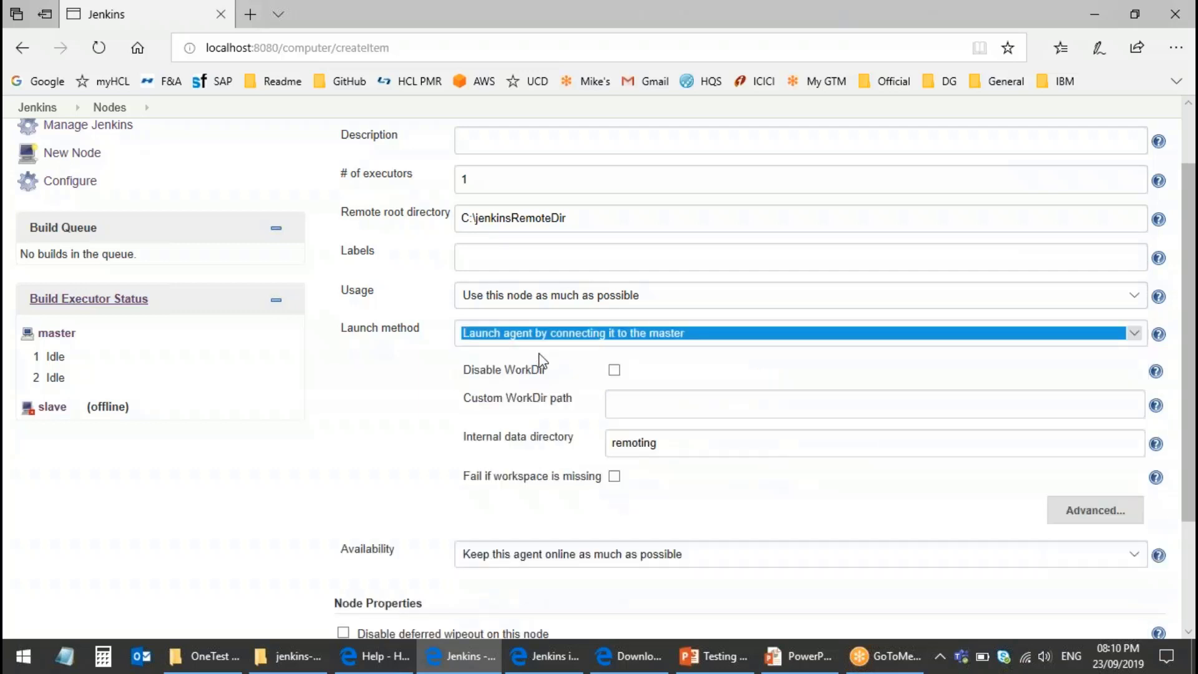
{"action": "left_click", "coordinate": [936, 535]}
{"action": "scroll", "coordinate": [873, 531], "scroll_direction": "down", "scroll_amount": 1}
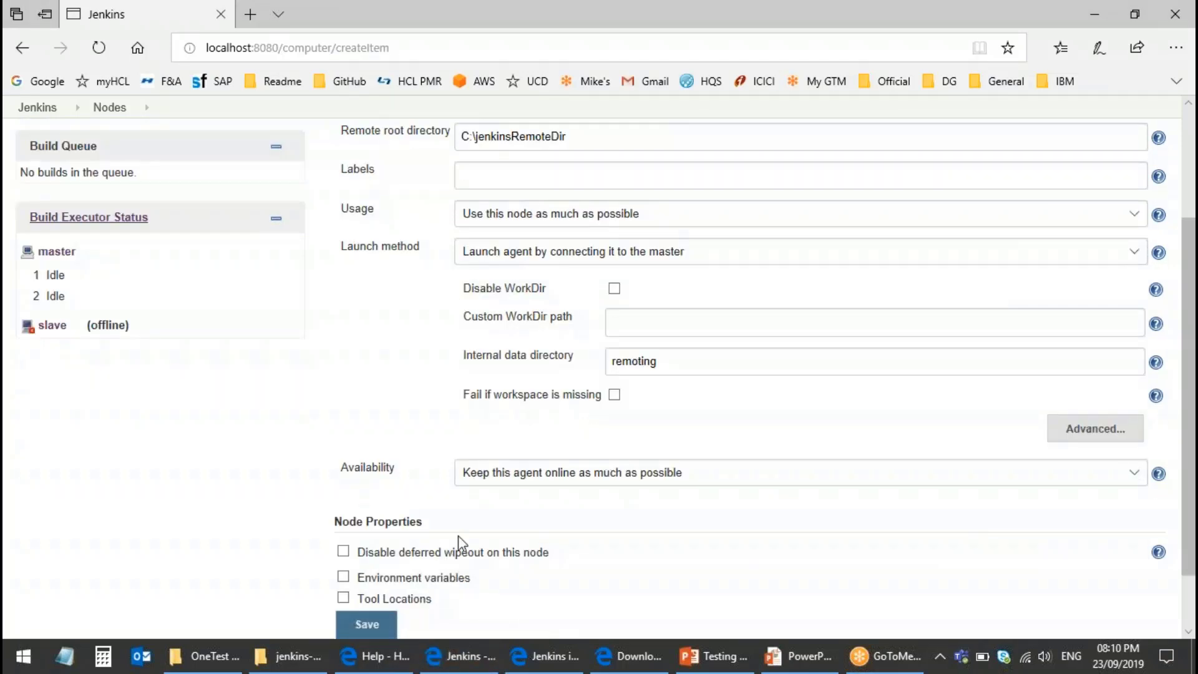
{"action": "left_click", "coordinate": [367, 624]}
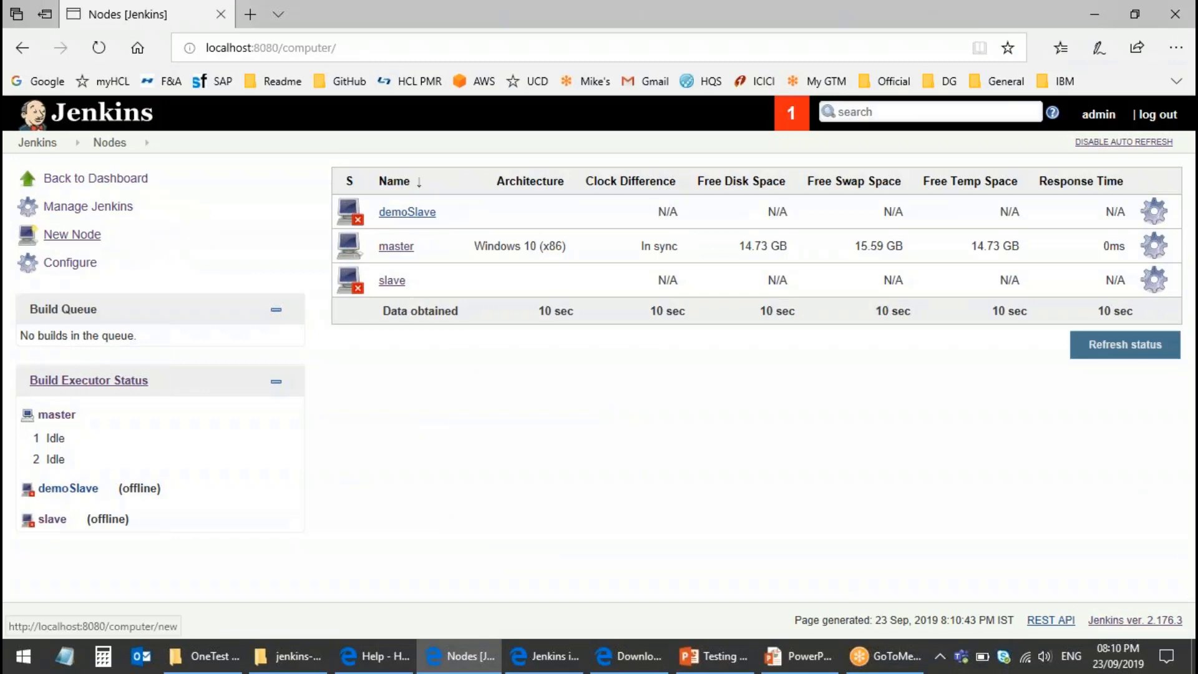
Step: In Configure Global Security, keep the Agents TCP port on Random and save
{"action": "left_click", "coordinate": [85, 210]}
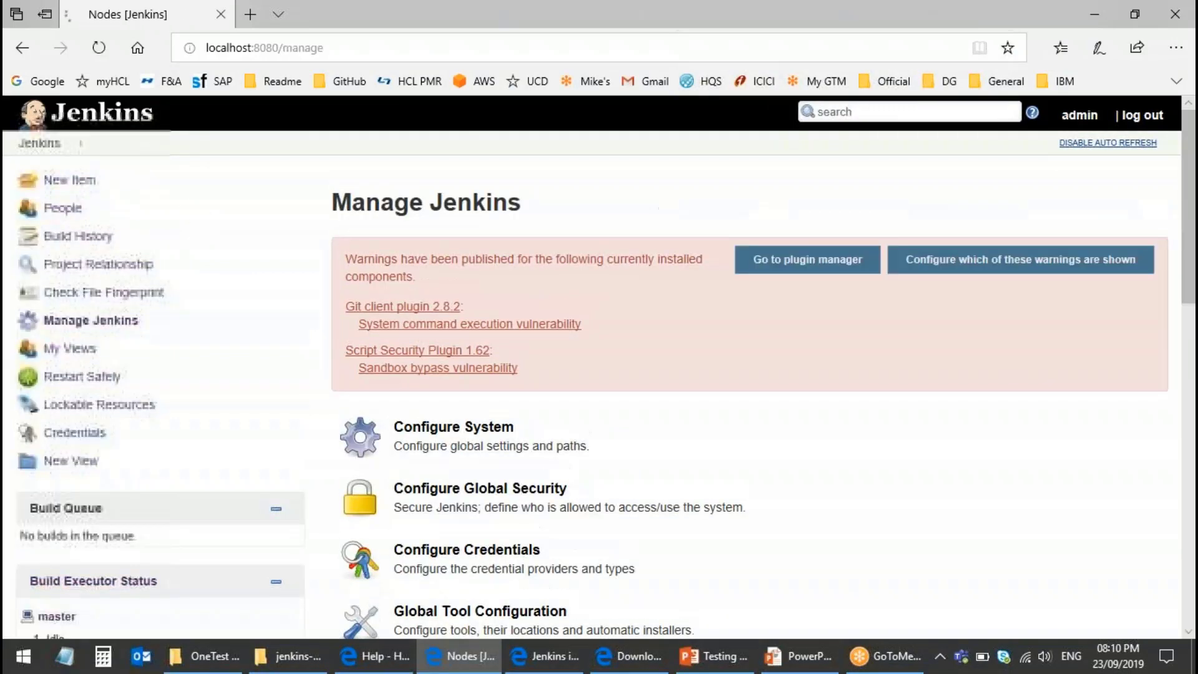
{"action": "scroll", "coordinate": [506, 431], "scroll_direction": "down", "scroll_amount": 1}
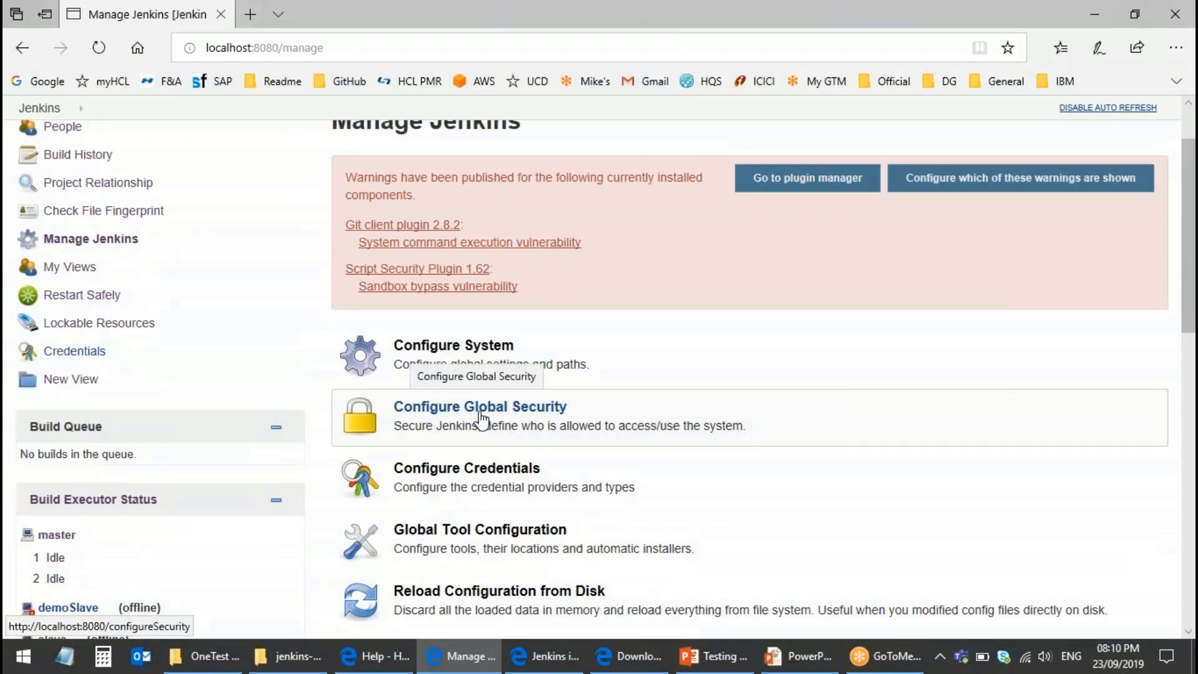
{"action": "left_click", "coordinate": [481, 417]}
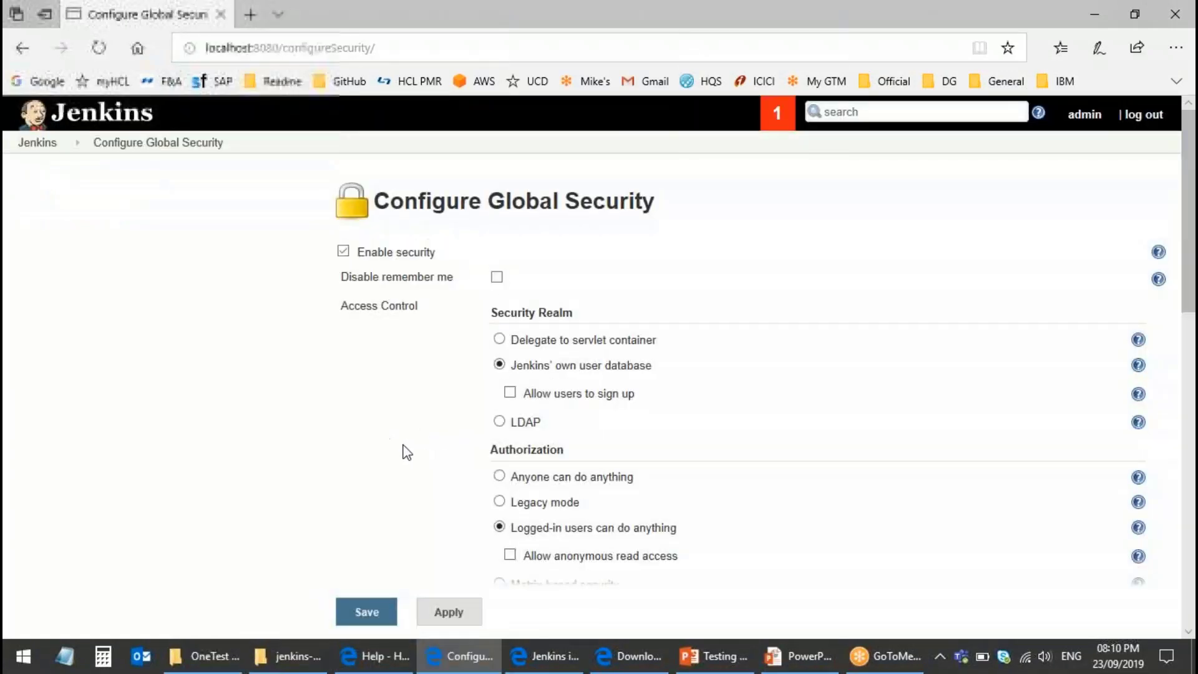
{"action": "scroll", "coordinate": [388, 401], "scroll_direction": "down", "scroll_amount": 6}
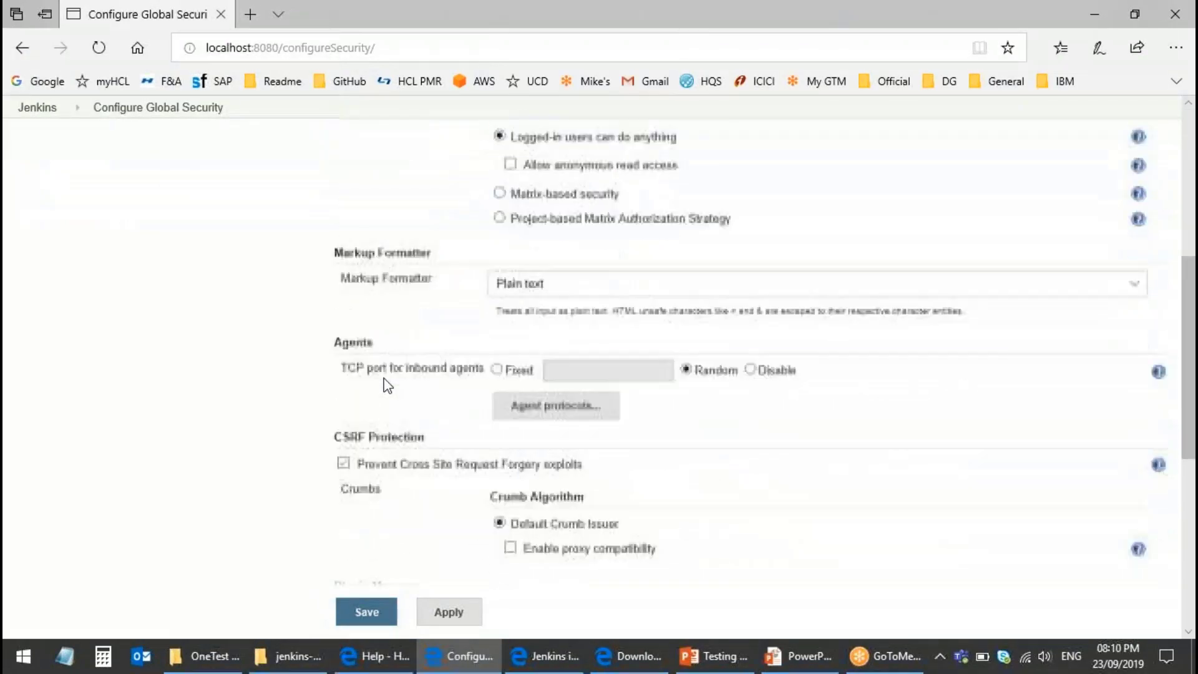
{"action": "left_click_drag", "start_coordinate": [334, 325], "coordinate": [368, 326]}
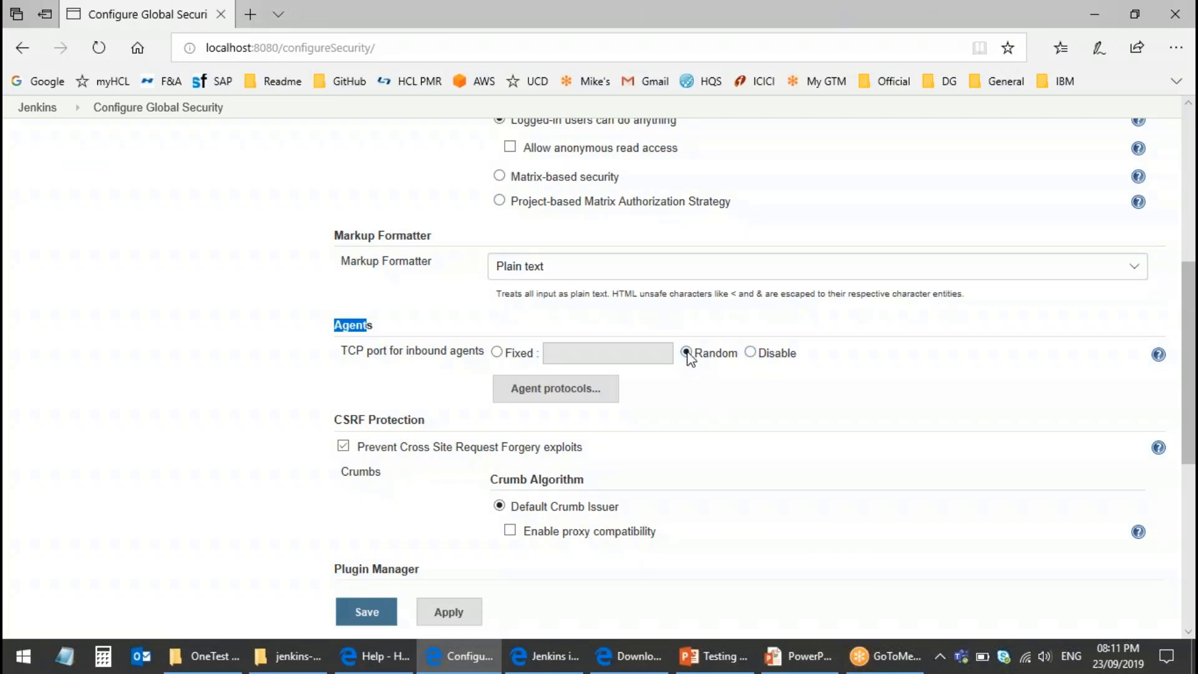
{"action": "left_click", "coordinate": [370, 615]}
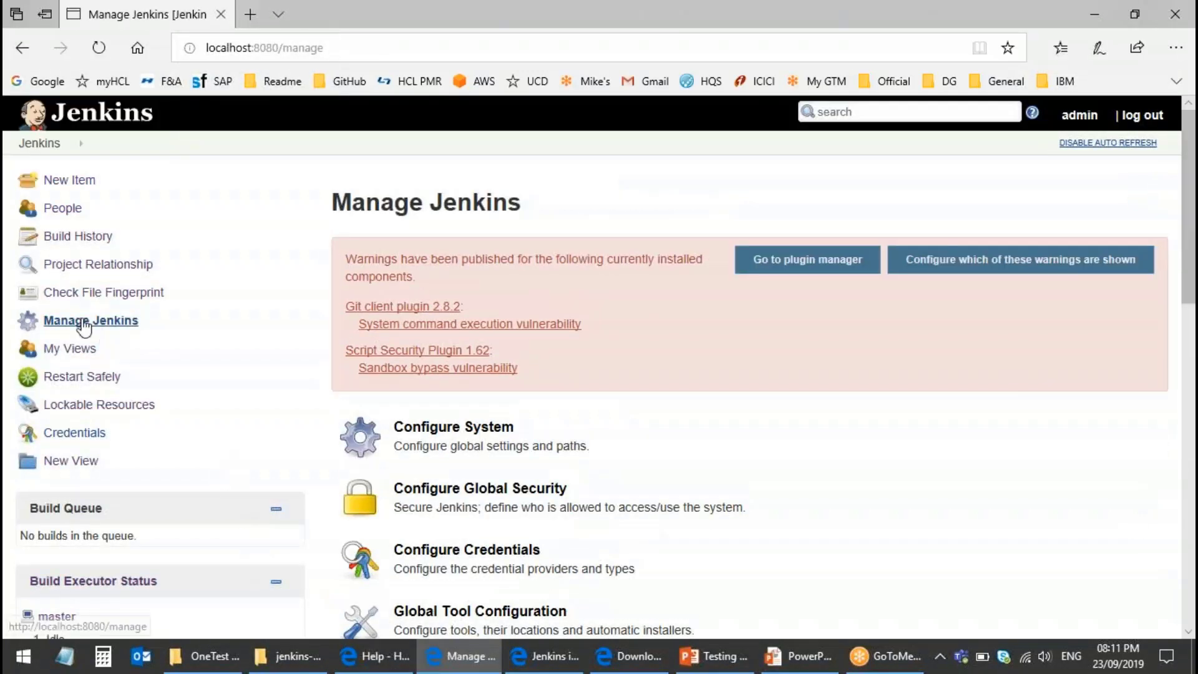
Step: Open Manage Nodes to view demoSlave and slave offline and master in sync
{"action": "left_click", "coordinate": [82, 323]}
{"action": "scroll", "coordinate": [527, 489], "scroll_direction": "down", "scroll_amount": 10}
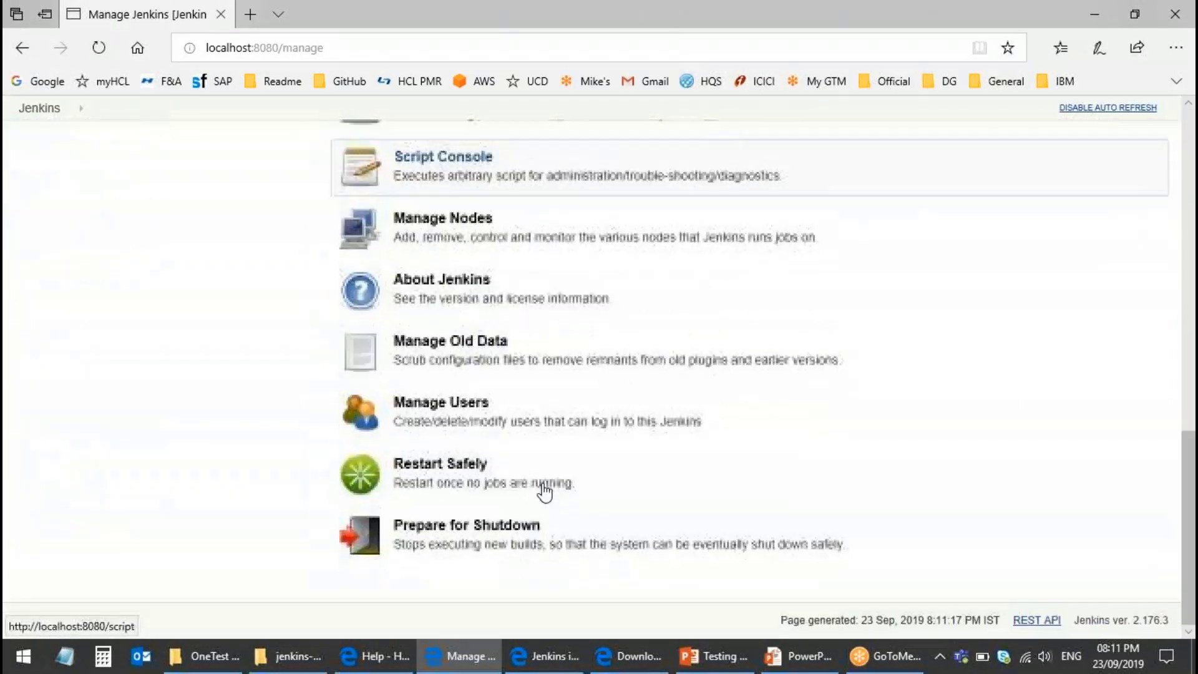
{"action": "scroll", "coordinate": [404, 437], "scroll_direction": "up", "scroll_amount": 1}
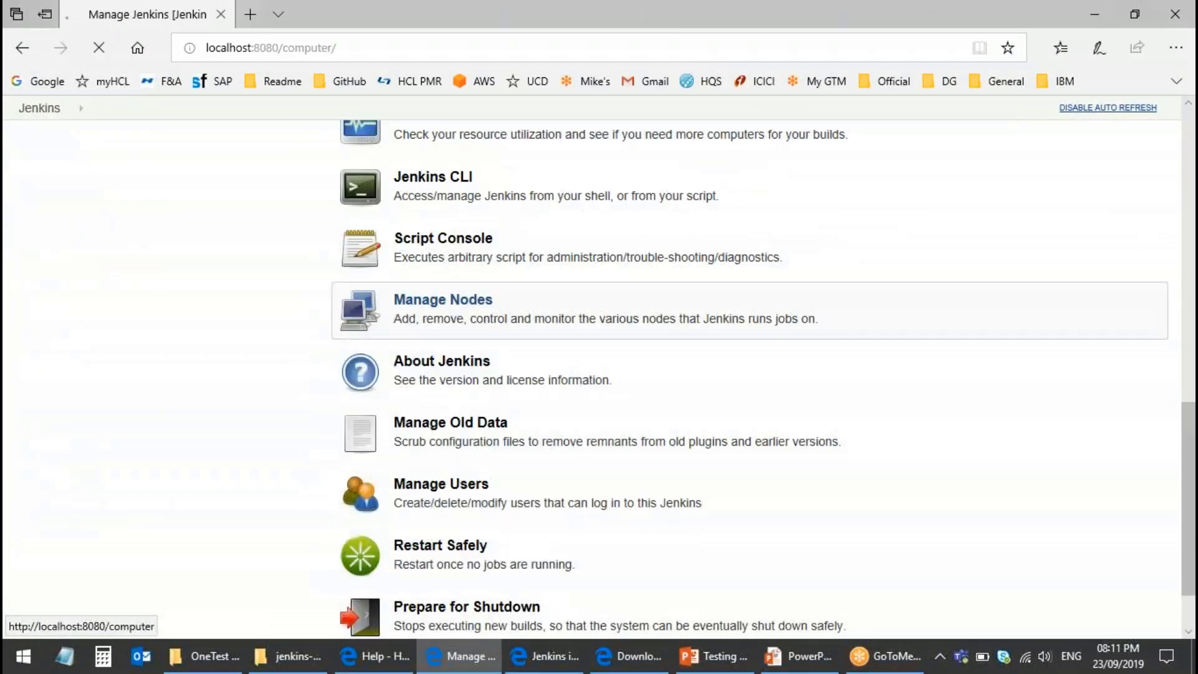
{"action": "left_click", "coordinate": [444, 307]}
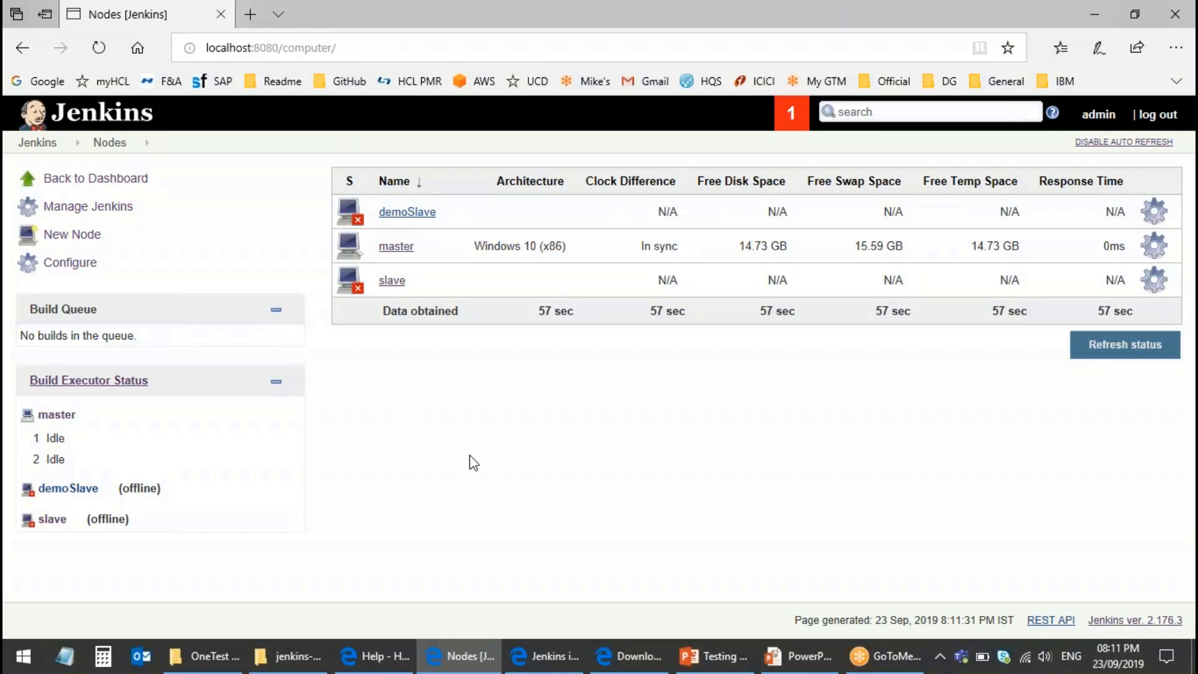
{"action": "left_click", "coordinate": [350, 50]}
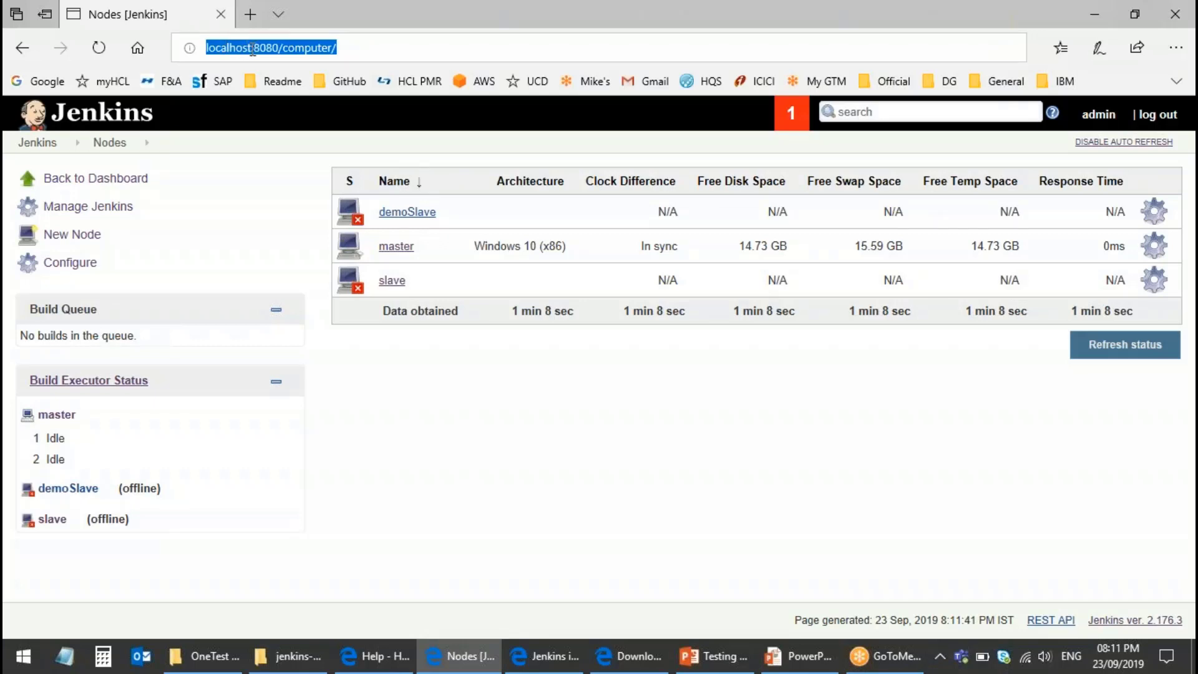
{"action": "left_click", "coordinate": [399, 52]}
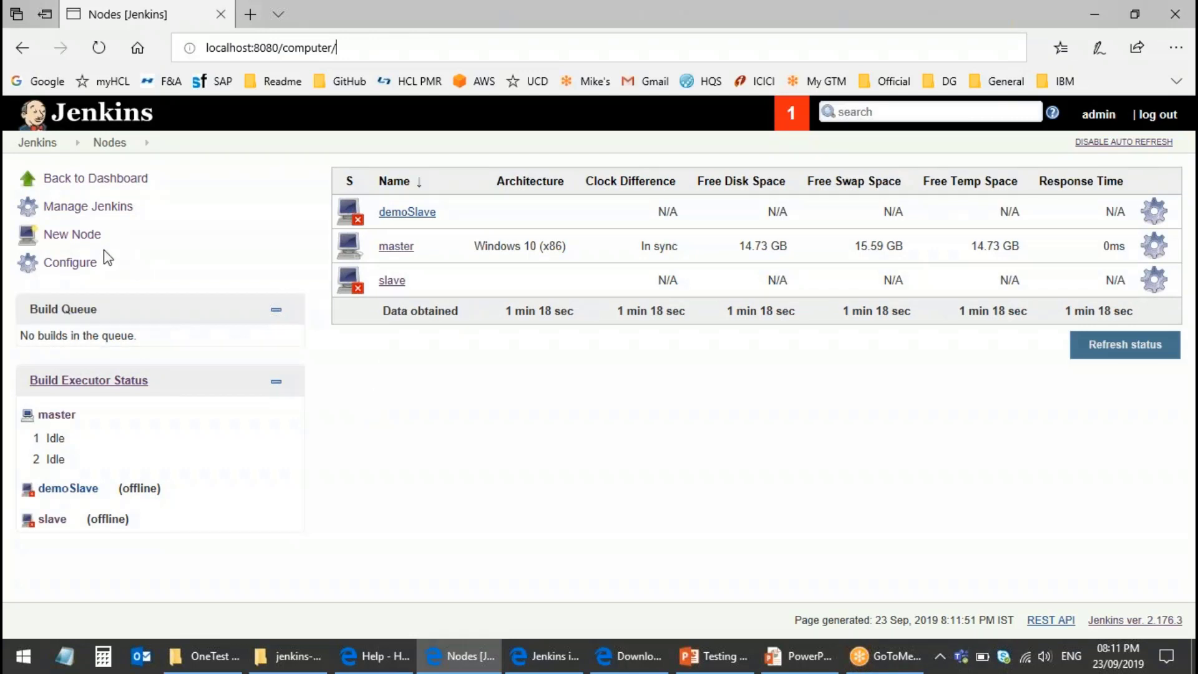
{"action": "mouse_move", "coordinate": [407, 220]}
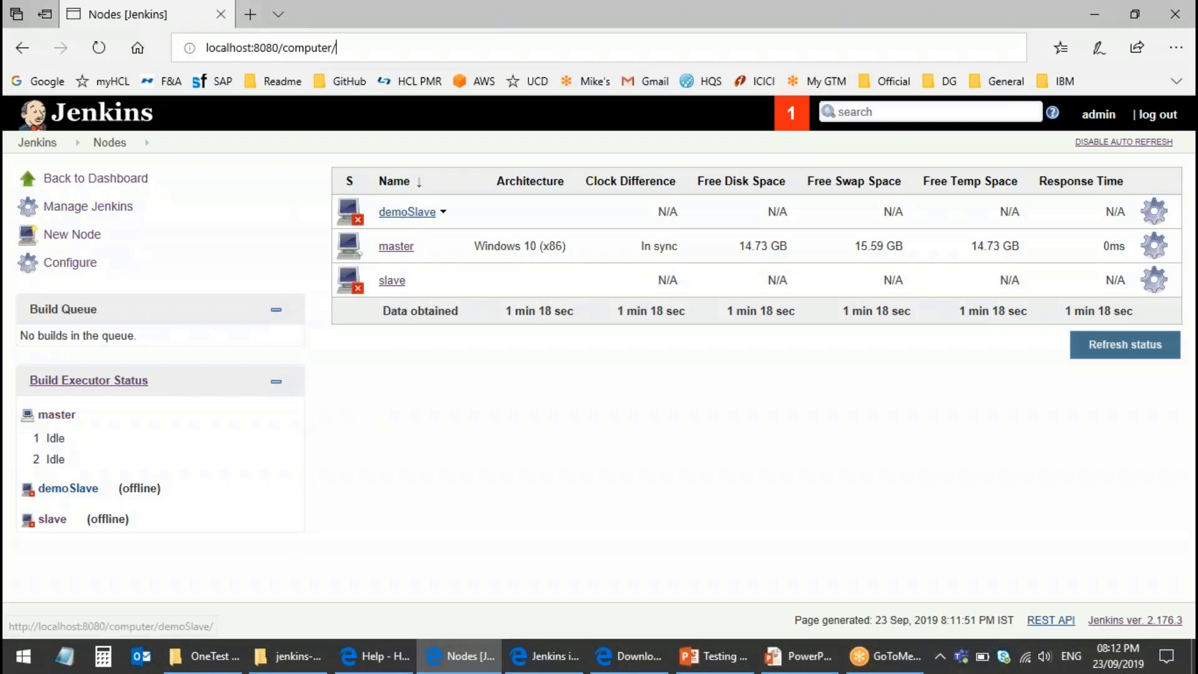
Step: Launch the demoSlave agent from its slave-agent.jnlp file, allow it to run, and check it in the node list
{"action": "left_click", "coordinate": [410, 214]}
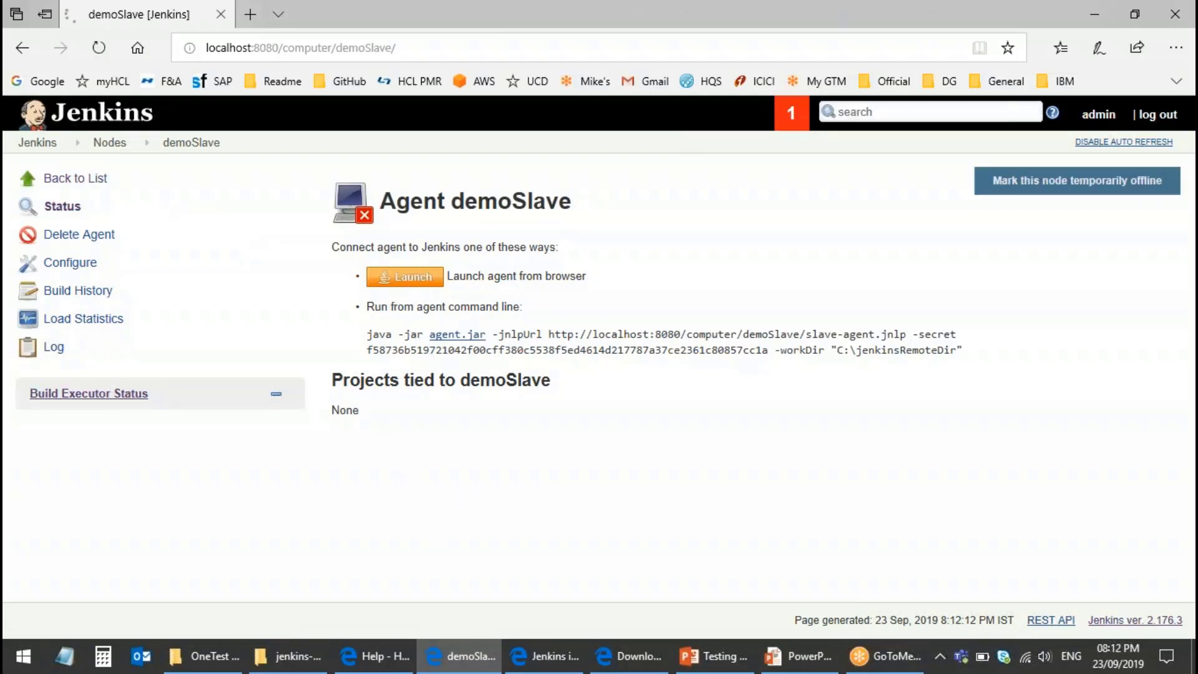
{"action": "left_click", "coordinate": [413, 277]}
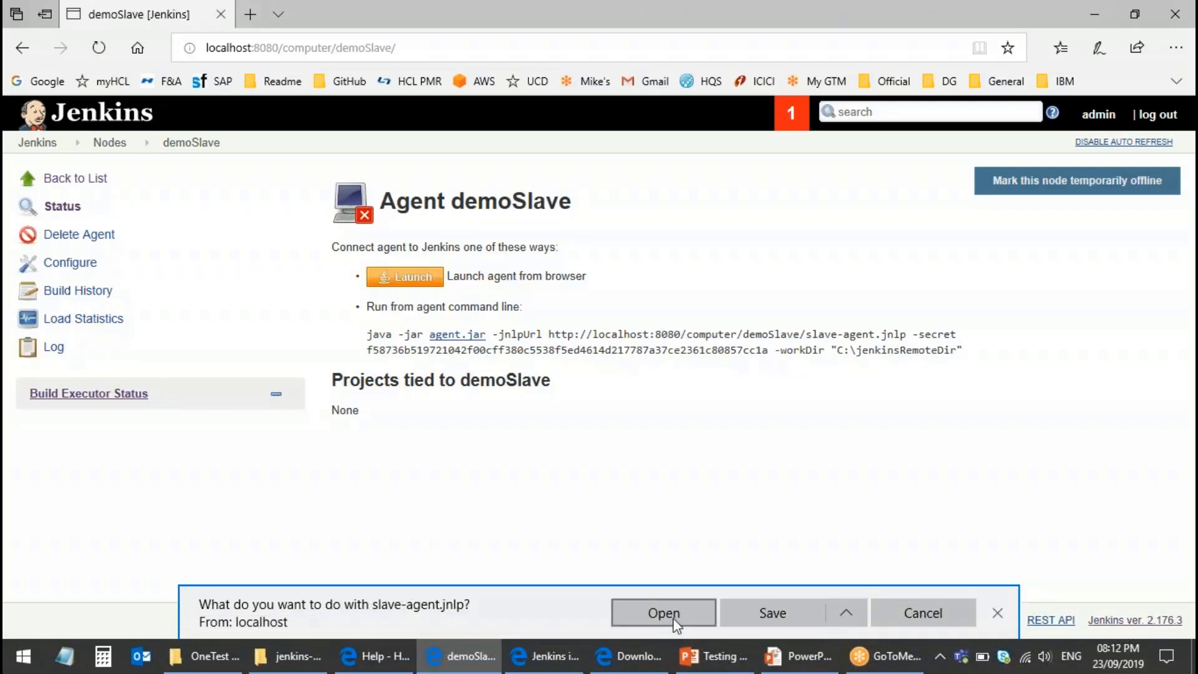
{"action": "left_click", "coordinate": [663, 613]}
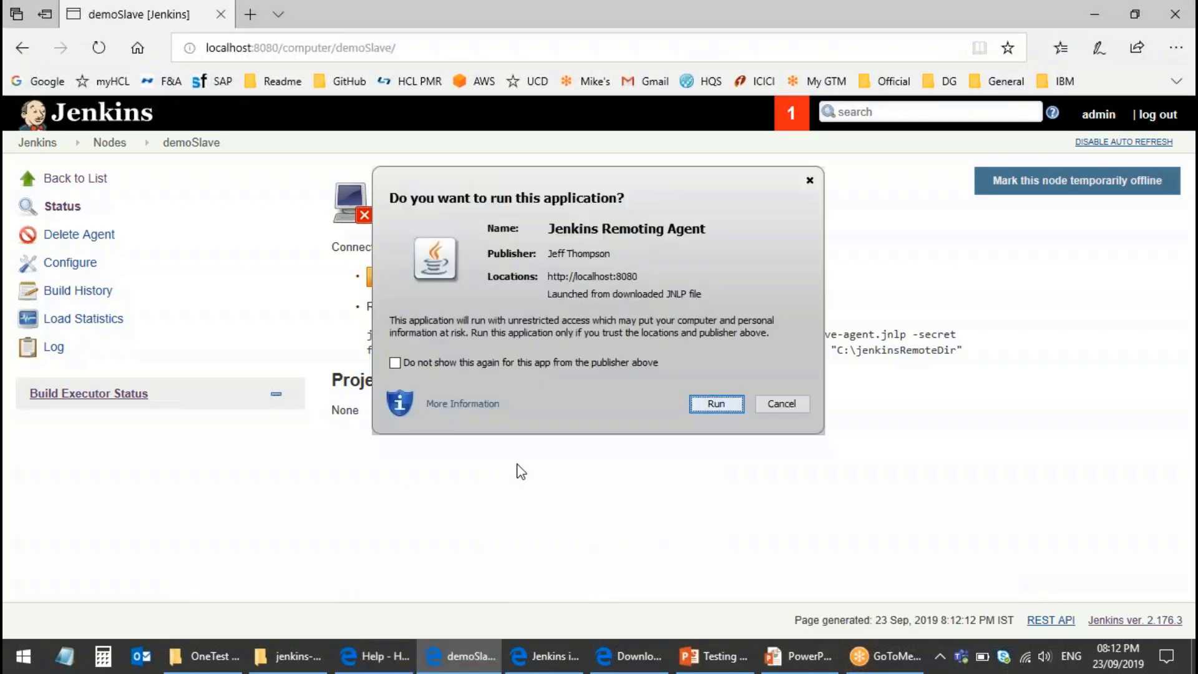
{"action": "left_click", "coordinate": [715, 404]}
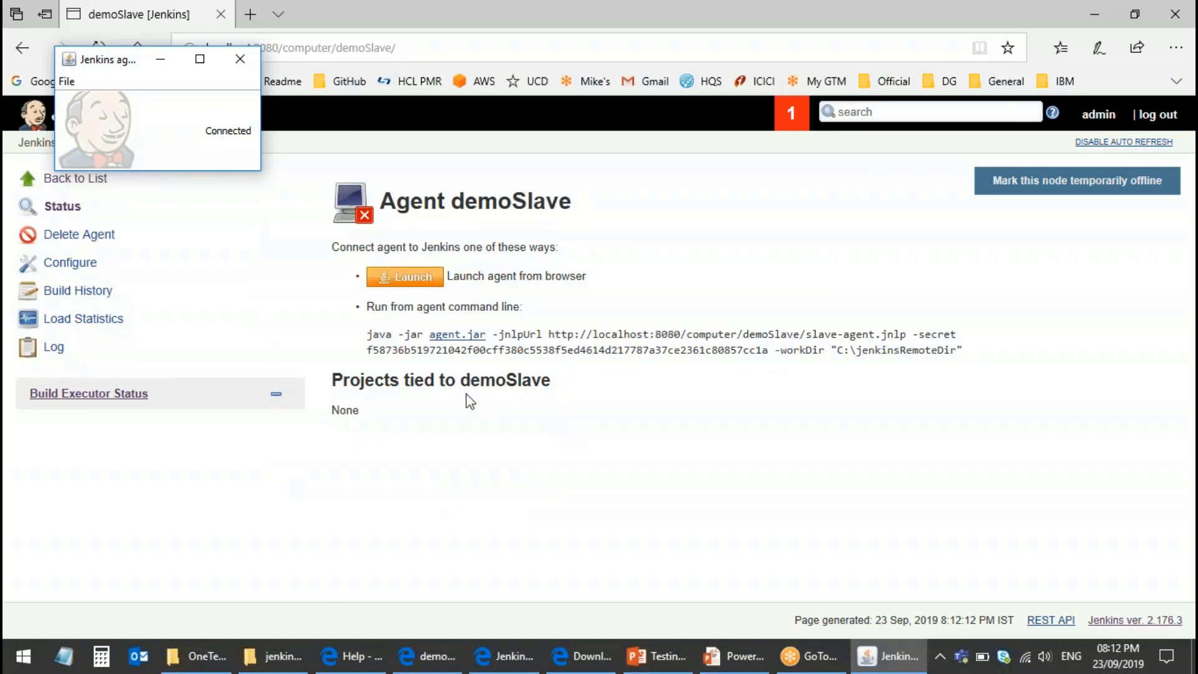
{"action": "left_click", "coordinate": [55, 181]}
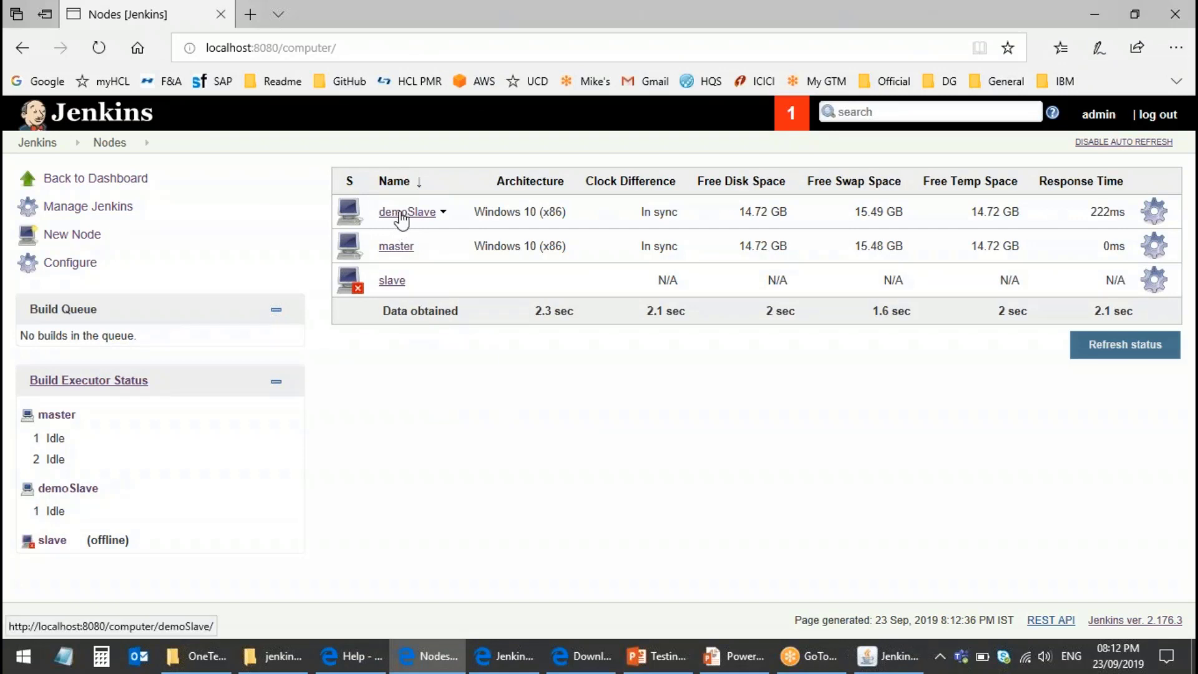
{"action": "left_click", "coordinate": [401, 216]}
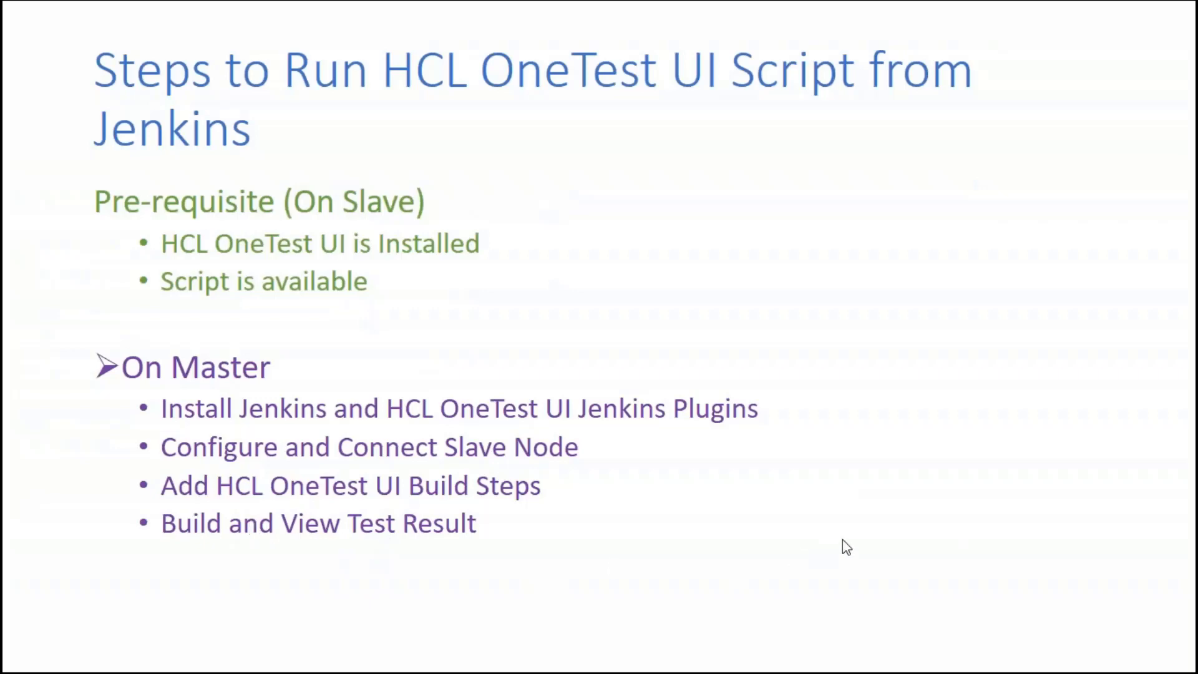
Step: Leave the PowerPoint slideshow and return to the Jenkins dashboard in Edge
{"action": "key", "text": "alt+Tab"}
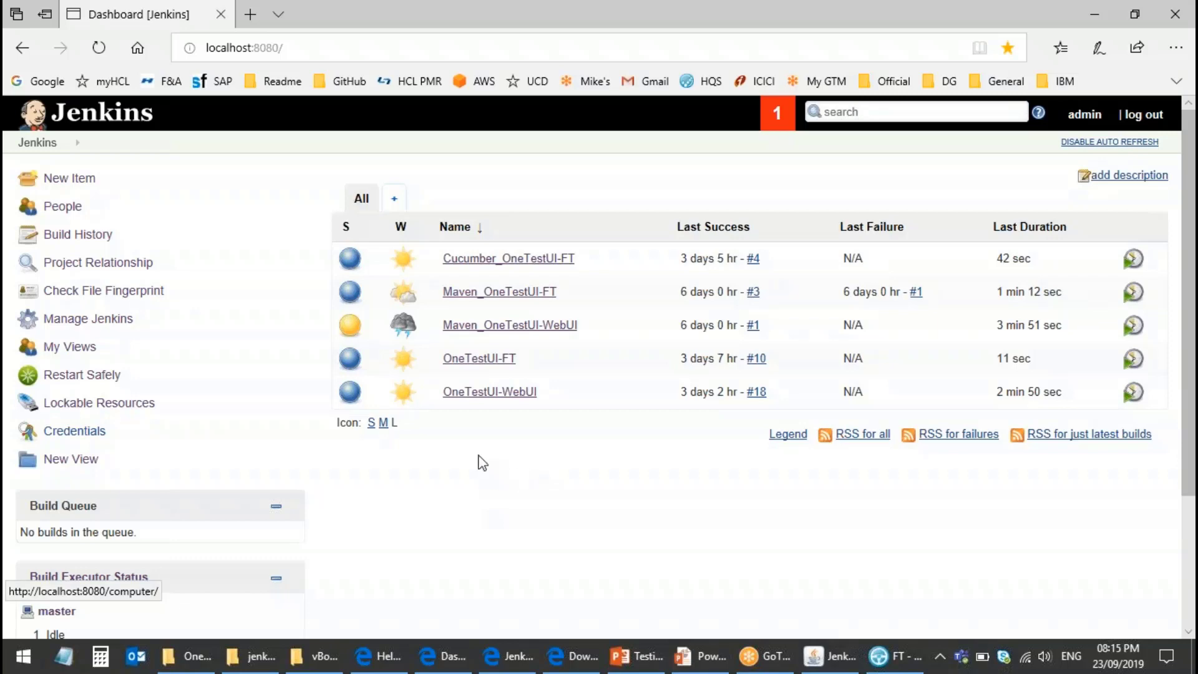
Step: Create a new freestyle project named FTDemo
{"action": "left_click", "coordinate": [69, 178]}
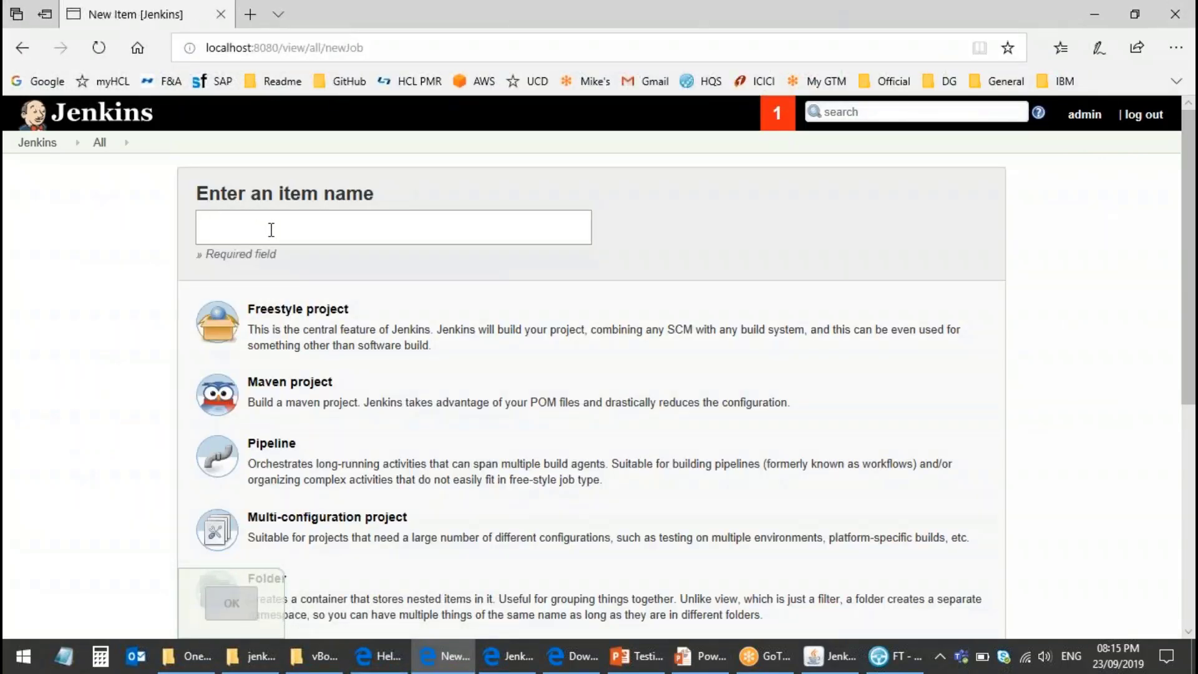
{"action": "type", "text": "FTDemo"}
{"action": "left_click", "coordinate": [311, 334]}
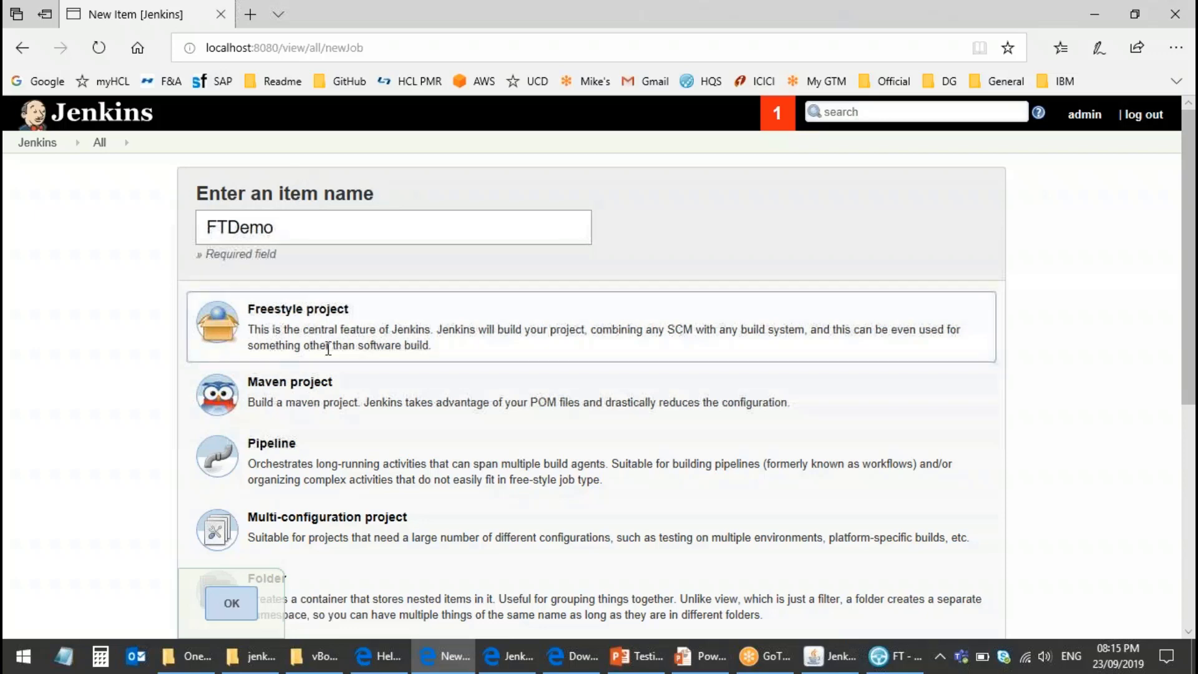
{"action": "scroll", "coordinate": [329, 348], "scroll_direction": "down", "scroll_amount": 1}
{"action": "left_click", "coordinate": [237, 616]}
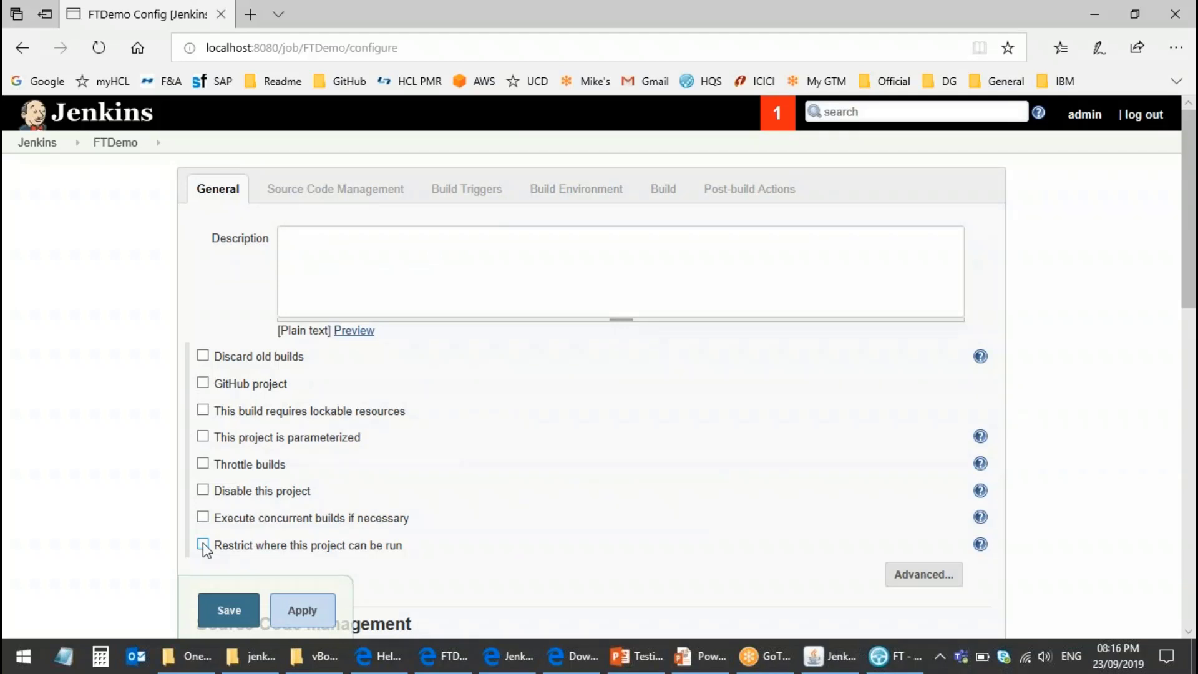
Step: Restrict FTDemo to run only where the label expression is demoSlave
{"action": "left_click", "coordinate": [204, 543]}
{"action": "scroll", "coordinate": [464, 478], "scroll_direction": "down", "scroll_amount": 1}
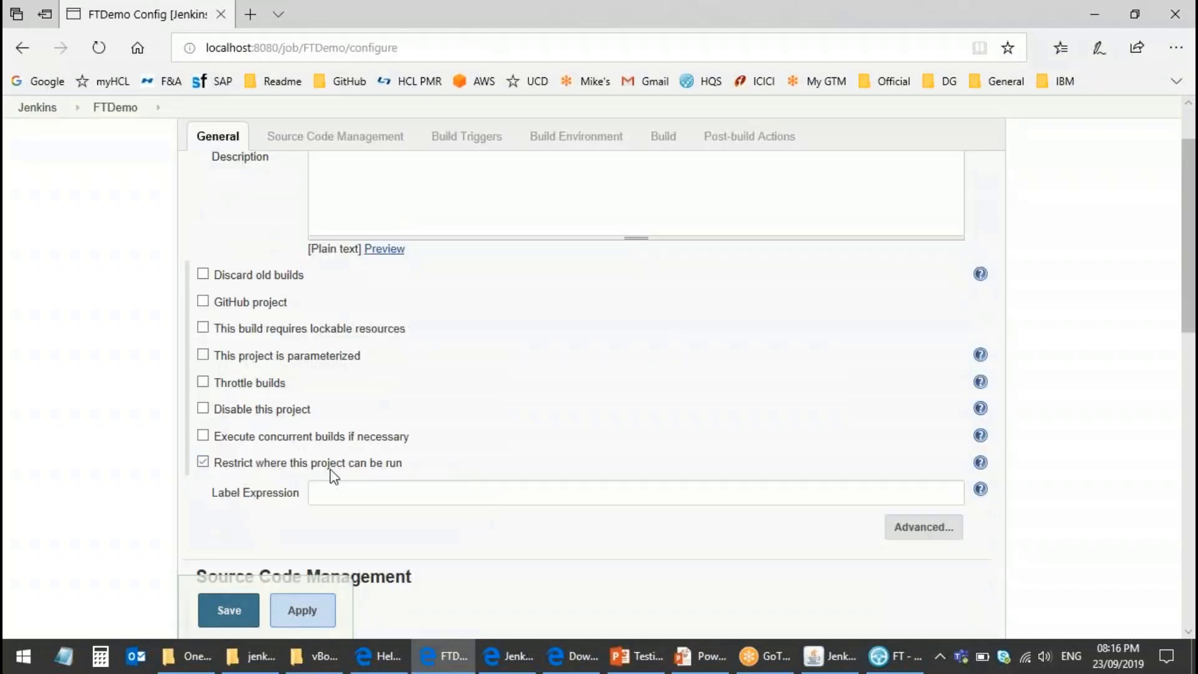
{"action": "left_click", "coordinate": [358, 497]}
{"action": "type", "text": "sla"}
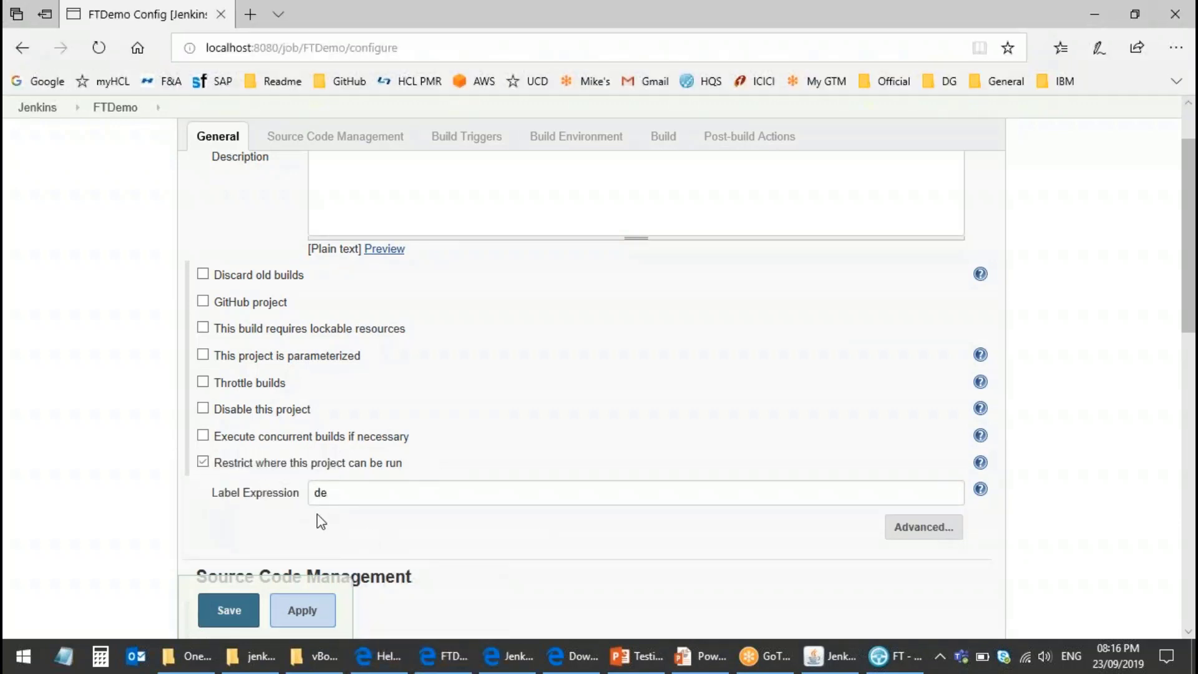
{"action": "left_click", "coordinate": [373, 497]}
{"action": "type", "text": "mo"}
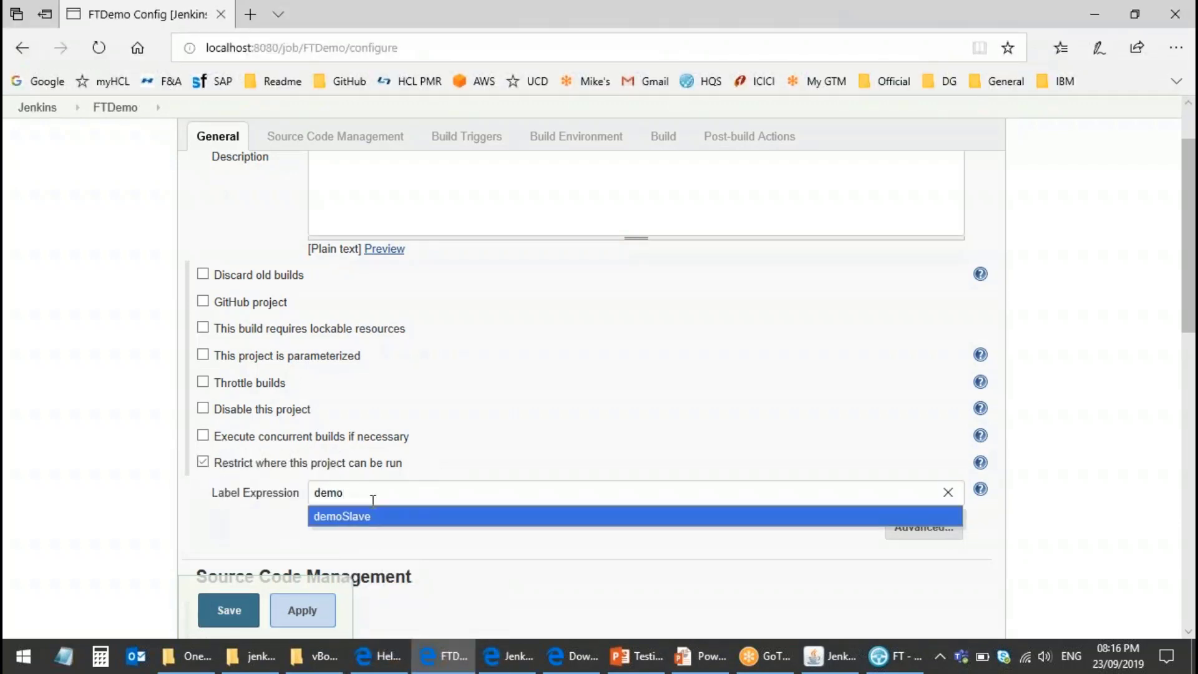
{"action": "type", "text": "sS"}
{"action": "left_click", "coordinate": [382, 511]}
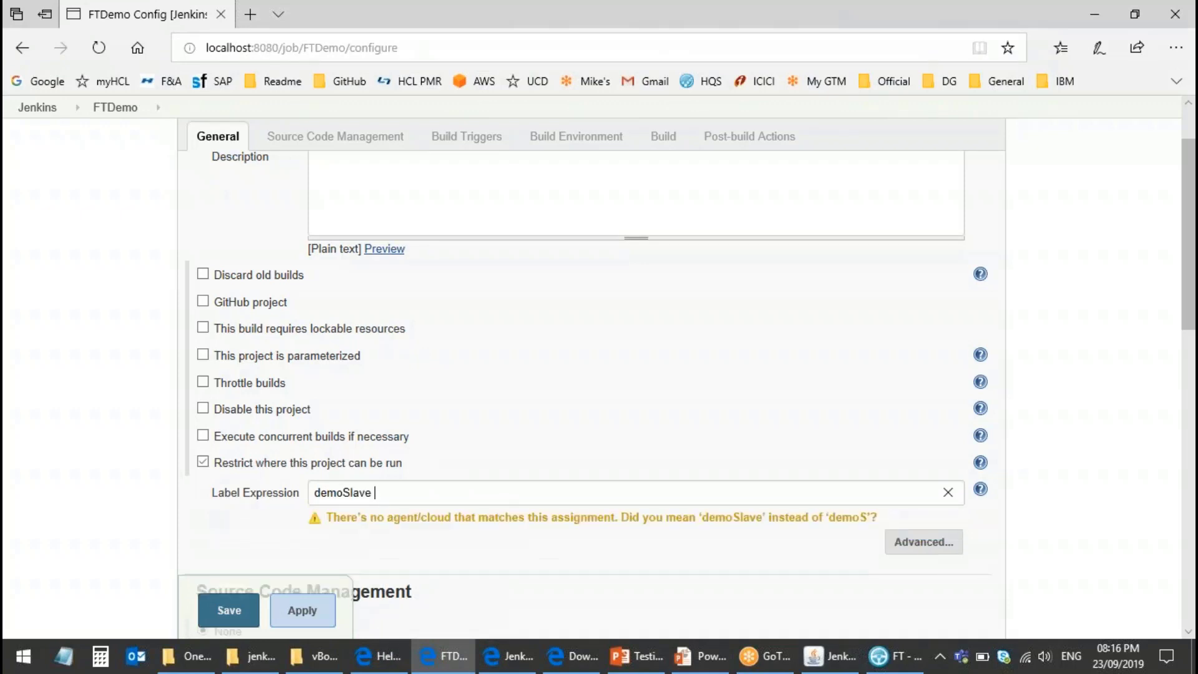
Step: Scroll down to the Build section and show the available build step types
{"action": "scroll", "coordinate": [392, 537], "scroll_direction": "down", "scroll_amount": 4}
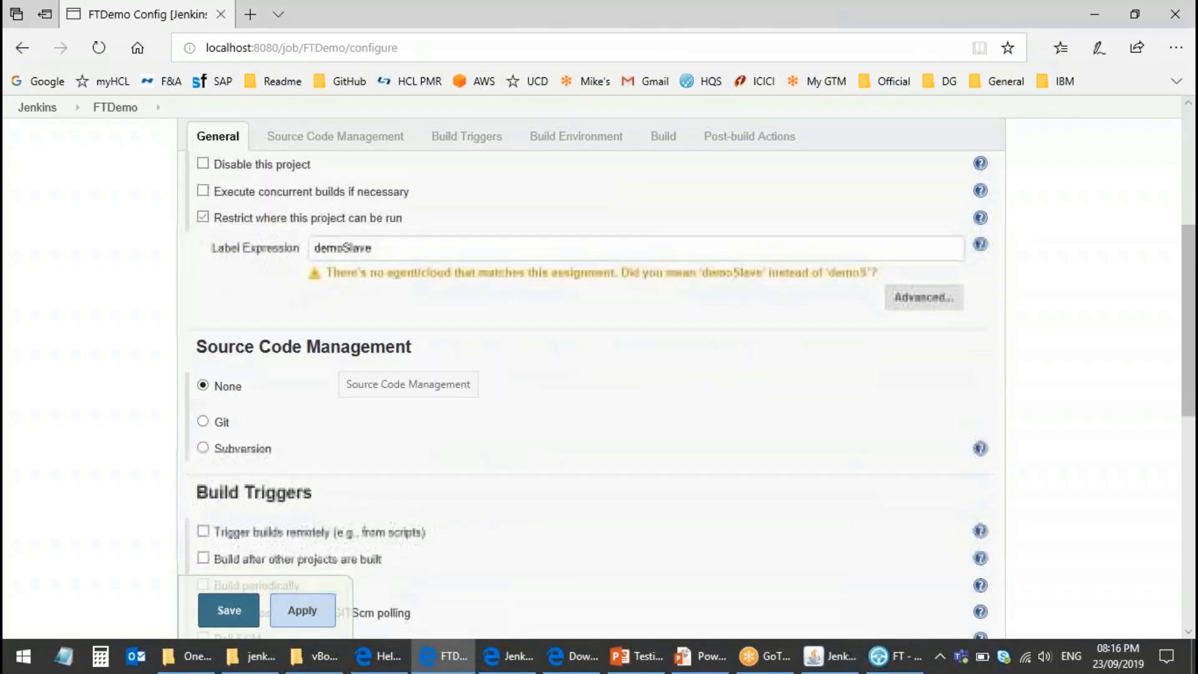
{"action": "scroll", "coordinate": [410, 425], "scroll_direction": "down", "scroll_amount": 5}
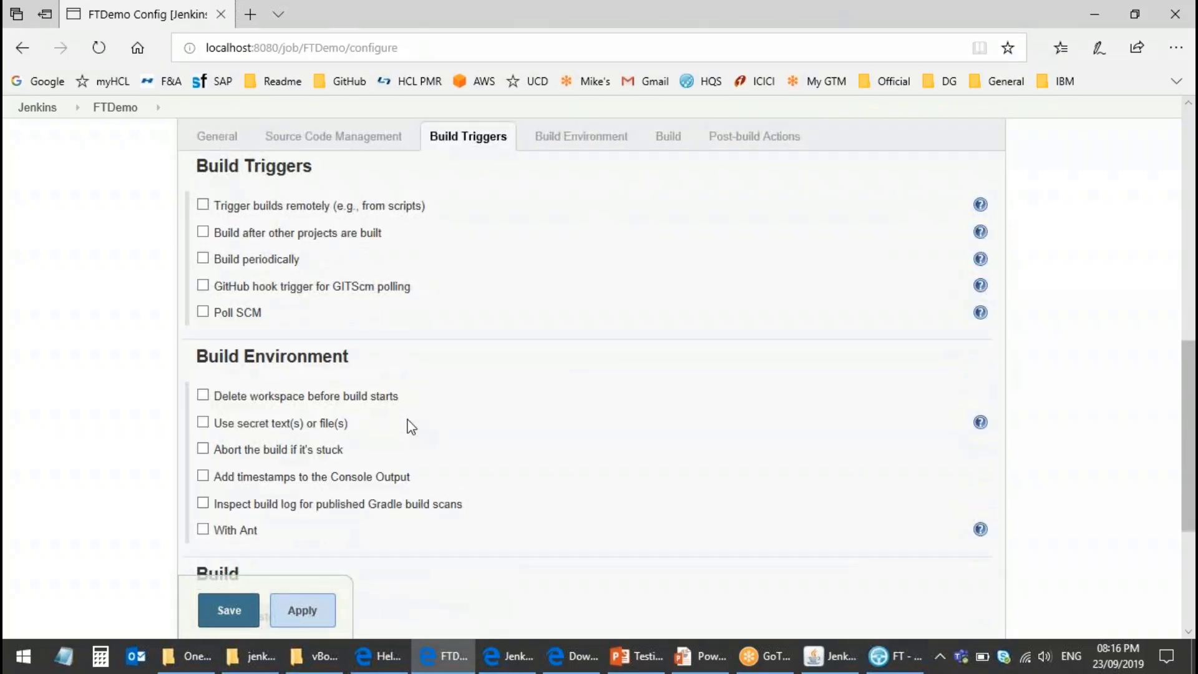
{"action": "scroll", "coordinate": [411, 428], "scroll_direction": "up", "scroll_amount": 3}
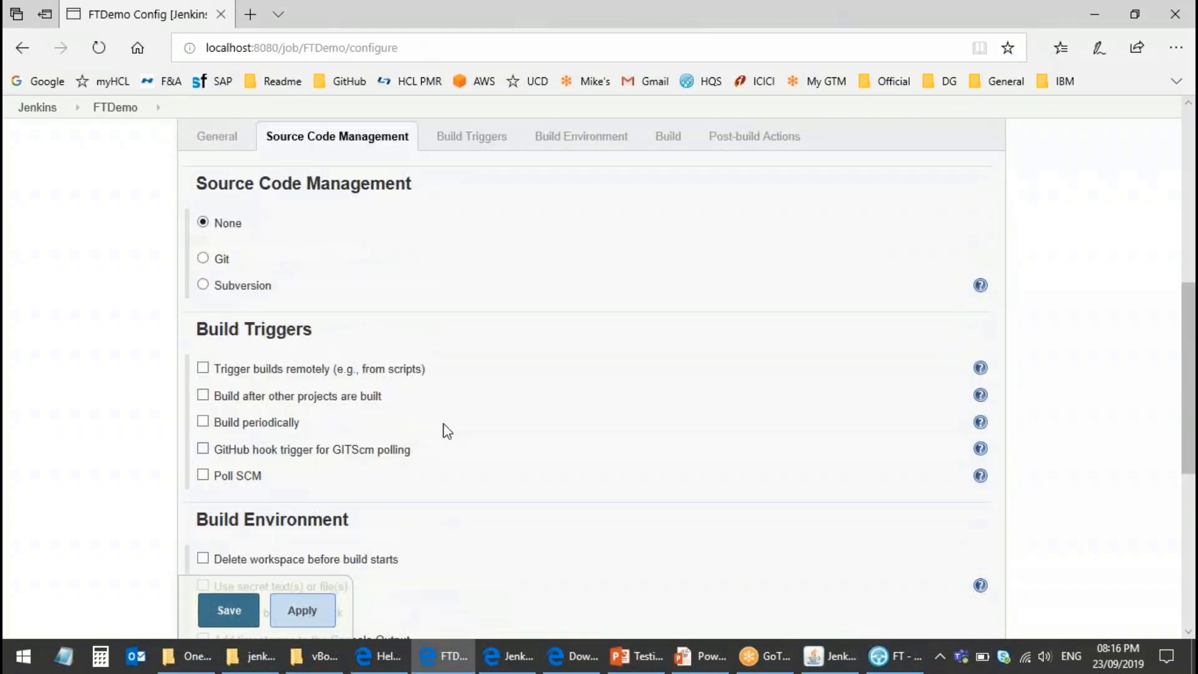
{"action": "scroll", "coordinate": [447, 425], "scroll_direction": "down", "scroll_amount": 3}
{"action": "scroll", "coordinate": [375, 386], "scroll_direction": "down", "scroll_amount": 2}
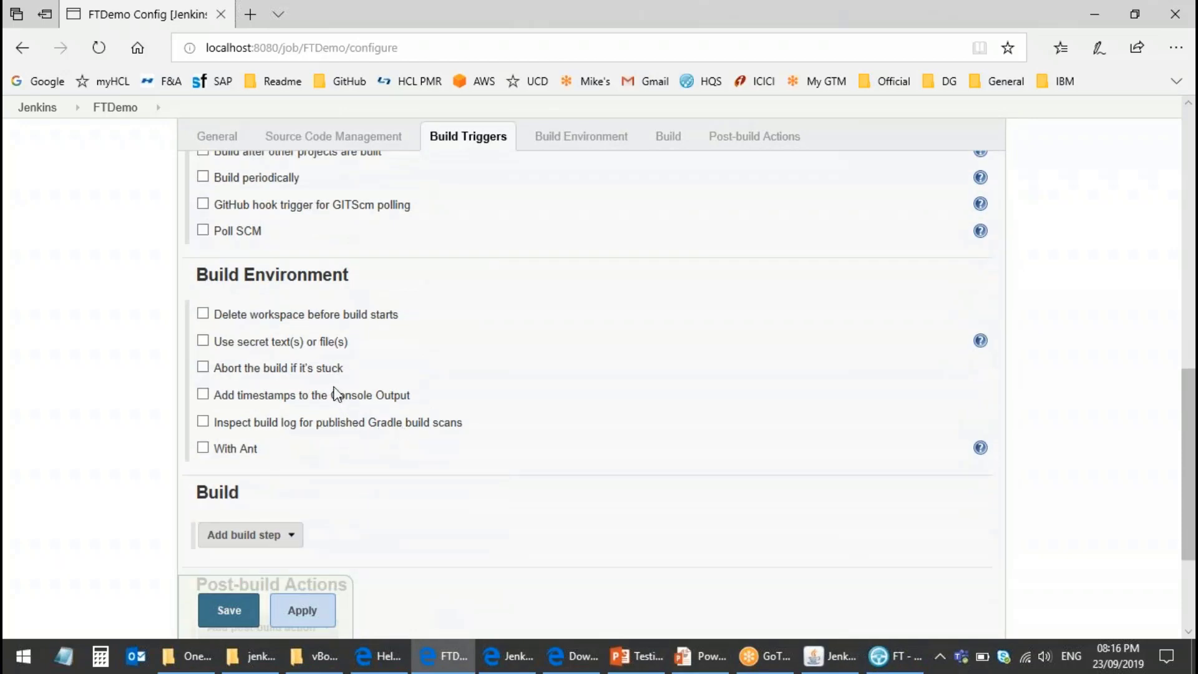
{"action": "scroll", "coordinate": [333, 393], "scroll_direction": "down", "scroll_amount": 2}
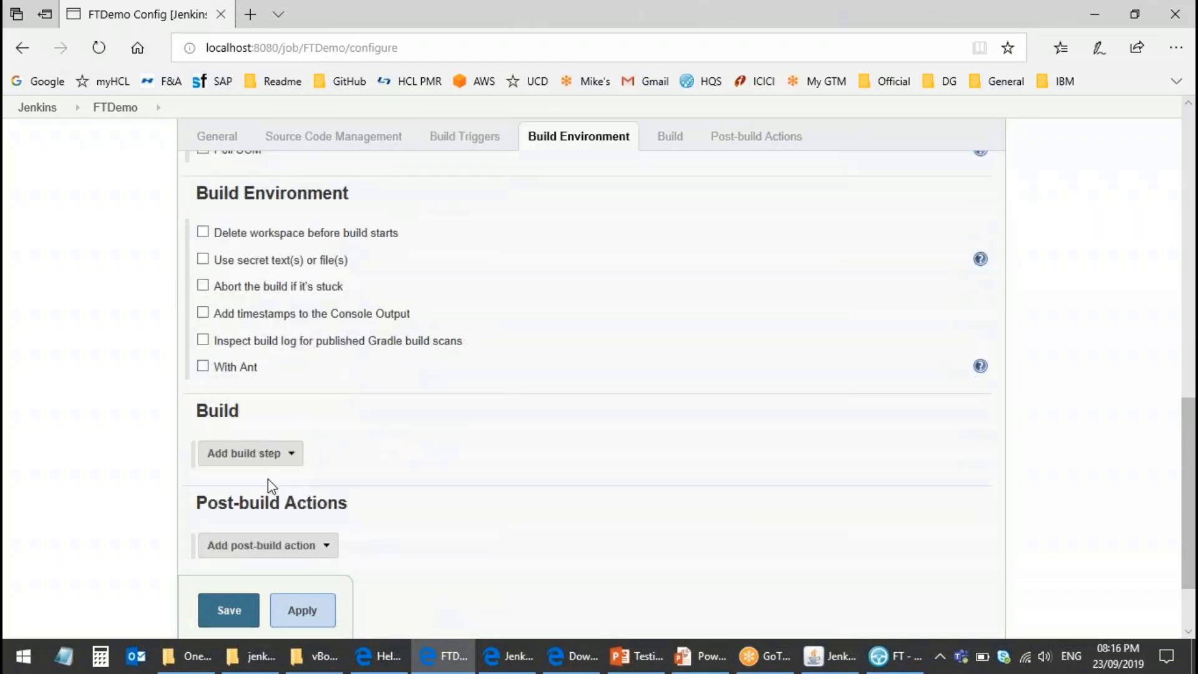
{"action": "left_click", "coordinate": [298, 463]}
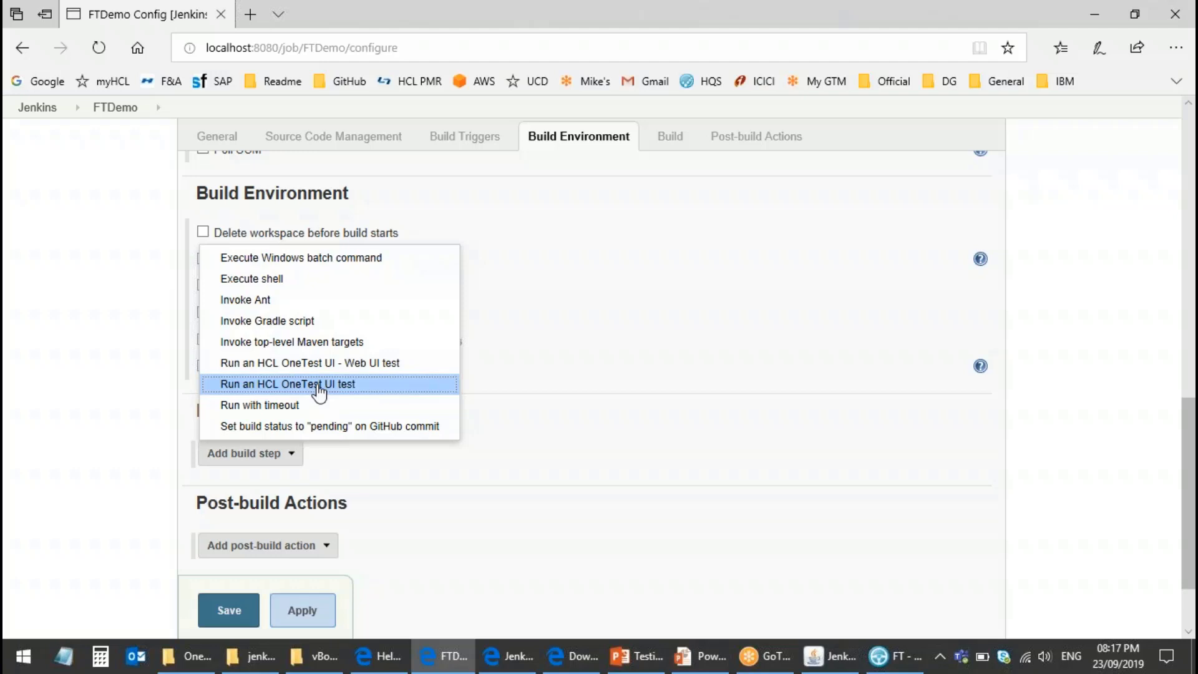
Step: Add a 'Run an HCL OneTest UI test' build step named FTDemo, then show the vBooking_FT folder
{"action": "left_click", "coordinate": [319, 385]}
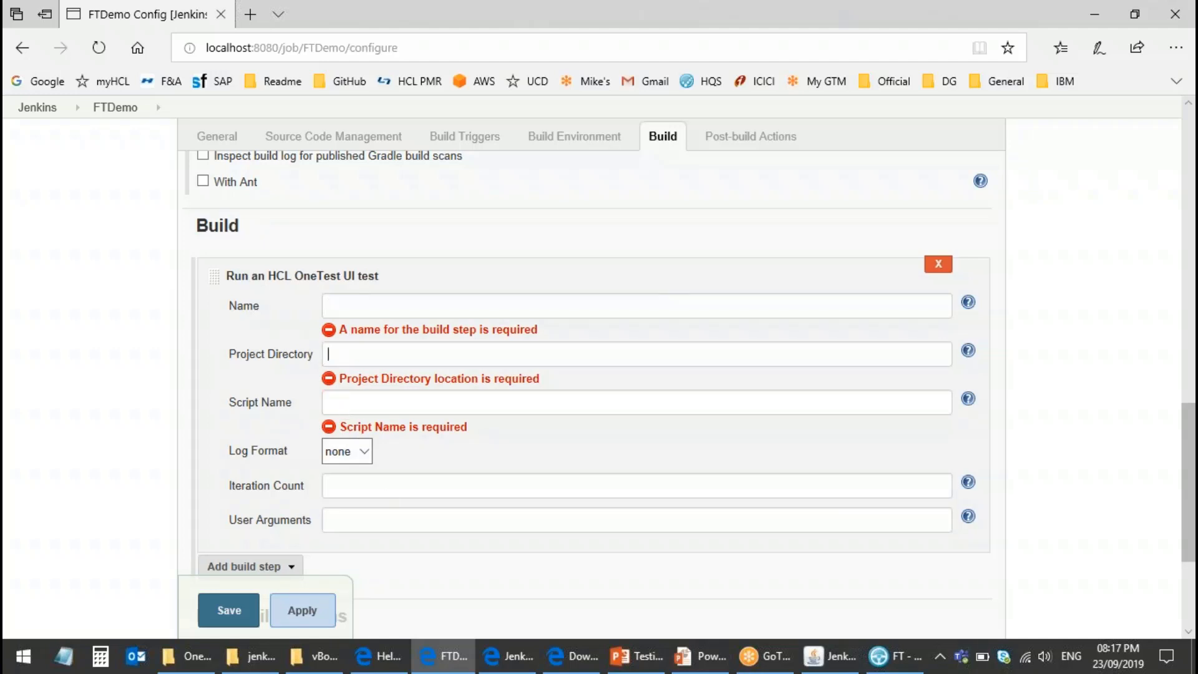
{"action": "scroll", "coordinate": [392, 476], "scroll_direction": "down", "scroll_amount": 1}
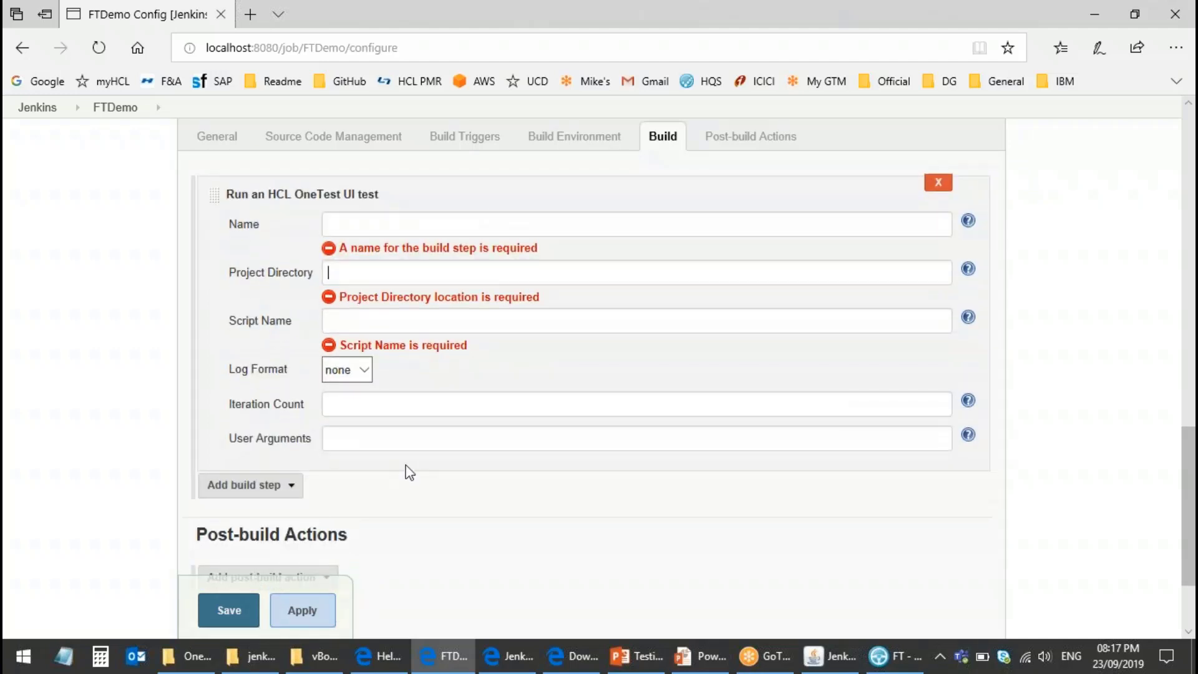
{"action": "left_click", "coordinate": [390, 225]}
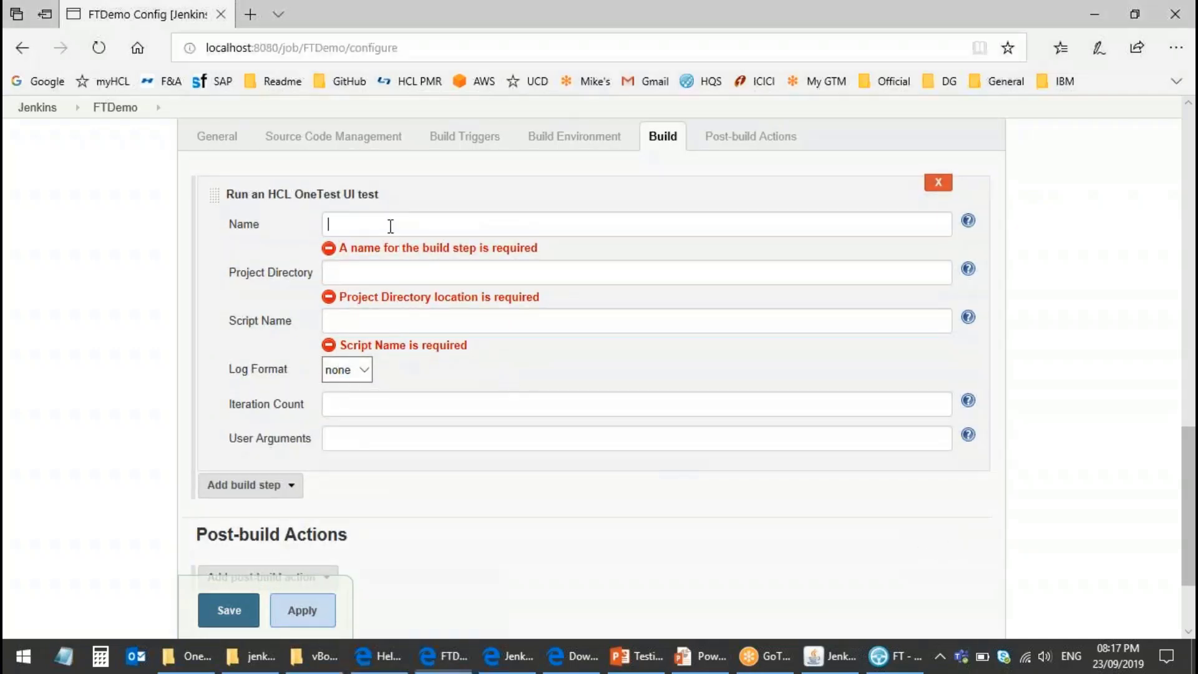
{"action": "type", "text": "FTDemo"}
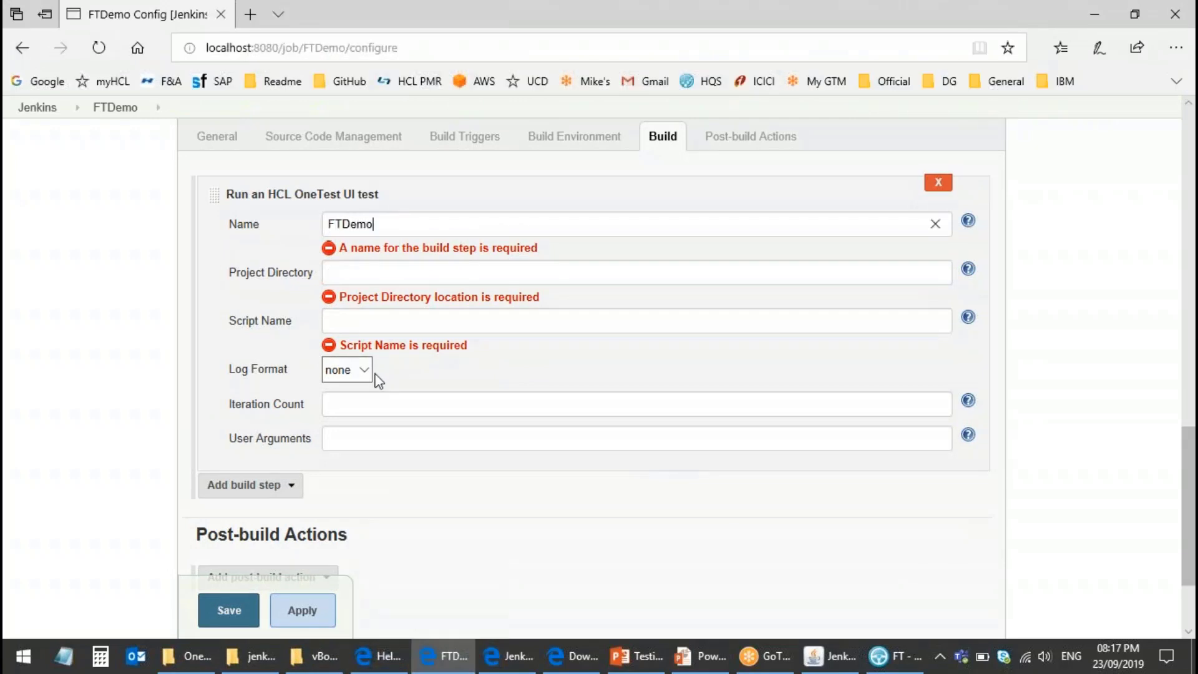
{"action": "type", "text": "S"}
{"action": "left_click", "coordinate": [364, 268]}
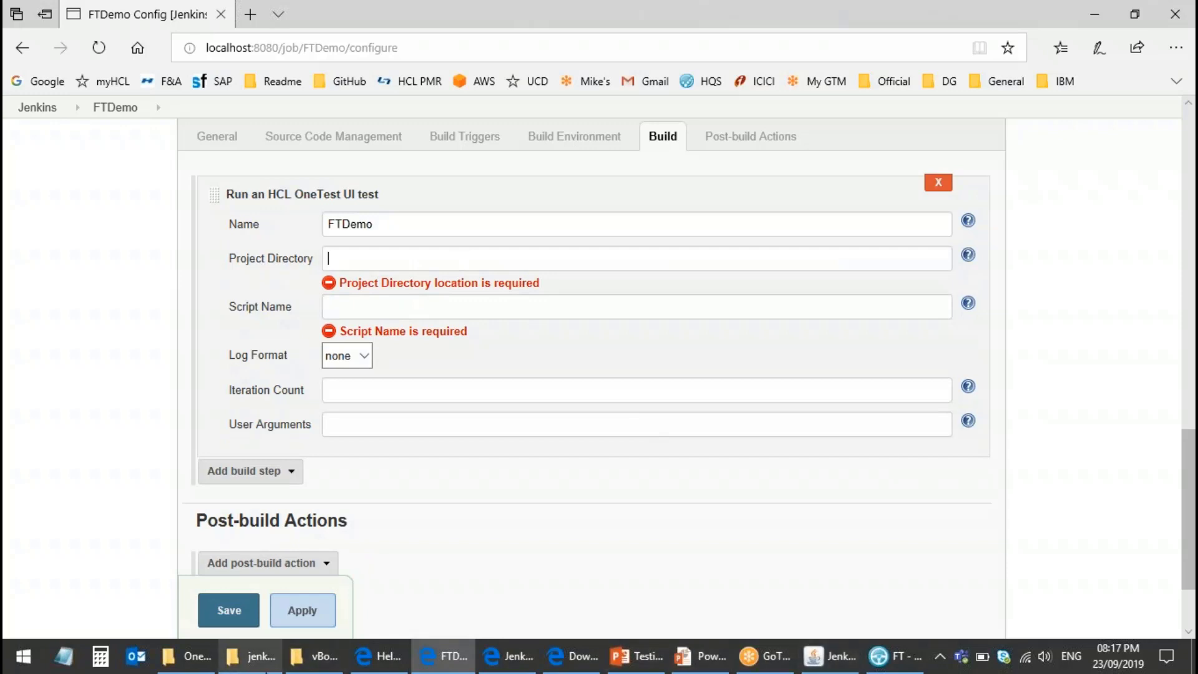
{"action": "left_click", "coordinate": [319, 666]}
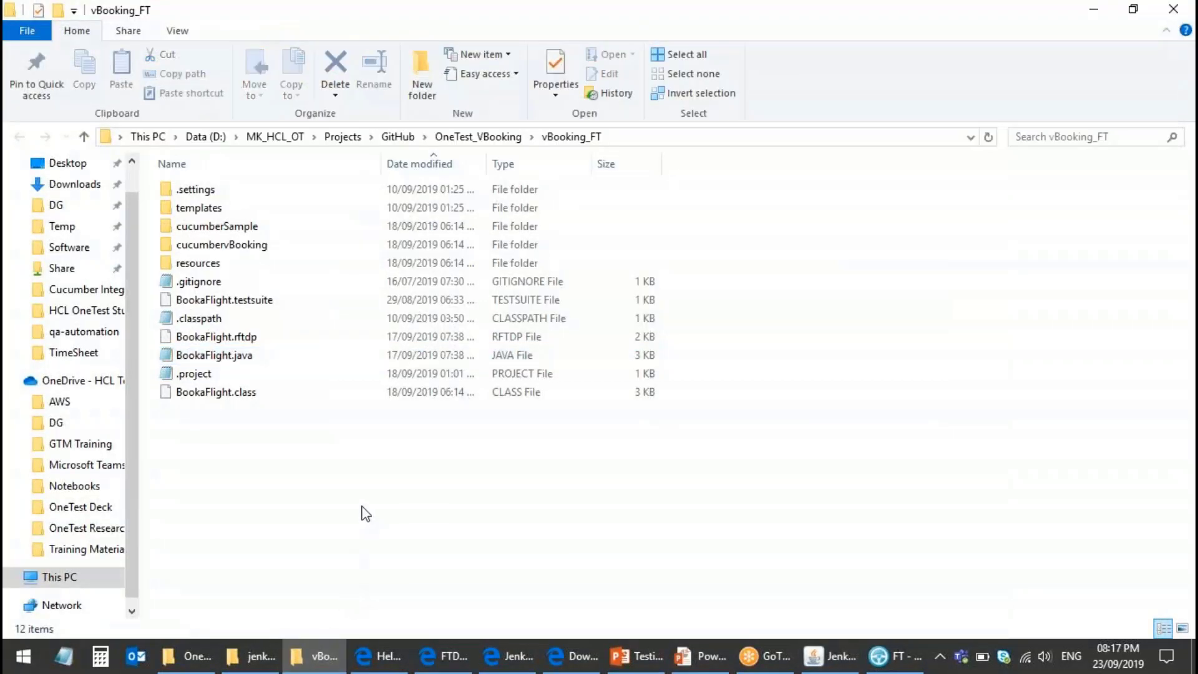
Step: Copy the path D:\MK_HCL_OT\Projects\GitHub\OneTest_VBooking\vBooking_FT and return to the browser
{"action": "left_click", "coordinate": [624, 137]}
{"action": "key", "text": "ctrl+c"}
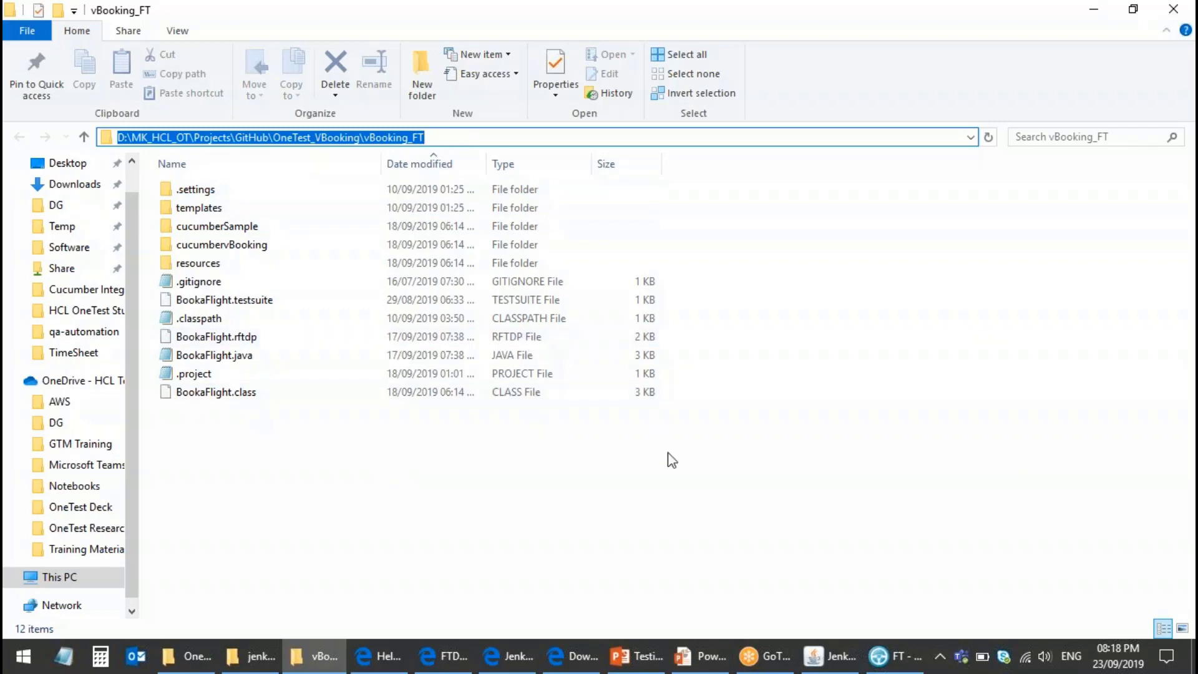
{"action": "left_click", "coordinate": [513, 658]}
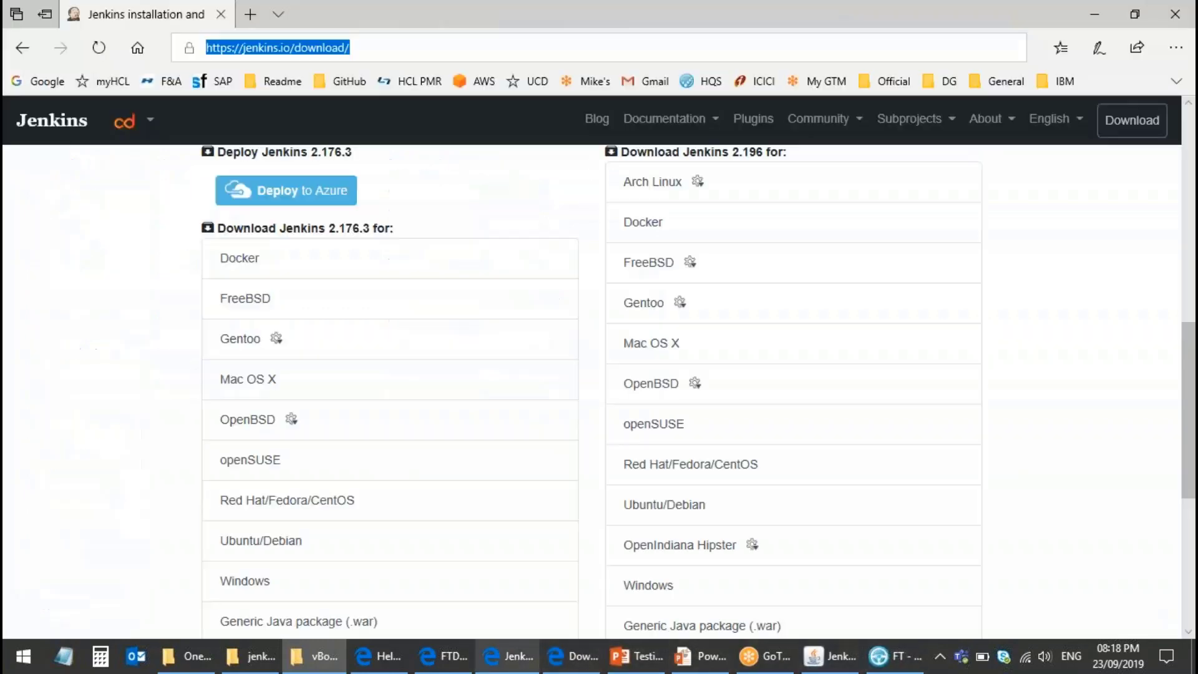
Step: Set the OneTest UI step's project directory to the vBooking_FT path, script BookaFlight, log format xml
{"action": "left_click", "coordinate": [443, 656]}
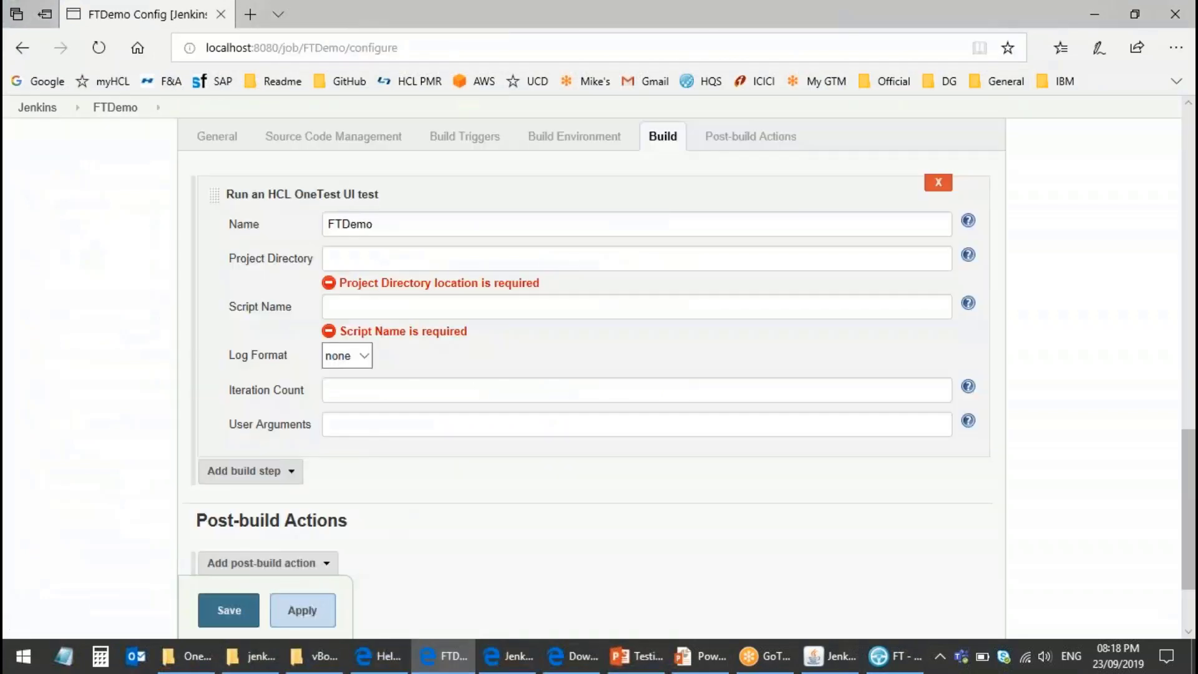
{"action": "key", "text": "ctrl+v"}
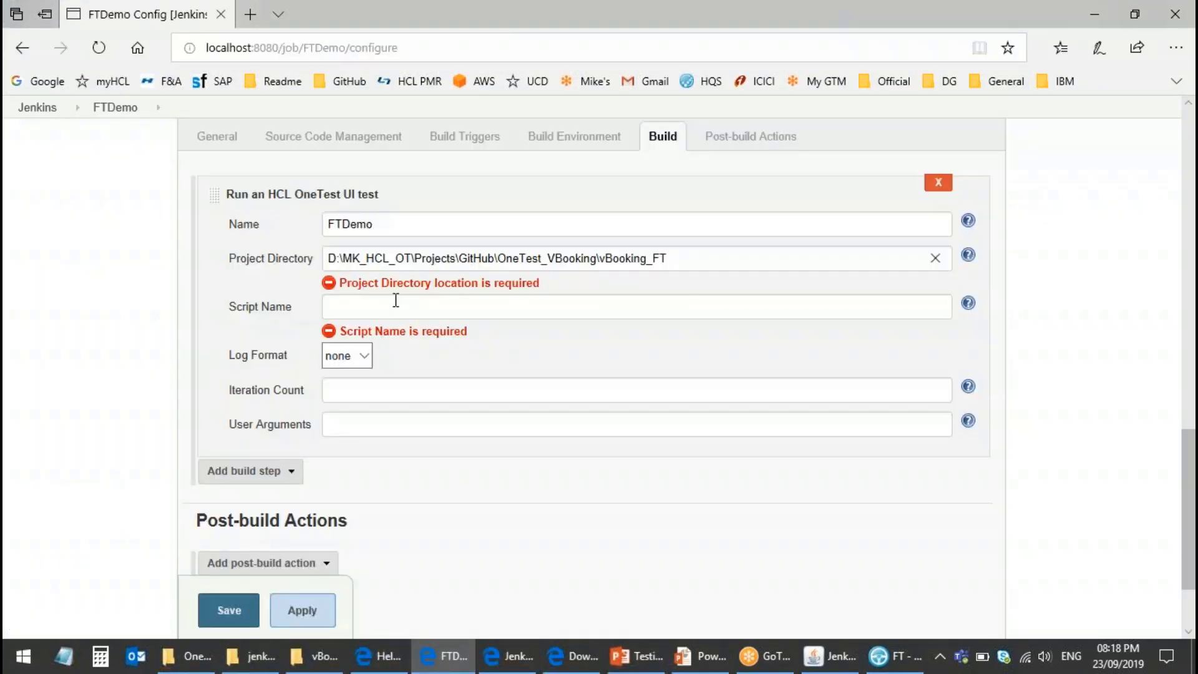
{"action": "left_click", "coordinate": [395, 302]}
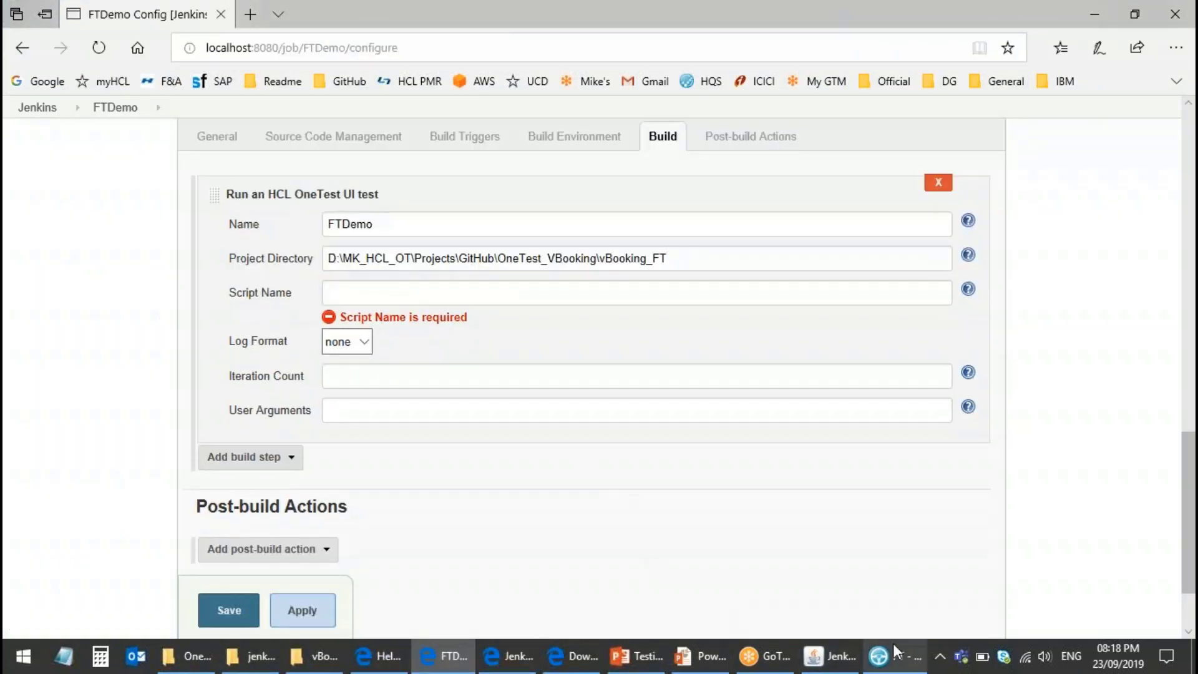
{"action": "left_click", "coordinate": [351, 297]}
{"action": "type", "text": "BookaFlight"}
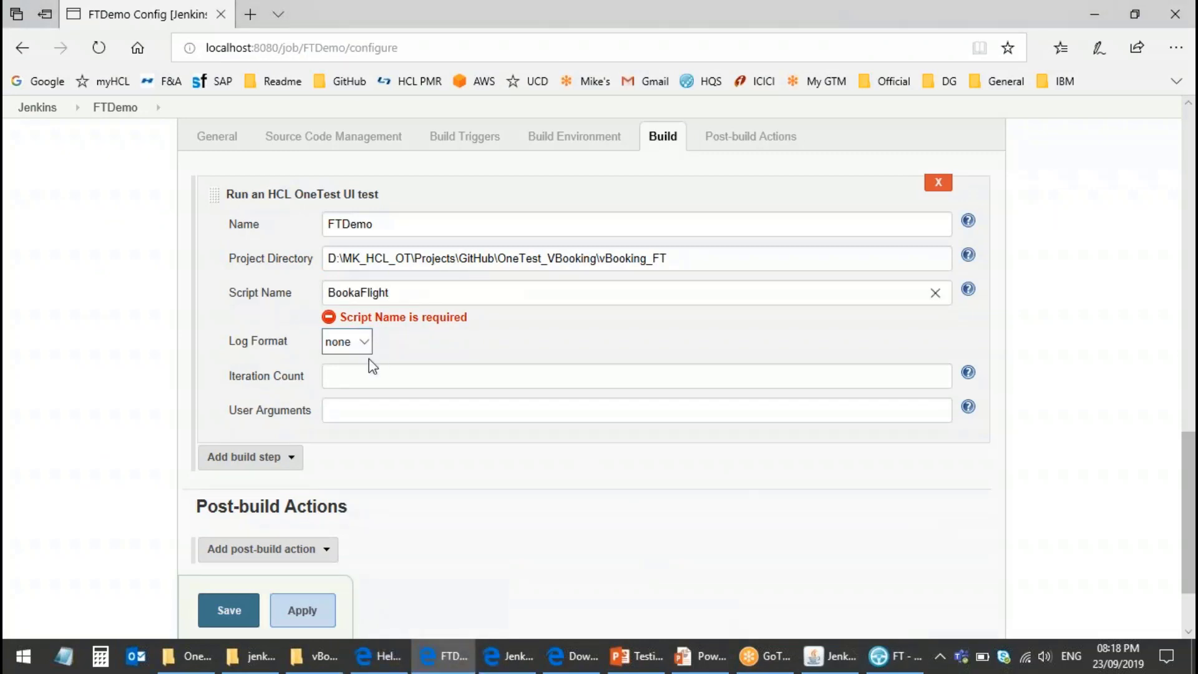
{"action": "left_click", "coordinate": [361, 342]}
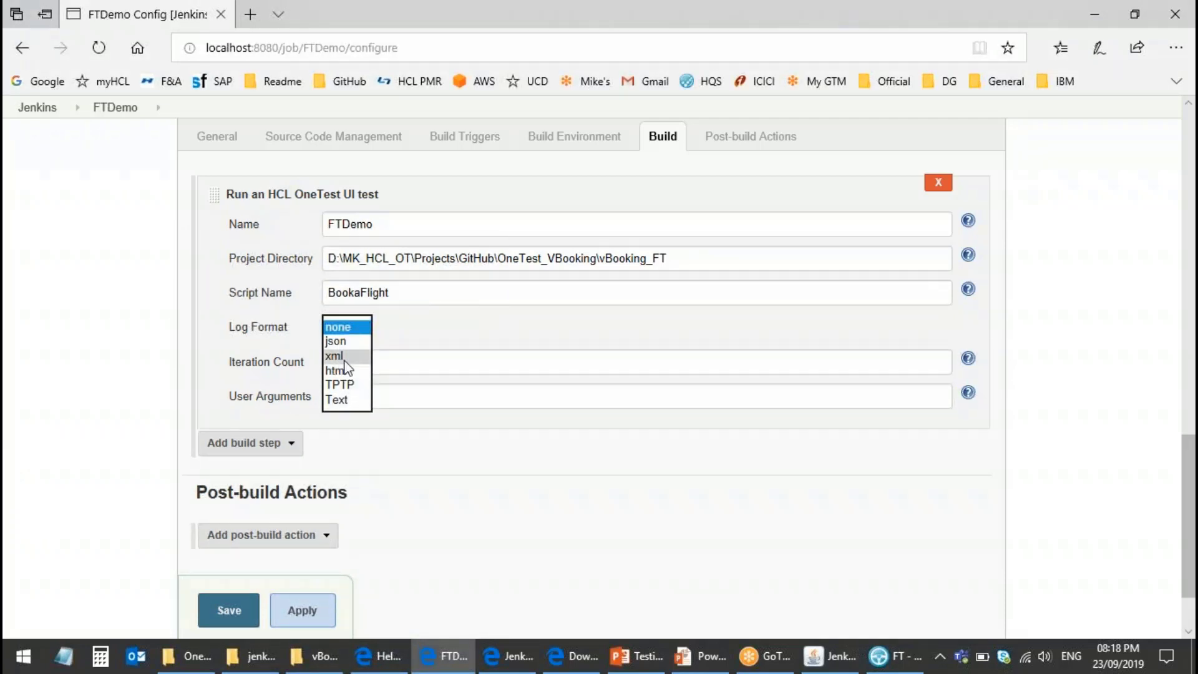
{"action": "left_click", "coordinate": [344, 360]}
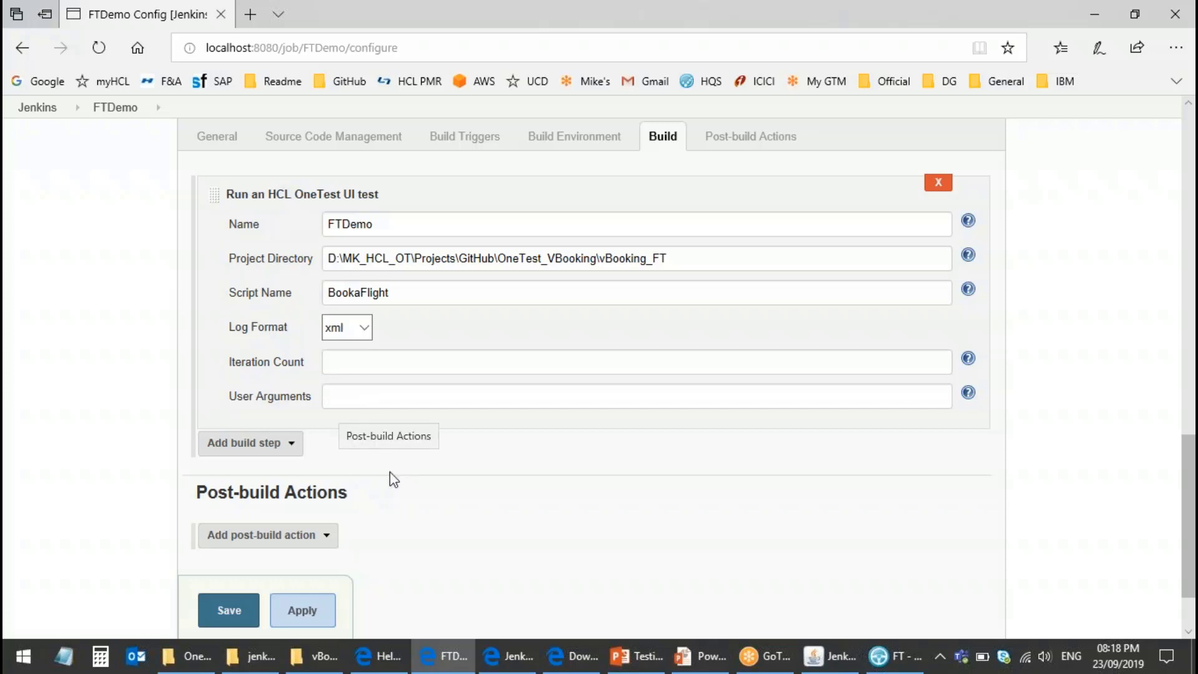
Step: Review the FTDemo configuration and save it
{"action": "scroll", "coordinate": [393, 479], "scroll_direction": "up", "scroll_amount": 1}
{"action": "scroll", "coordinate": [374, 461], "scroll_direction": "down", "scroll_amount": 3}
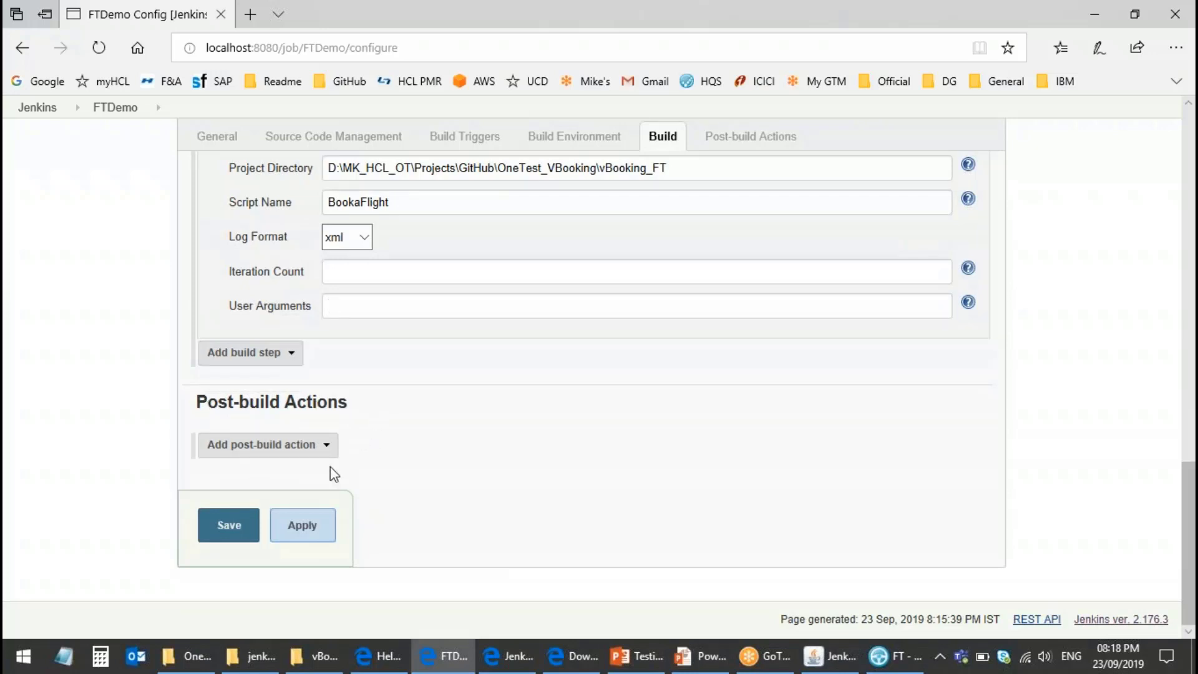
{"action": "scroll", "coordinate": [468, 462], "scroll_direction": "up", "scroll_amount": 2}
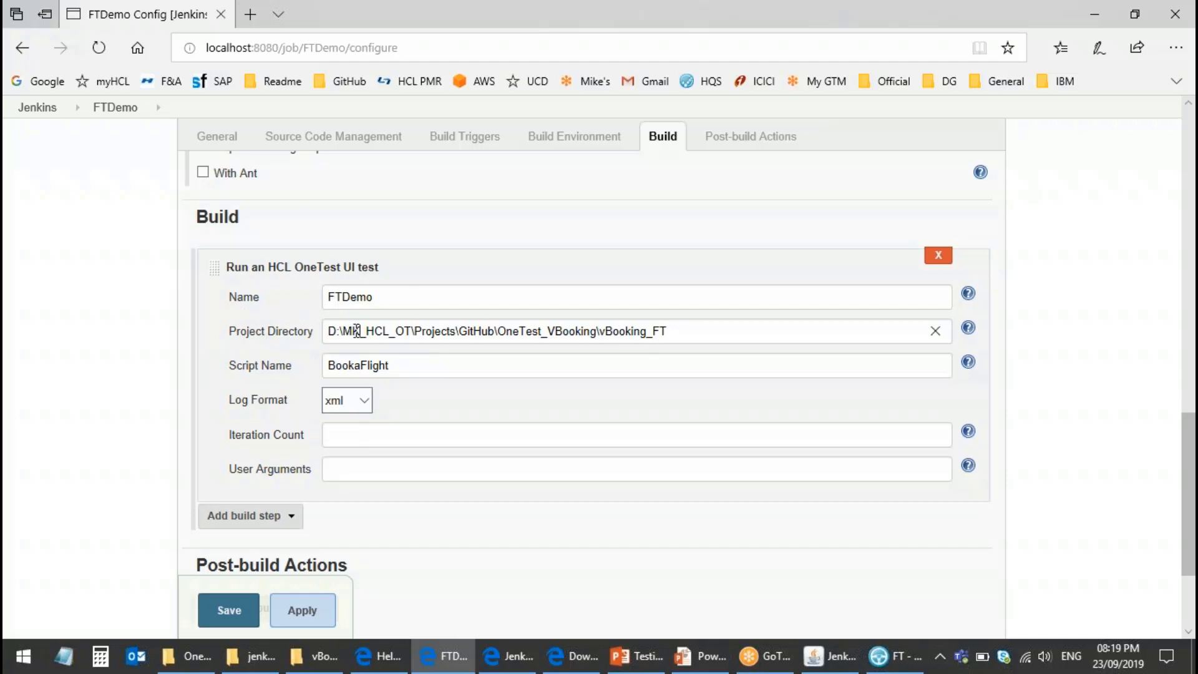
{"action": "scroll", "coordinate": [357, 330], "scroll_direction": "down", "scroll_amount": 1}
{"action": "left_click", "coordinate": [228, 608]}
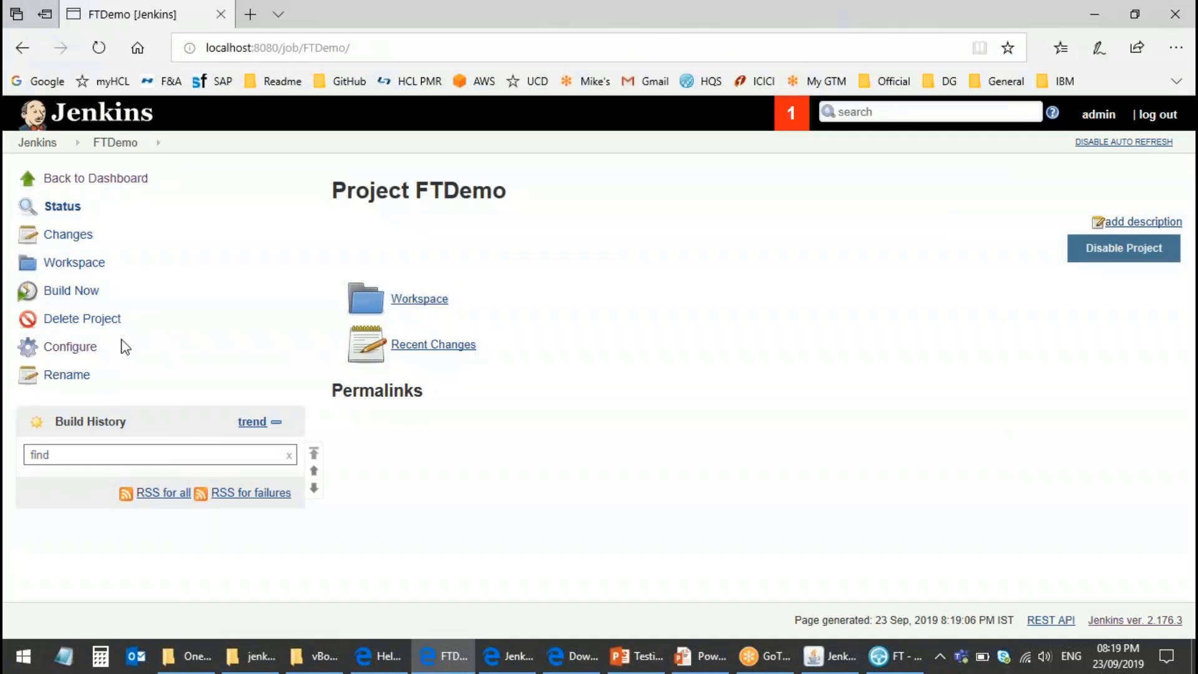
Step: Reopen FTDemo's configuration and browse the build step types without adding one
{"action": "left_click", "coordinate": [107, 347]}
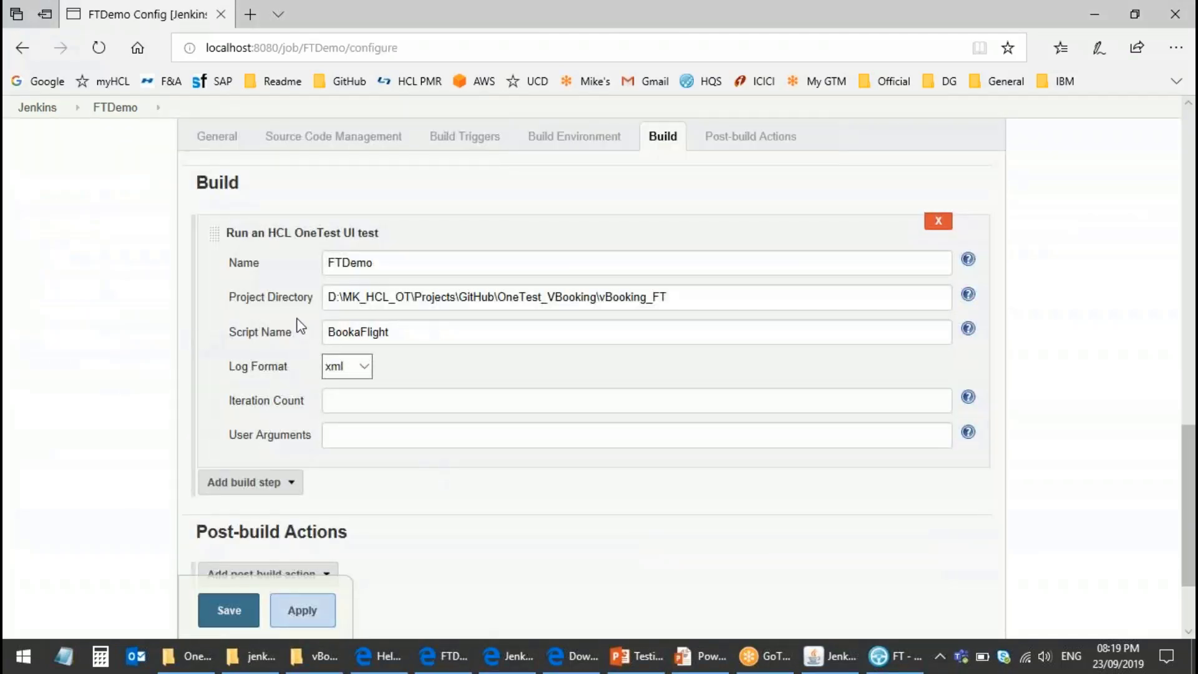
{"action": "left_click", "coordinate": [266, 493]}
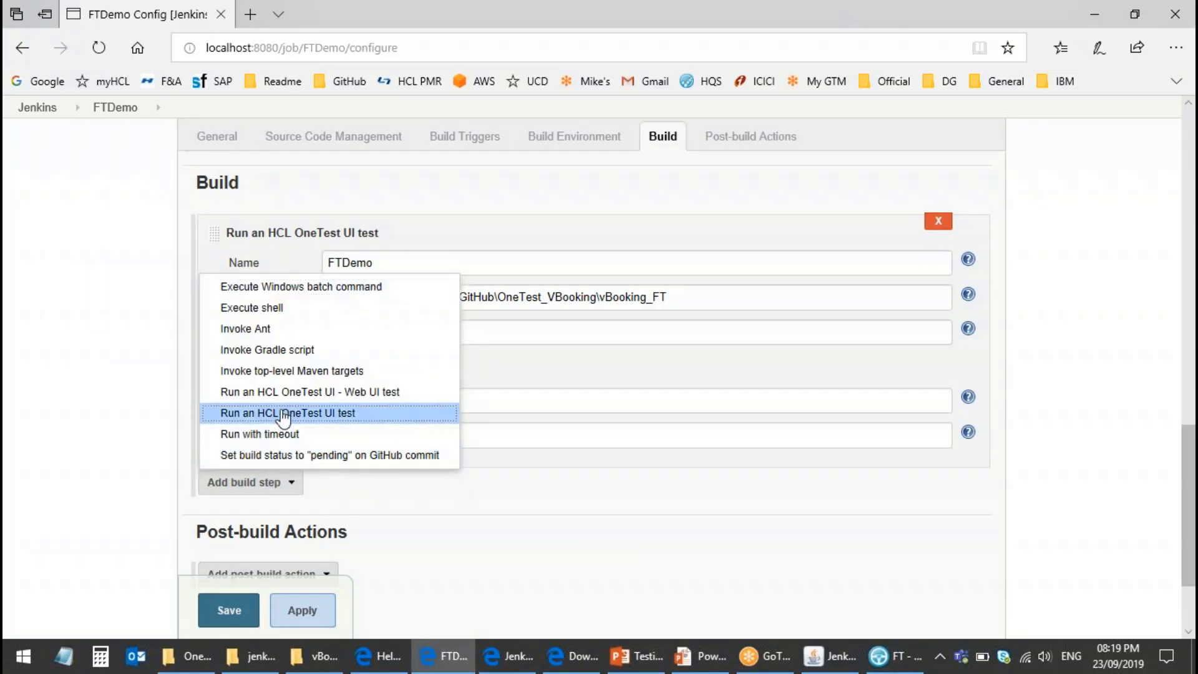
{"action": "left_click", "coordinate": [575, 492]}
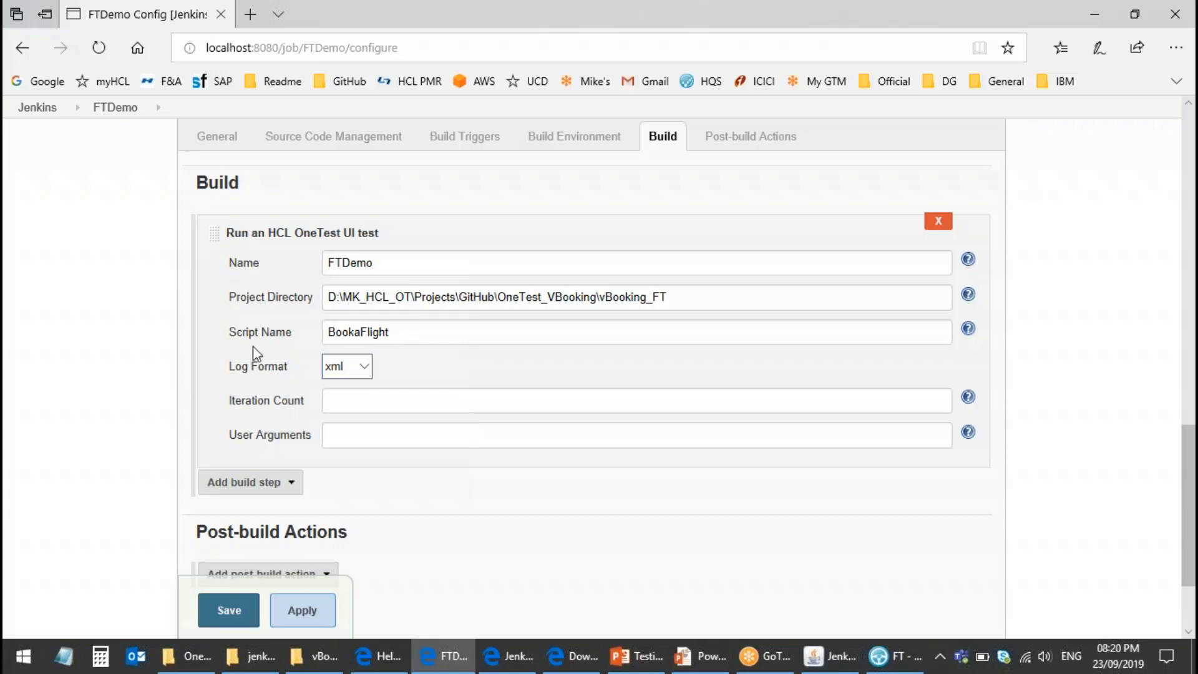
Step: Save FTDemo, trigger a new build, and show the console output of build #2
{"action": "left_click", "coordinate": [229, 609]}
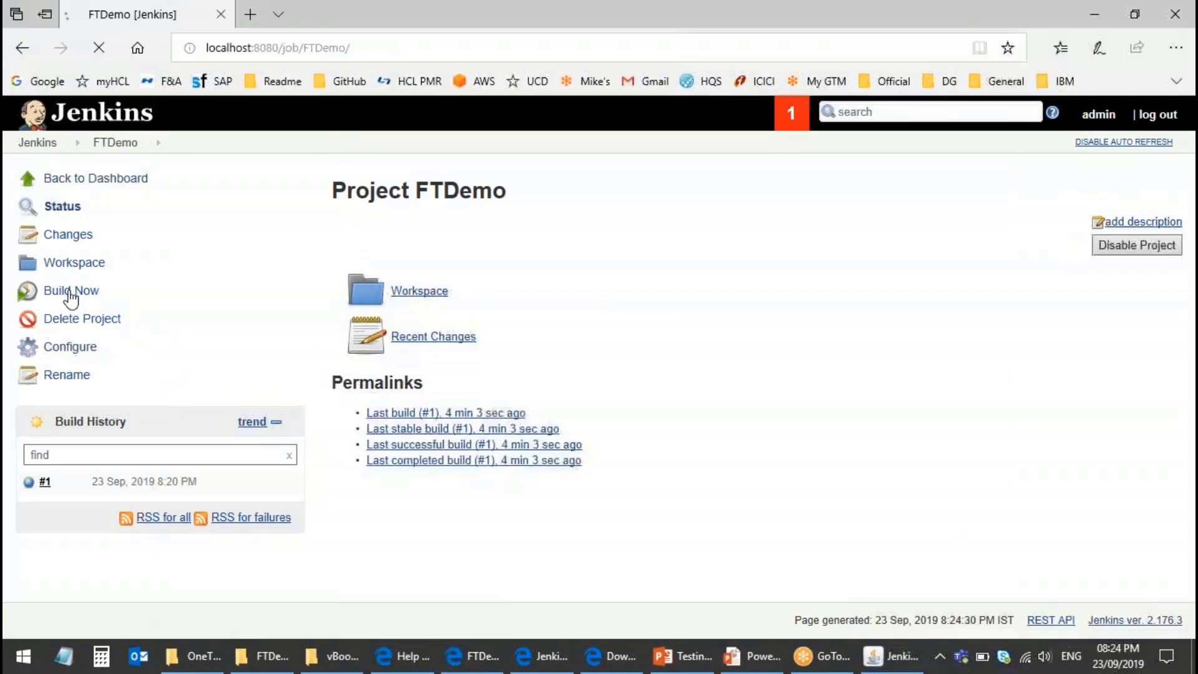
{"action": "left_click", "coordinate": [70, 292]}
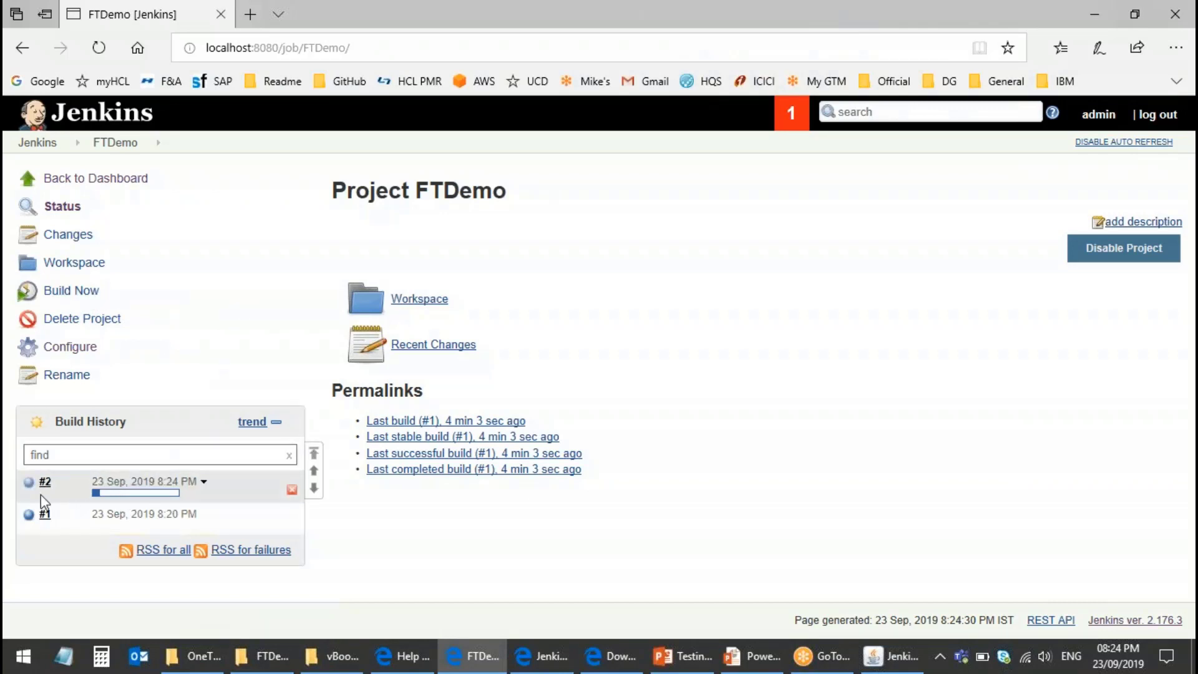
{"action": "left_click", "coordinate": [204, 482]}
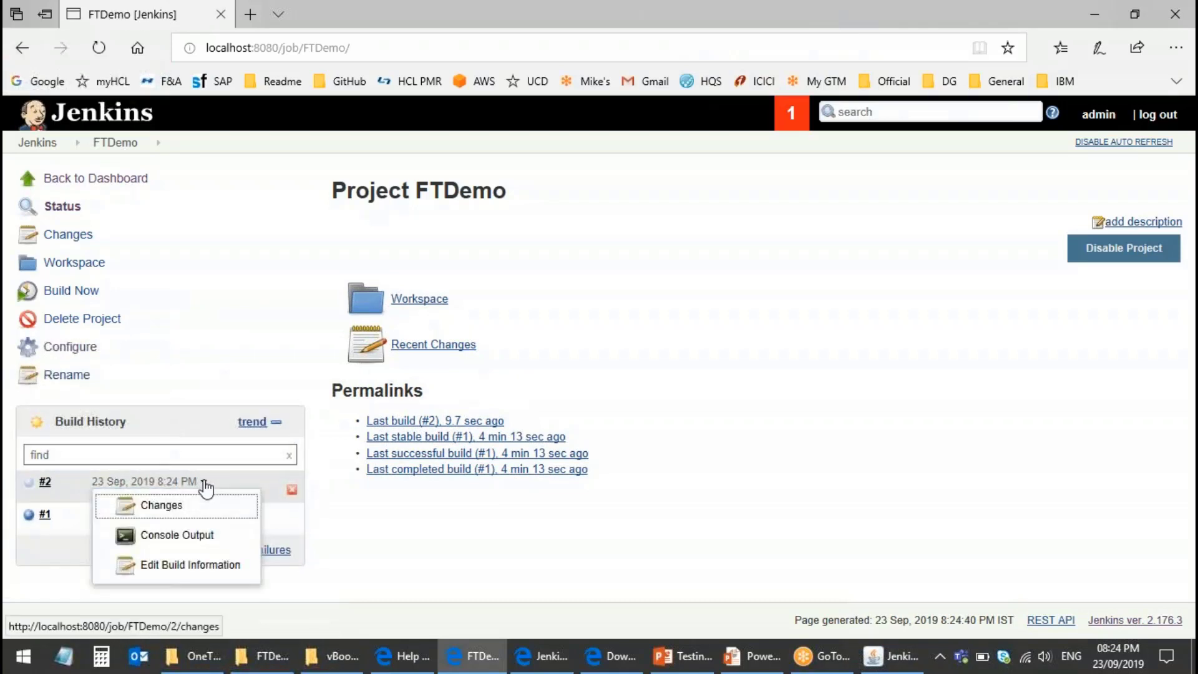
{"action": "left_click", "coordinate": [186, 538]}
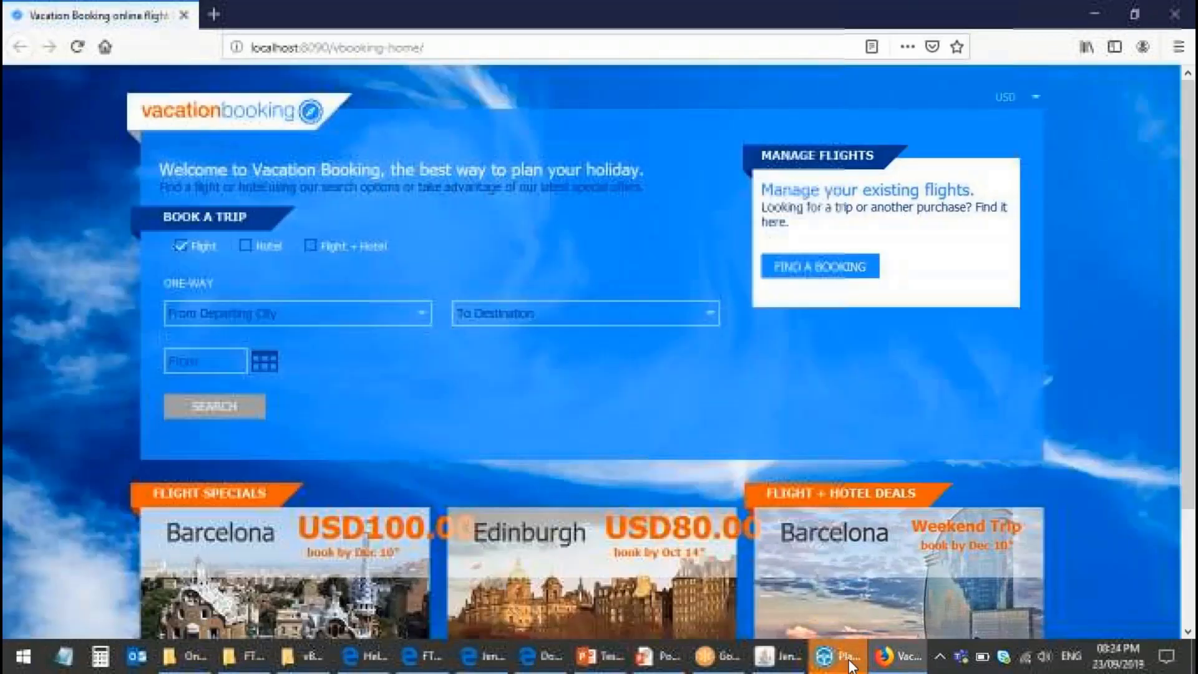
Step: Watch the OneTest playback book flight VB042 from STN to EDI in Vacation Booking
{"action": "left_click", "coordinate": [839, 657]}
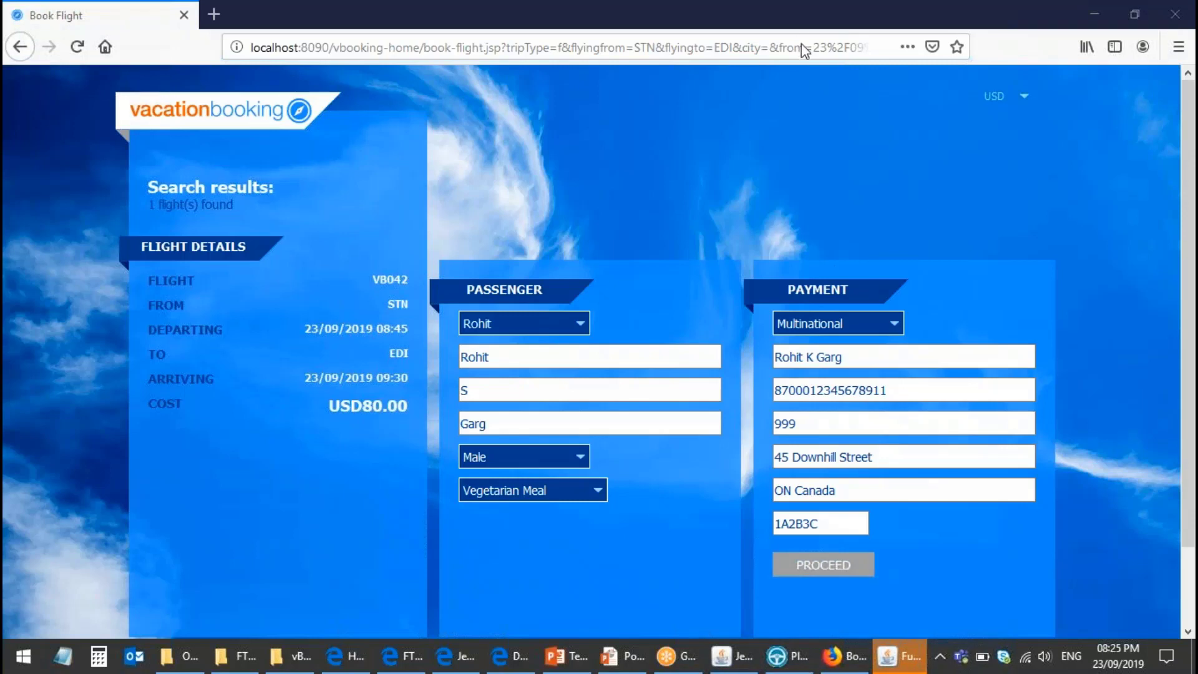
{"action": "left_click", "coordinate": [821, 574]}
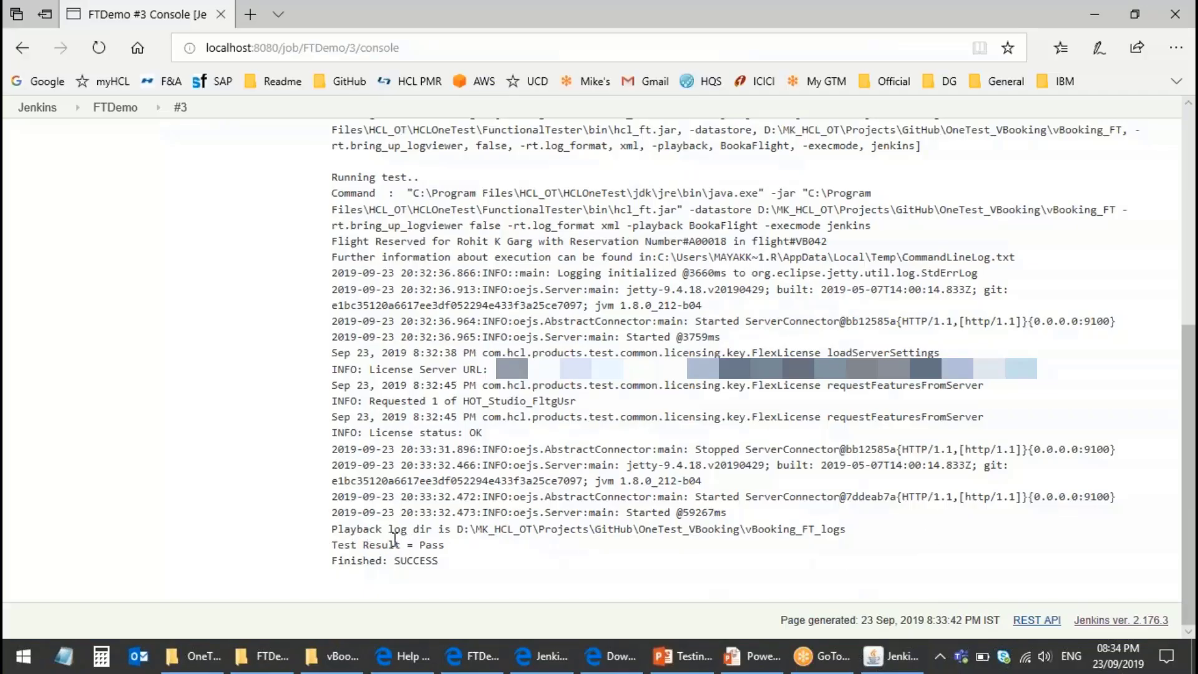
Step: Confirm FTDemo #3's console shows Test Result = Pass and Finished: SUCCESS, then return to the project
{"action": "left_click_drag", "start_coordinate": [331, 545], "coordinate": [454, 548]}
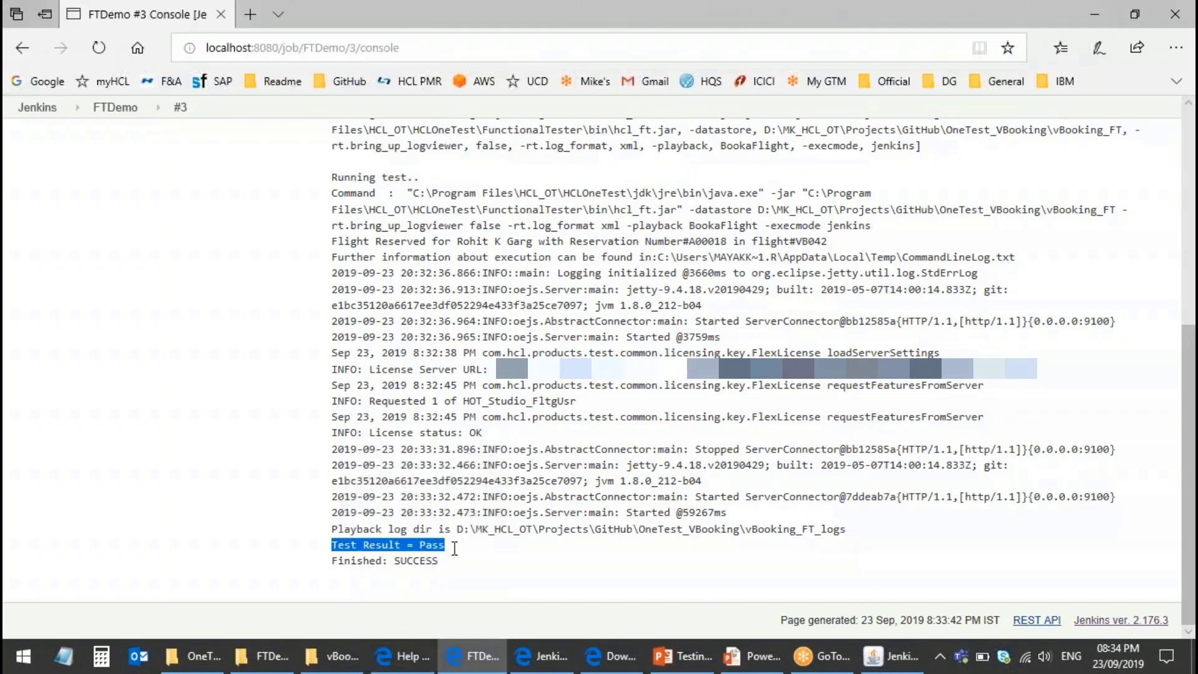
{"action": "left_click", "coordinate": [332, 563]}
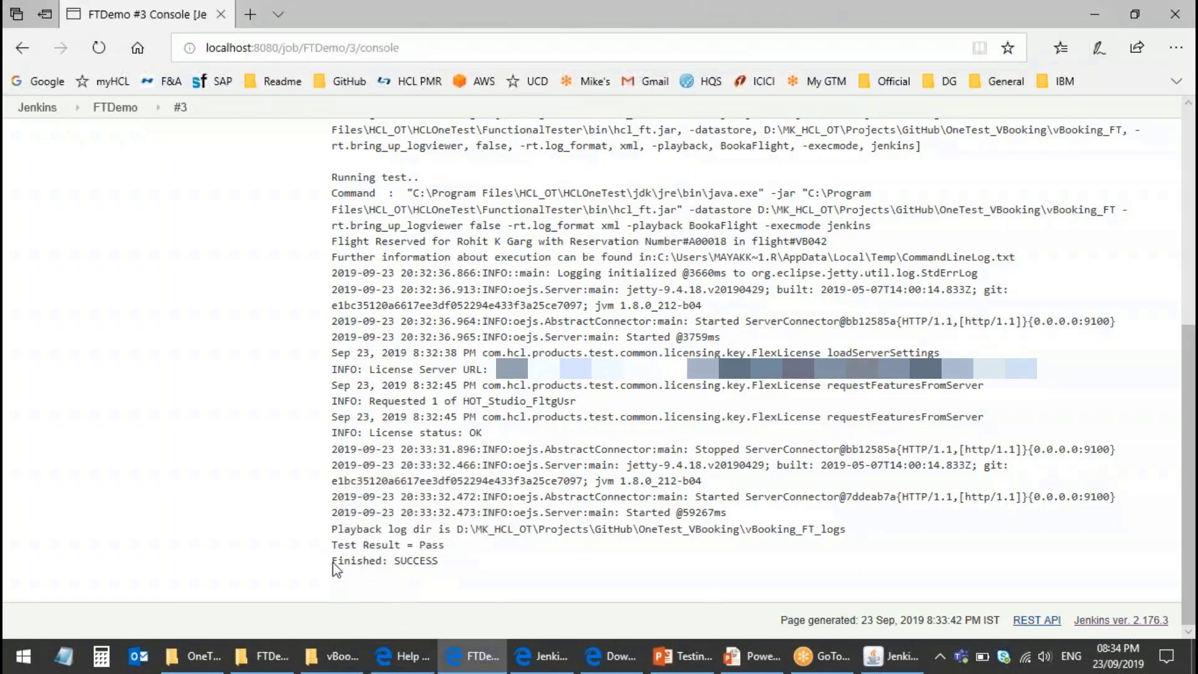
{"action": "left_click_drag", "start_coordinate": [332, 563], "coordinate": [445, 563]}
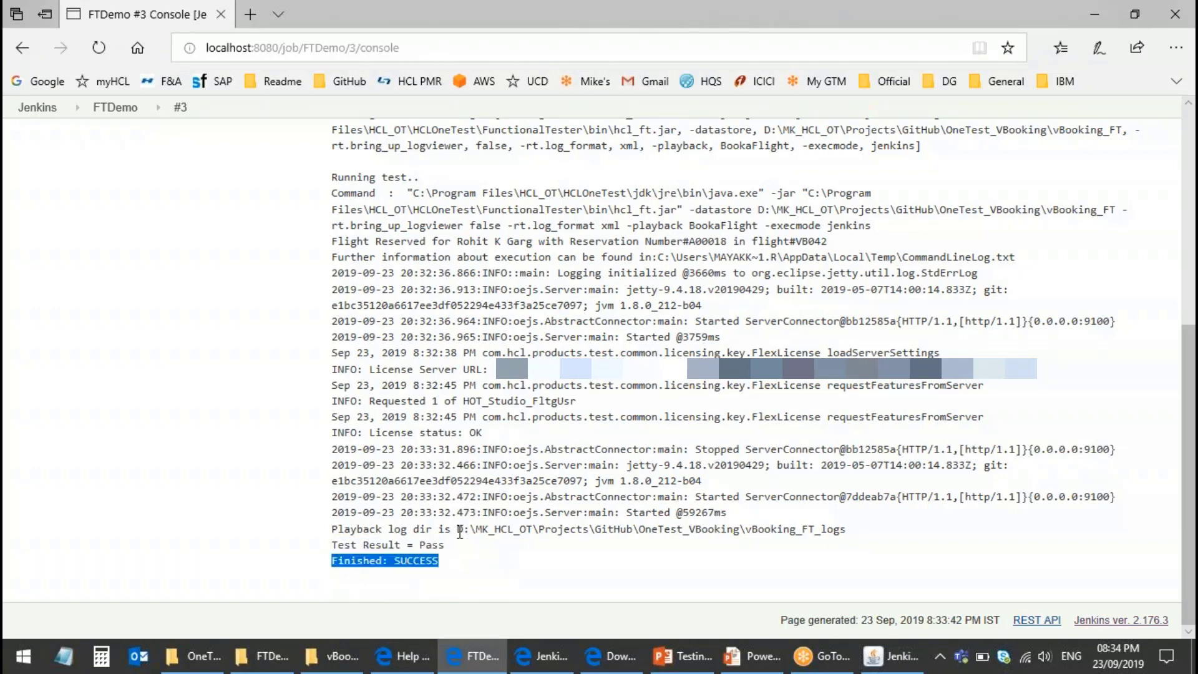
{"action": "left_click_drag", "start_coordinate": [459, 530], "coordinate": [847, 528]}
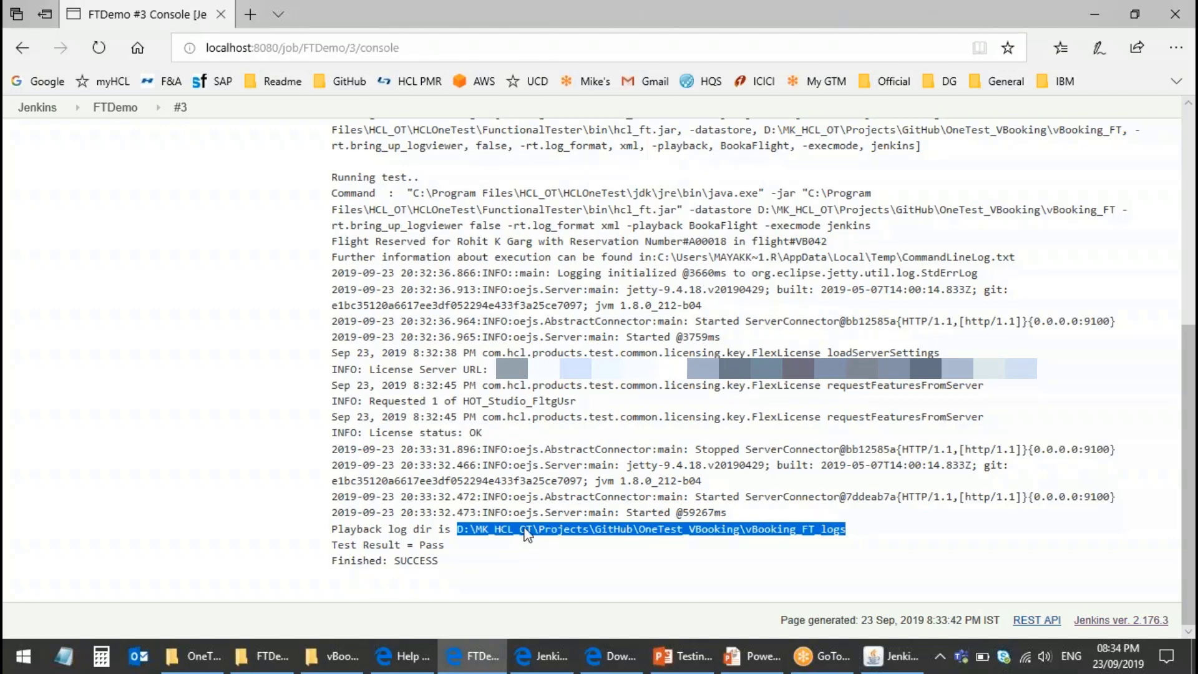
{"action": "scroll", "coordinate": [542, 541], "scroll_direction": "up", "scroll_amount": 4}
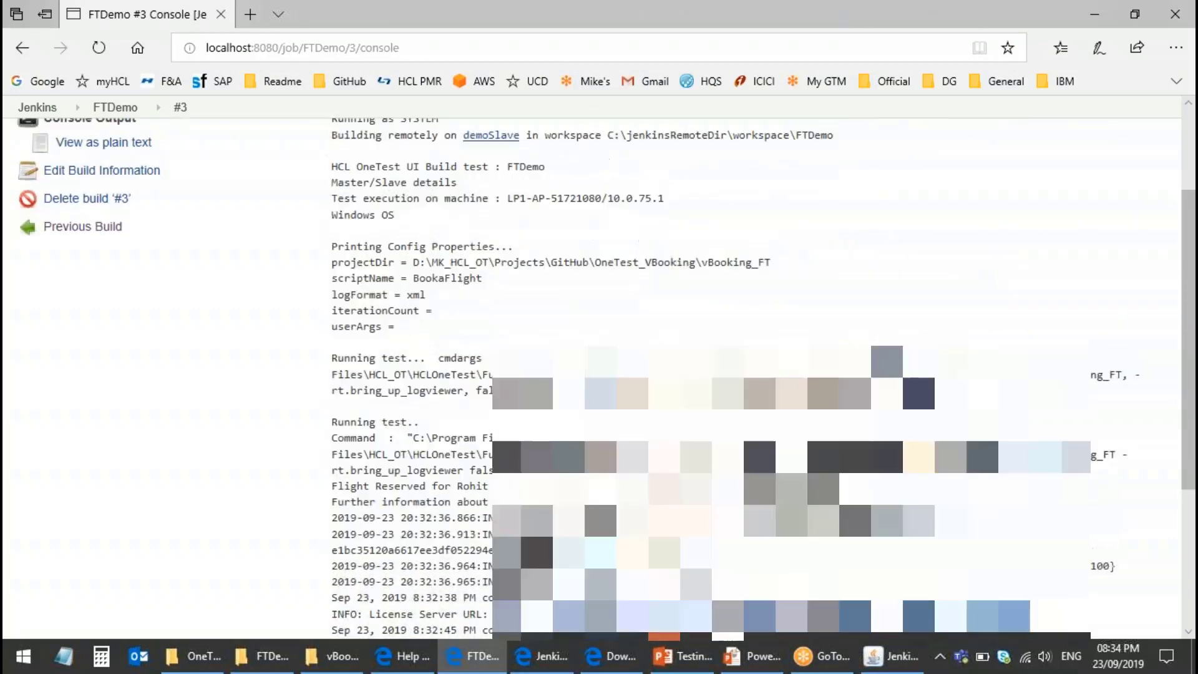
{"action": "scroll", "coordinate": [541, 540], "scroll_direction": "up", "scroll_amount": 3}
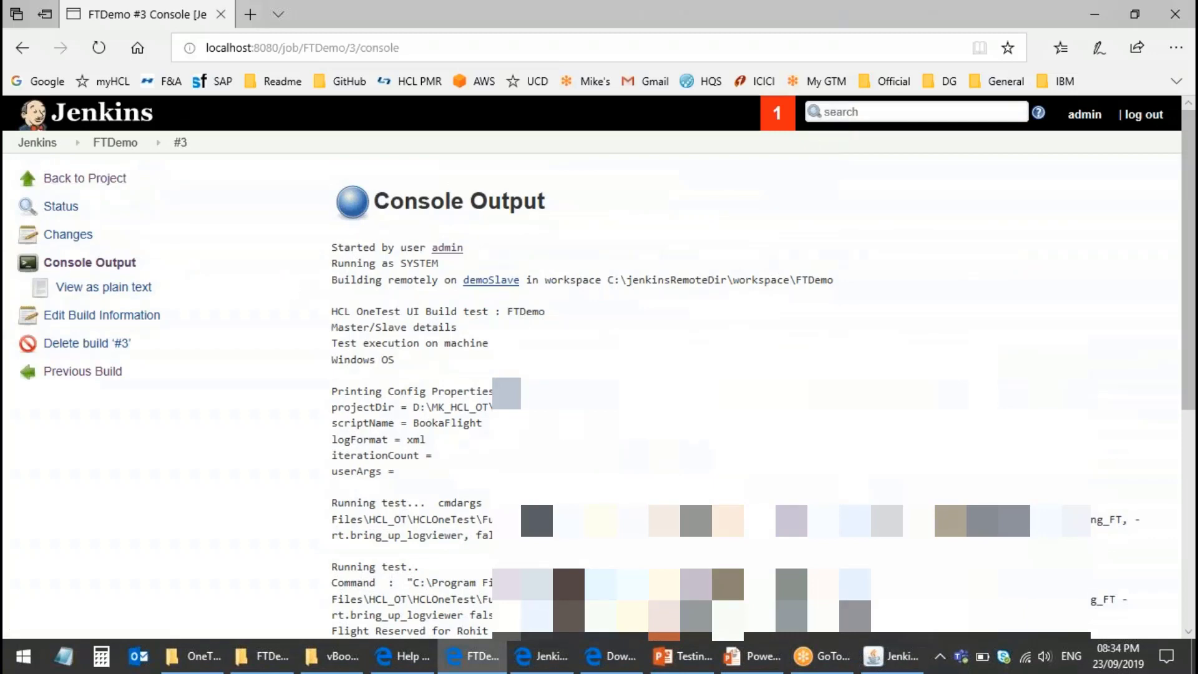
{"action": "scroll", "coordinate": [432, 413], "scroll_direction": "down", "scroll_amount": 5}
{"action": "scroll", "coordinate": [435, 440], "scroll_direction": "up", "scroll_amount": 5}
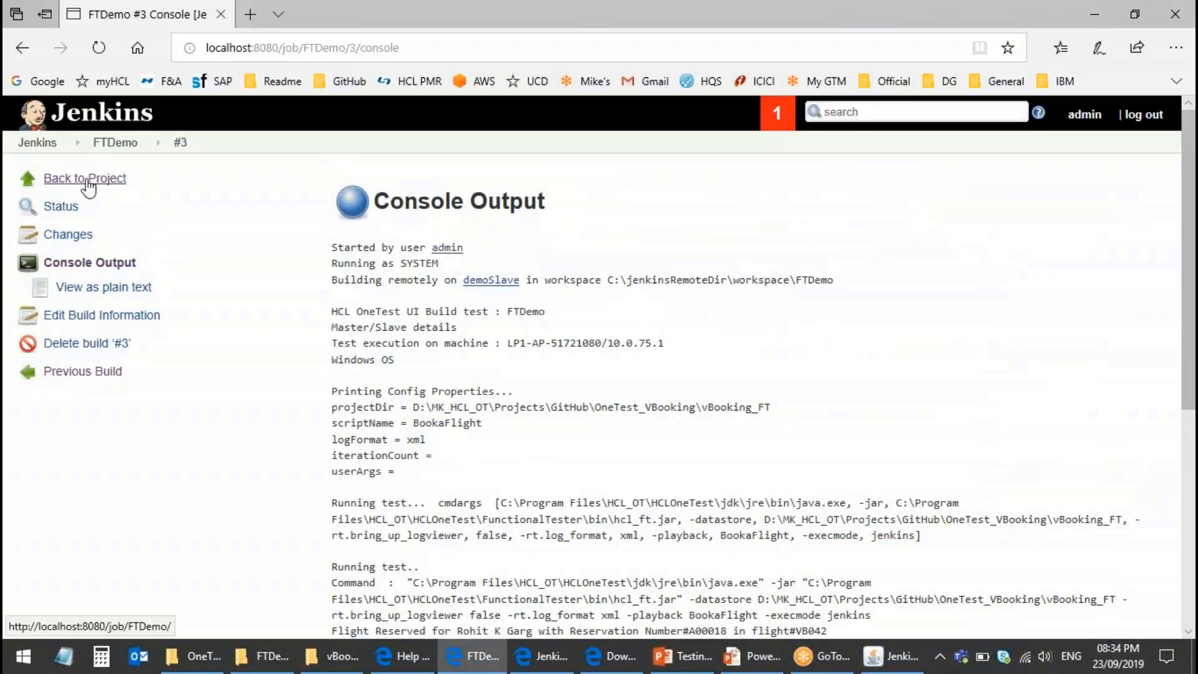
{"action": "left_click", "coordinate": [88, 179]}
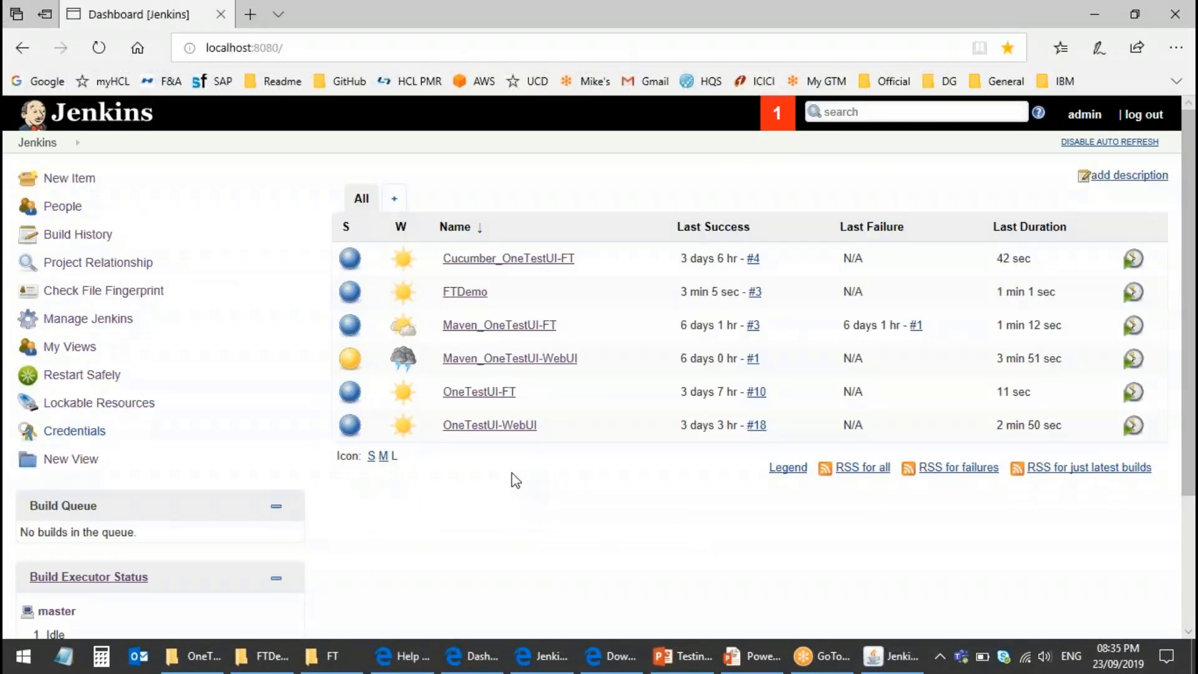
Step: Create a new freestyle project named webuiDemo
{"action": "left_click", "coordinate": [70, 179]}
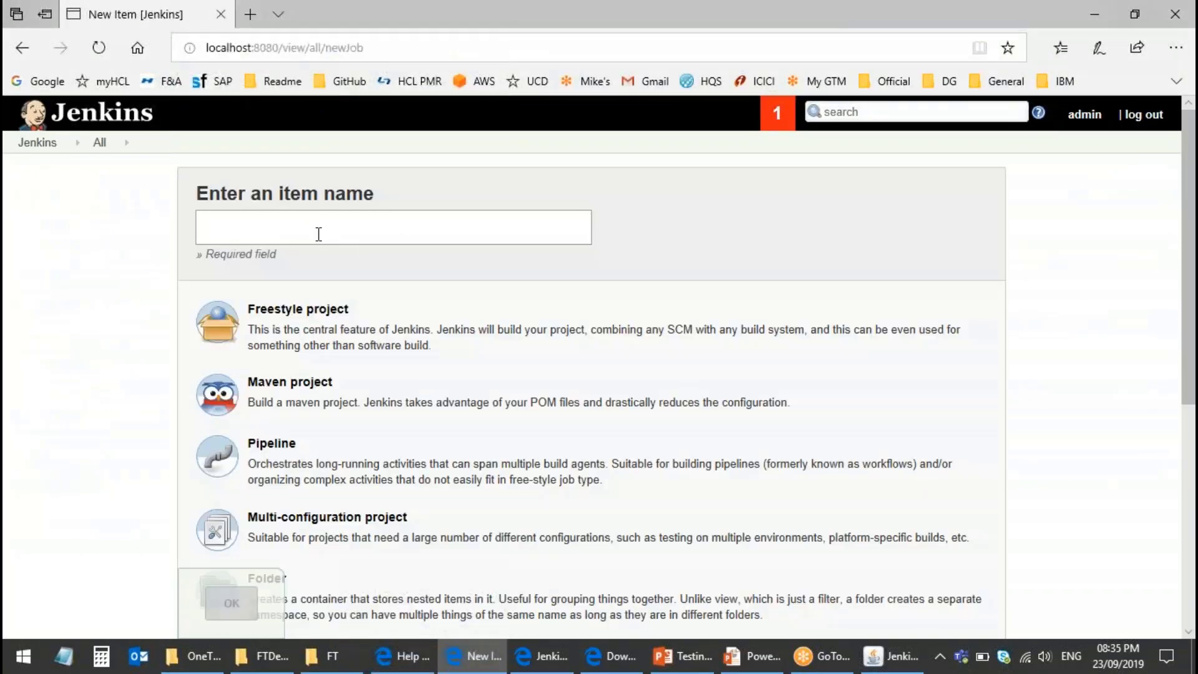
{"action": "type", "text": "webuiDemo"}
{"action": "left_click", "coordinate": [346, 348]}
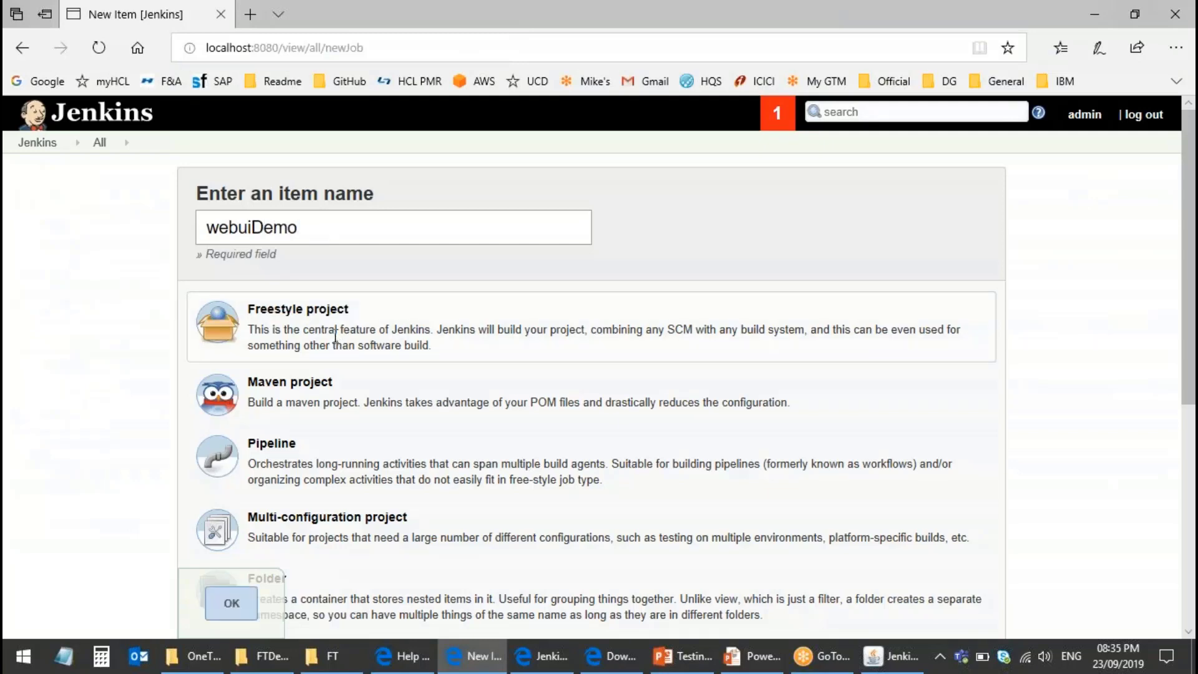
{"action": "scroll", "coordinate": [345, 333], "scroll_direction": "down", "scroll_amount": 1}
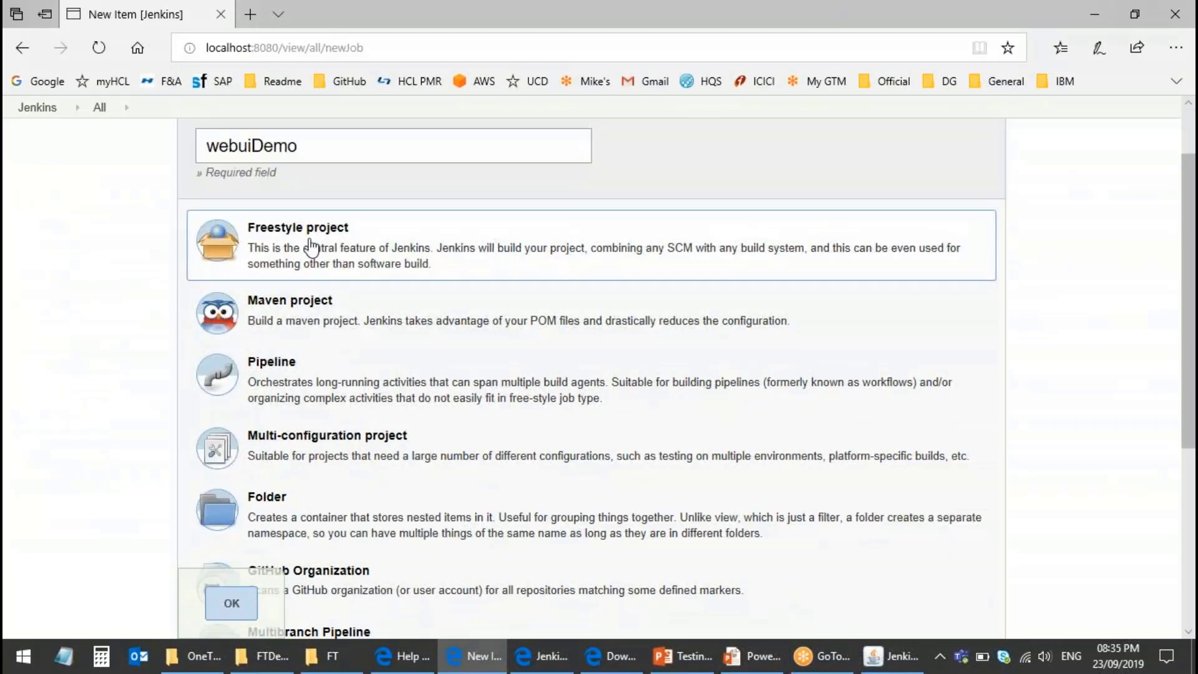
{"action": "left_click", "coordinate": [237, 614]}
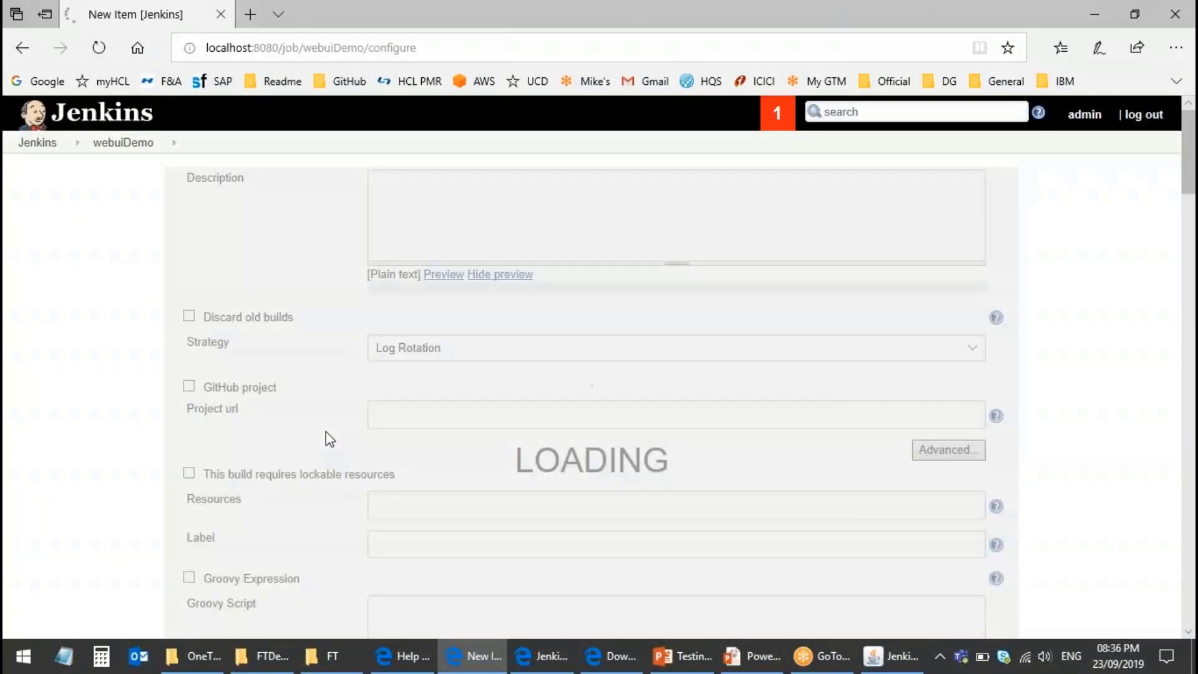
Step: Restrict webuiDemo to run only on agents matching the label expression demoSlave
{"action": "scroll", "coordinate": [293, 464], "scroll_direction": "down", "scroll_amount": 3}
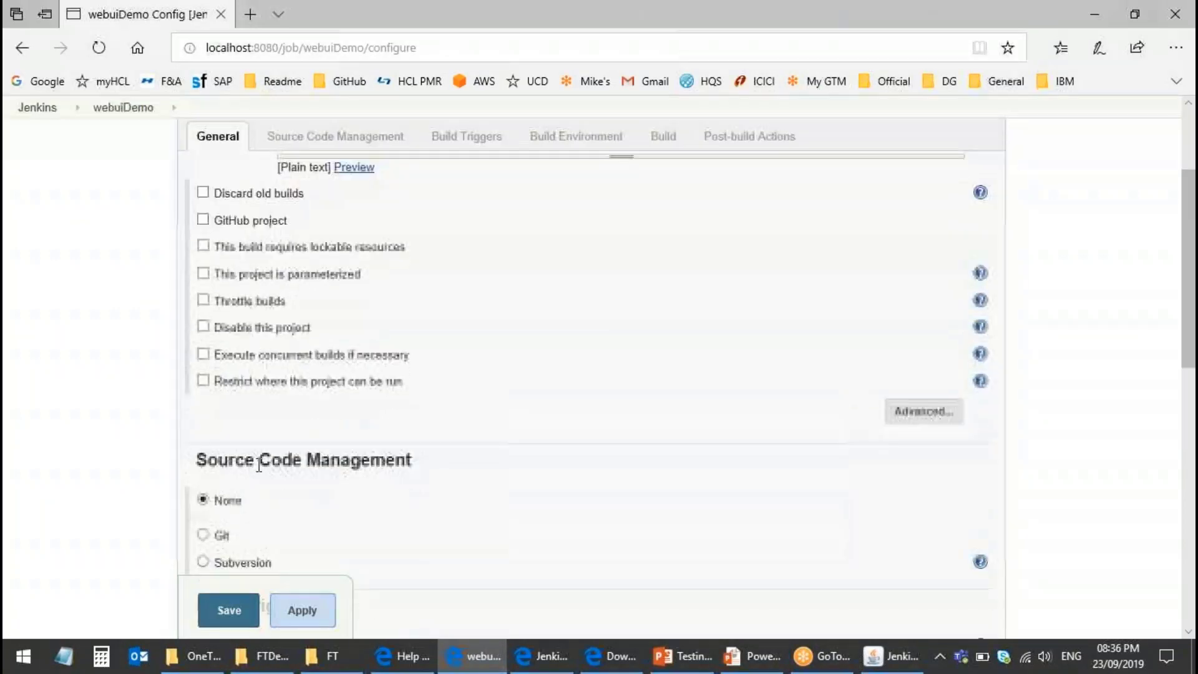
{"action": "left_click", "coordinate": [204, 382]}
{"action": "left_click", "coordinate": [357, 412]}
{"action": "type", "text": "demo"}
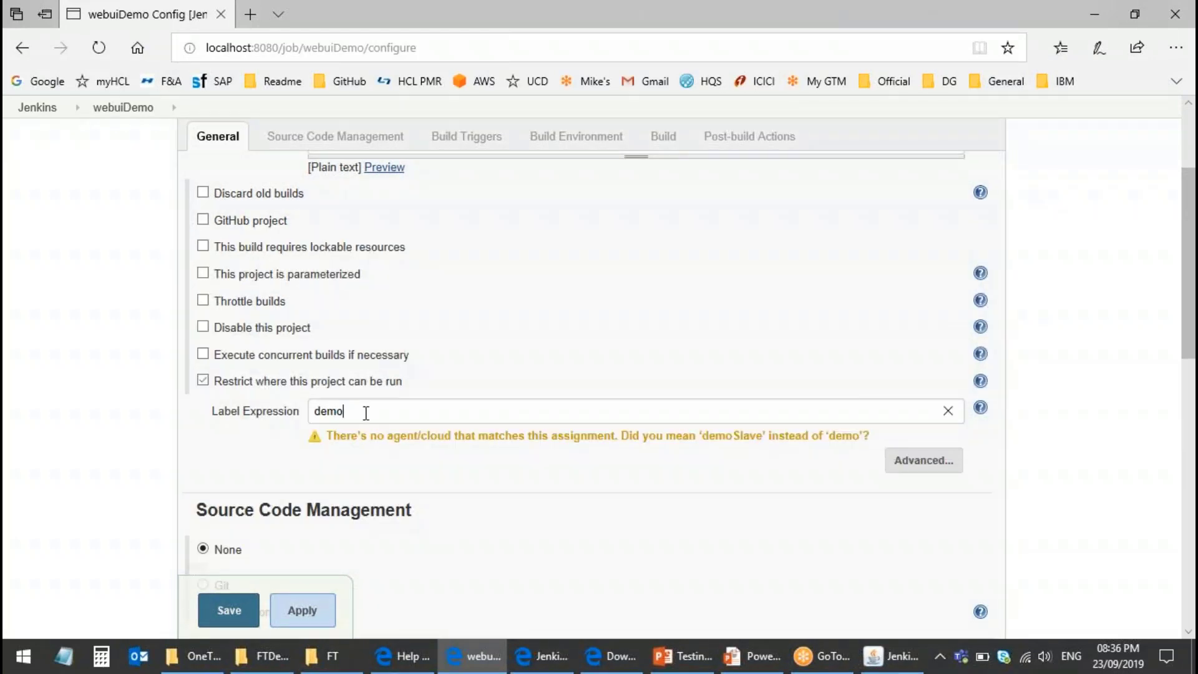
{"action": "type", "text": "l"}
{"action": "left_click", "coordinate": [347, 437]}
{"action": "scroll", "coordinate": [387, 438], "scroll_direction": "down", "scroll_amount": 10}
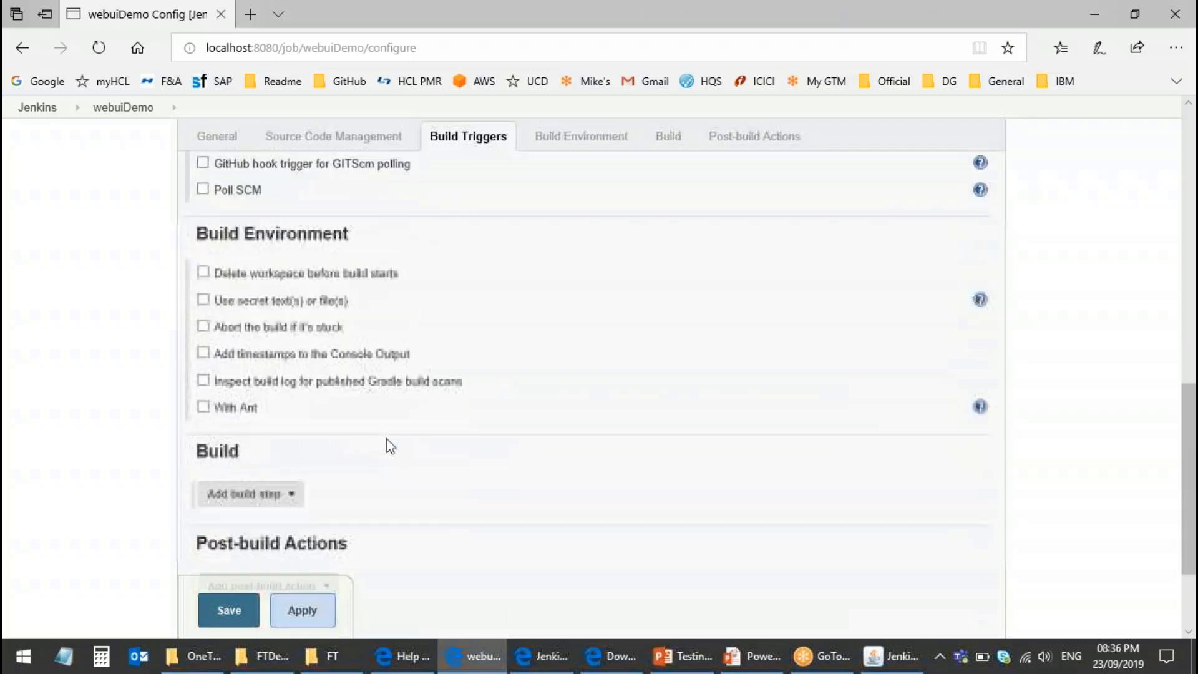
Step: Add a 'Run an HCL OneTest UI - Web UI test' build step named WEbuiTest
{"action": "left_click", "coordinate": [269, 452]}
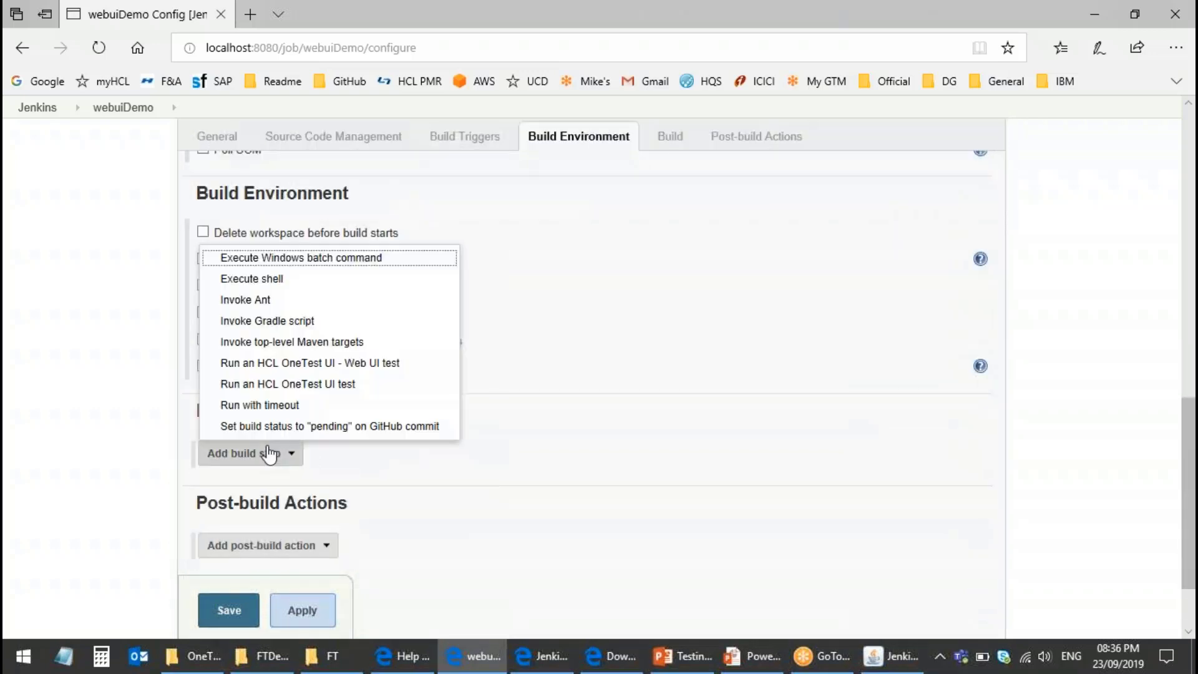
{"action": "left_click", "coordinate": [302, 364]}
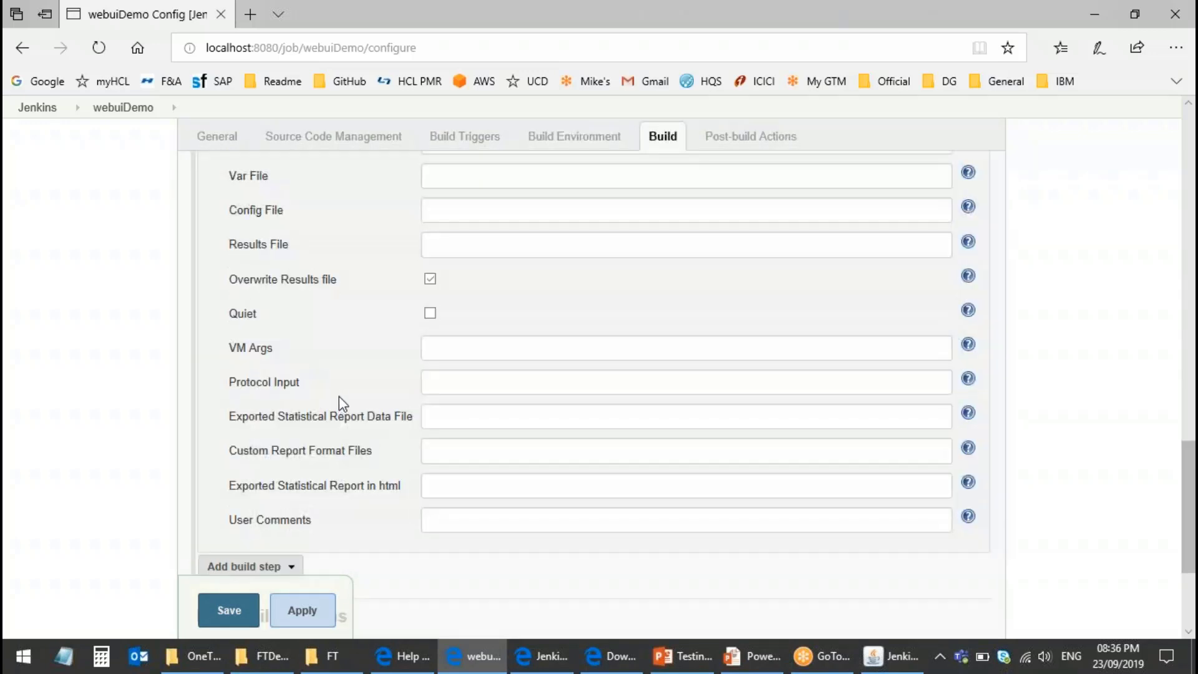
{"action": "scroll", "coordinate": [532, 401], "scroll_direction": "up", "scroll_amount": 4}
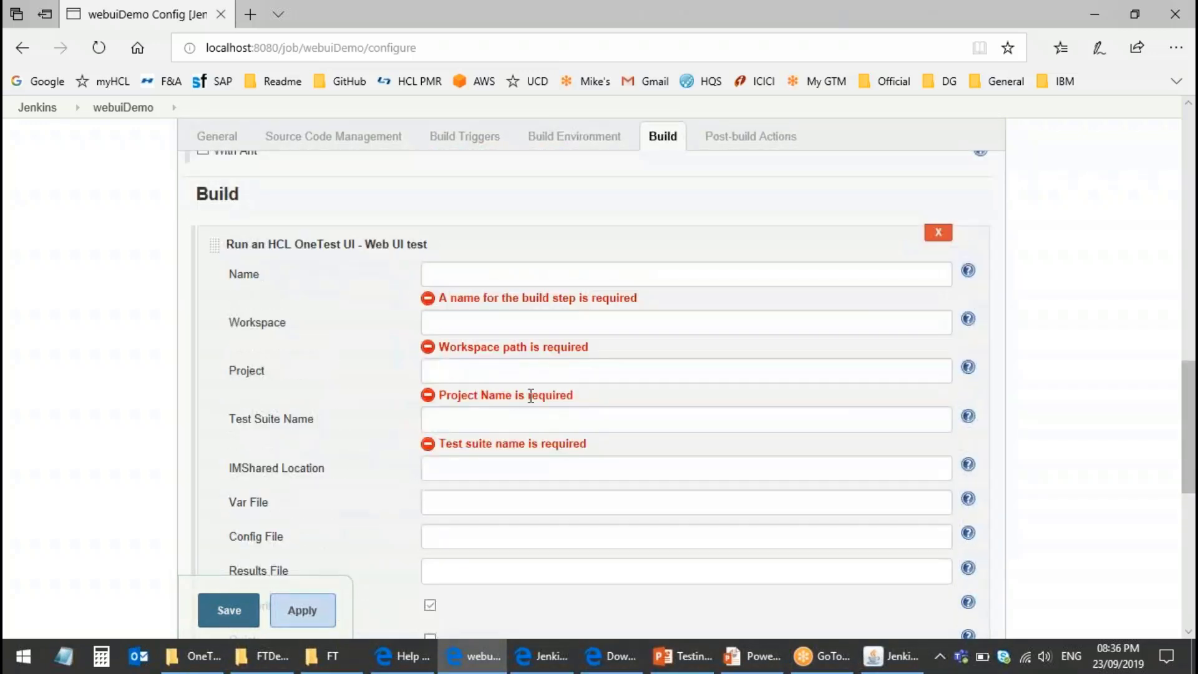
{"action": "left_click", "coordinate": [462, 280]}
{"action": "type", "text": "WEbuiTest"}
Step: Fill in workspace D:\MK_HCL_OT\Workspaces\FT, project jBooking and test suite Book Flight.testsuite
{"action": "left_click", "coordinate": [470, 321]}
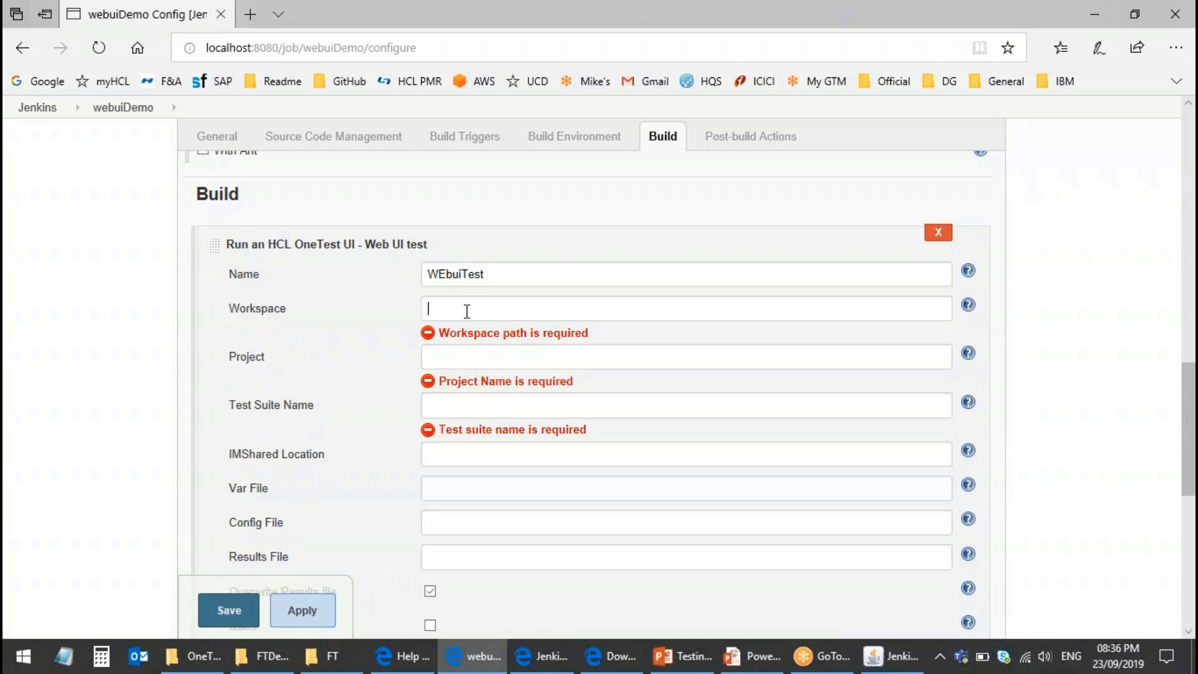
{"action": "type", "text": "BookaFlight"}
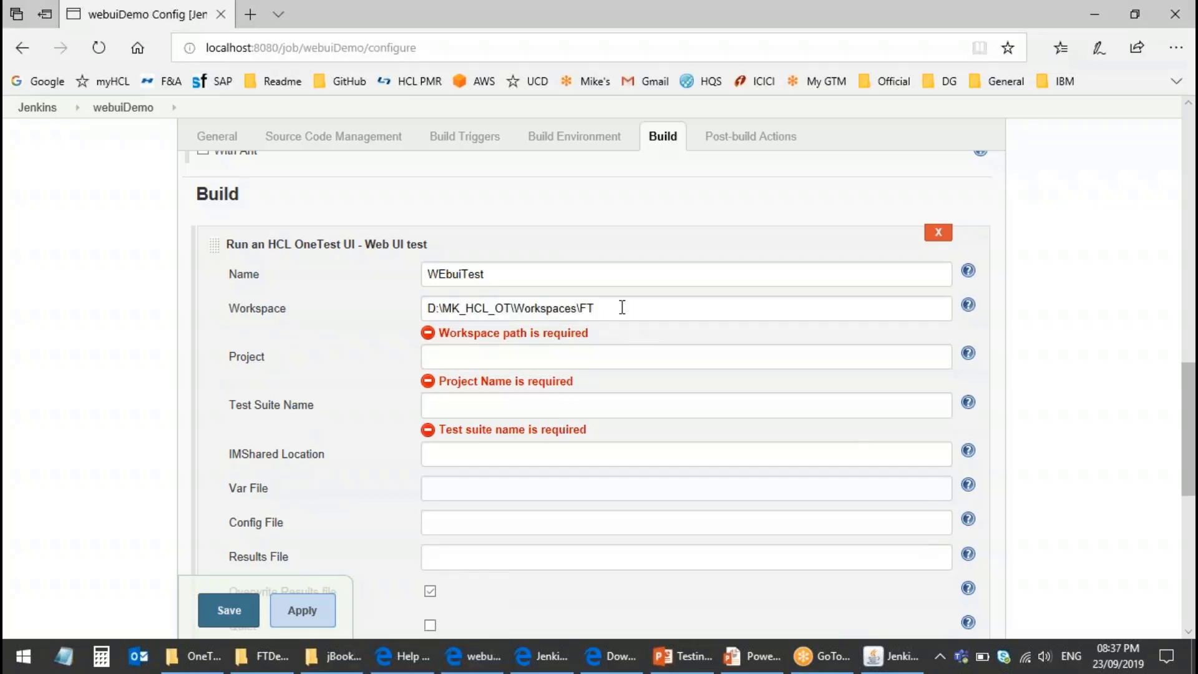
{"action": "left_click", "coordinate": [469, 357]}
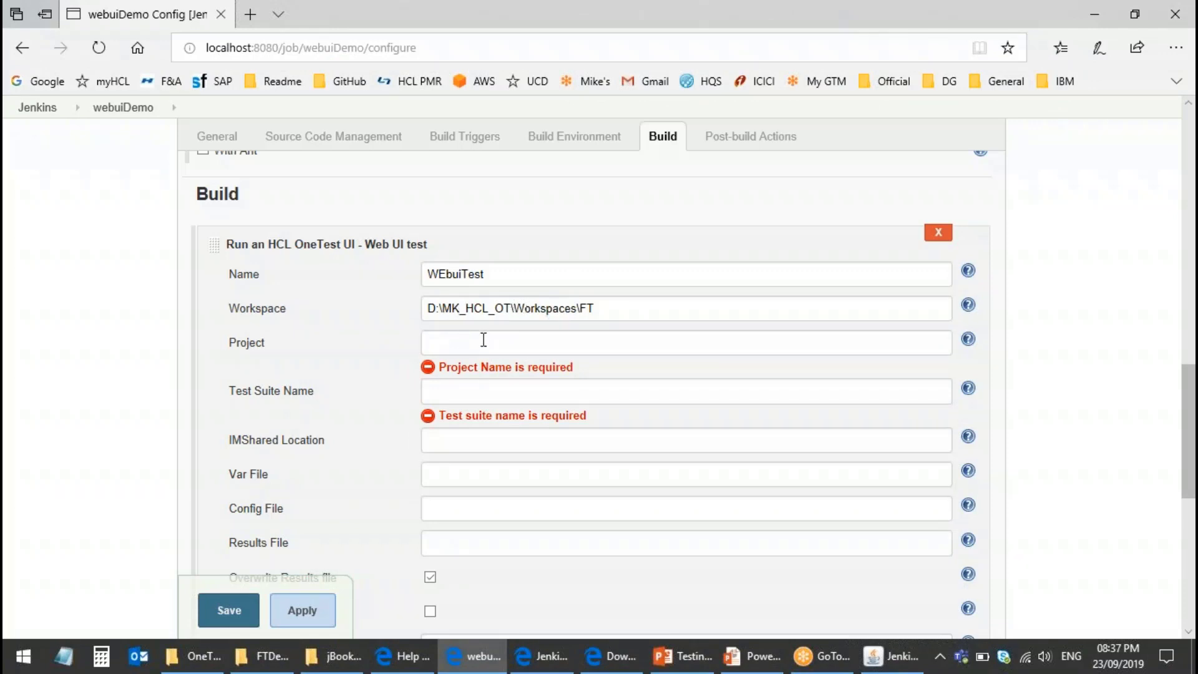
{"action": "type", "text": "jBooking"}
{"action": "left_click", "coordinate": [457, 390]}
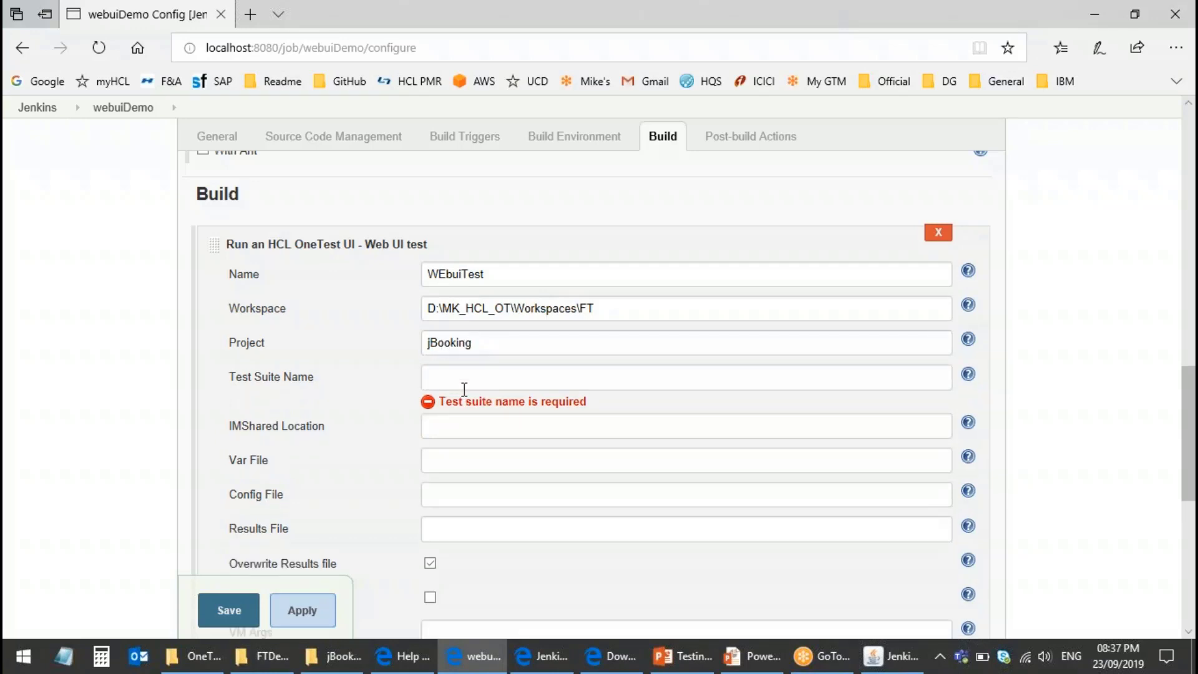
{"action": "type", "text": "Book Flight.testsuite"}
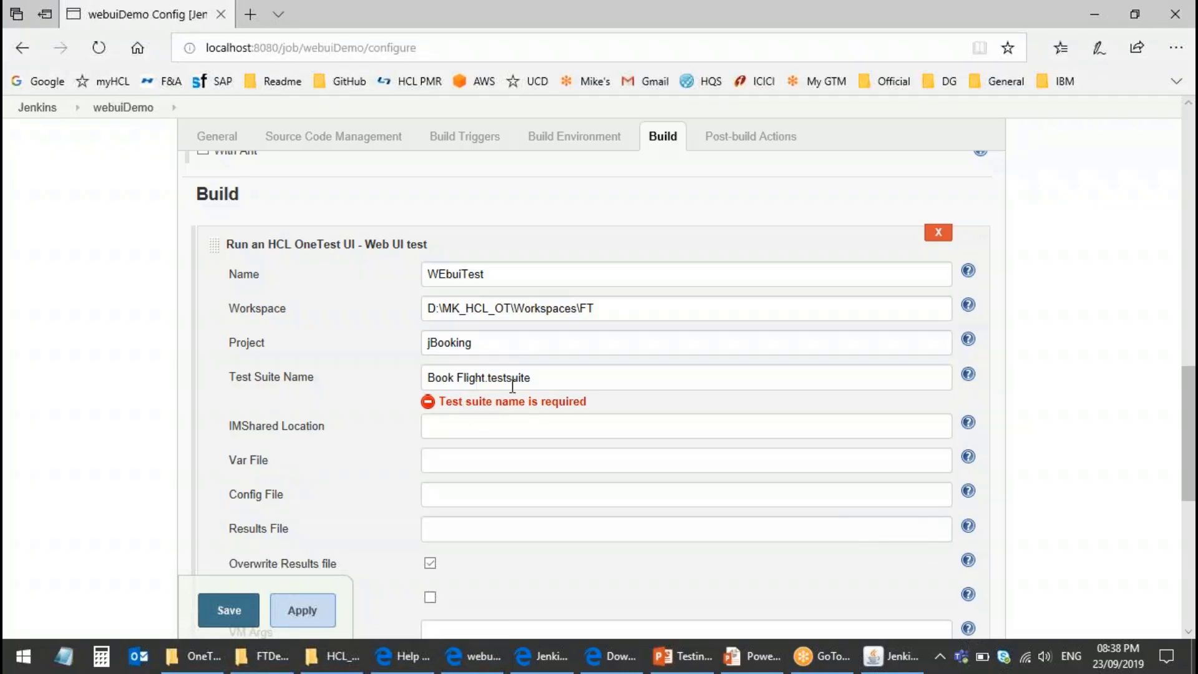
{"action": "left_click", "coordinate": [474, 422]}
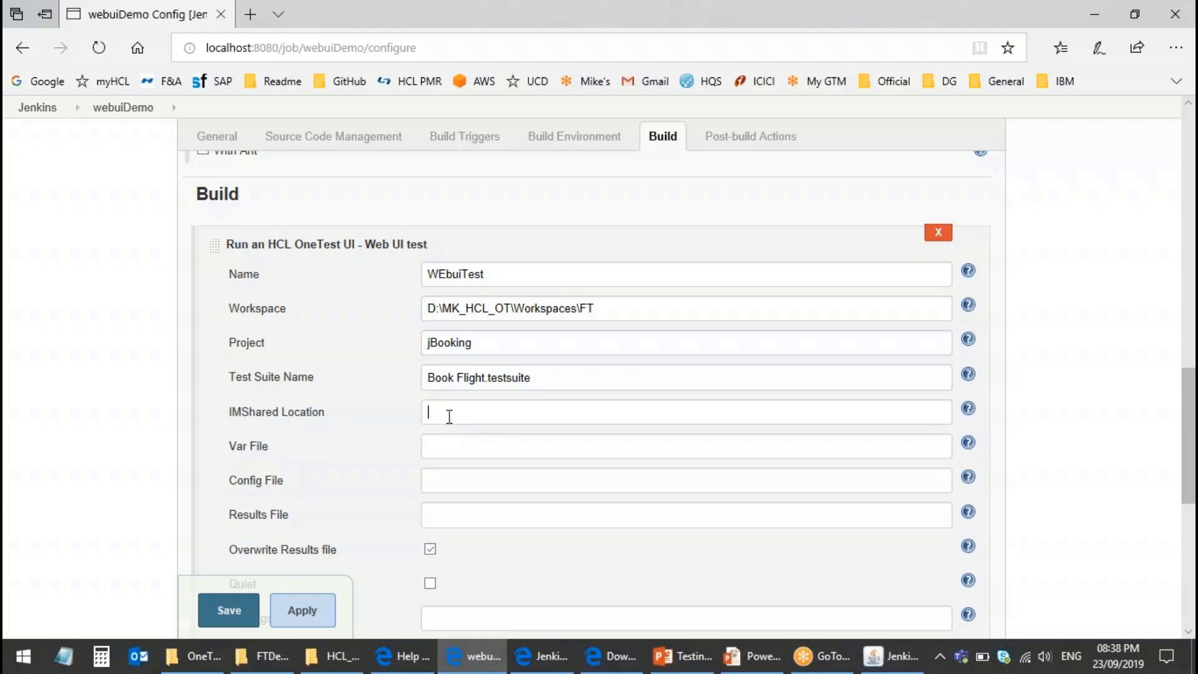
Step: Save the webuiDemo job configuration
{"action": "scroll", "coordinate": [449, 416], "scroll_direction": "down", "scroll_amount": 2}
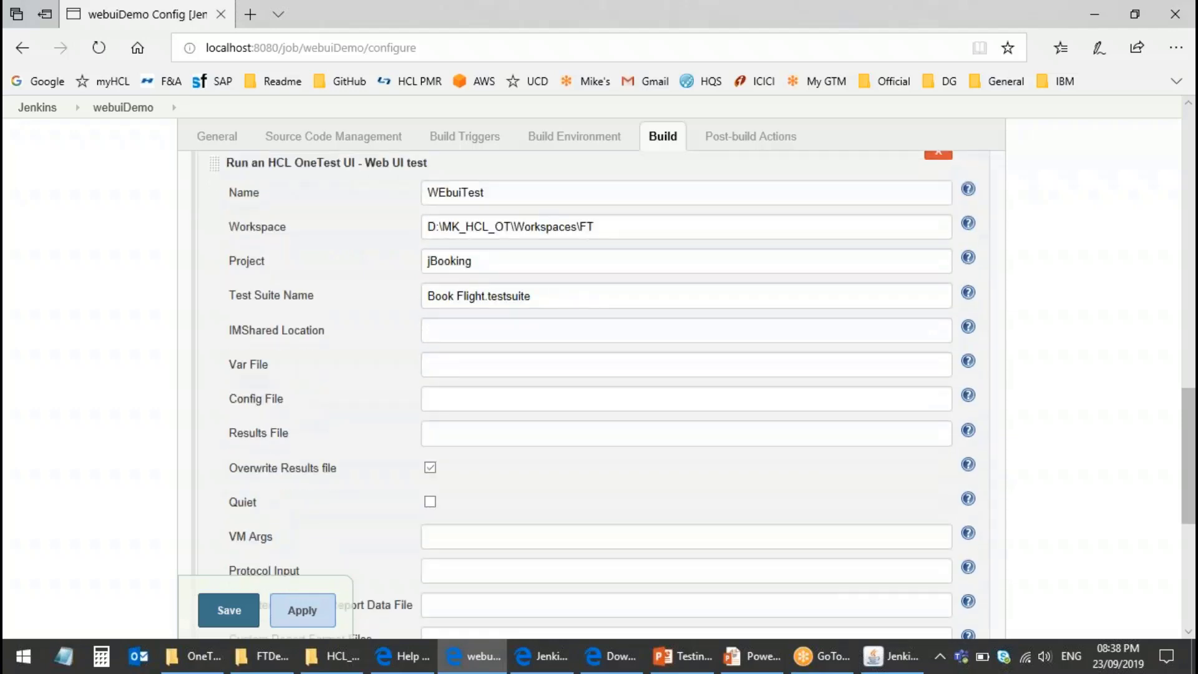
{"action": "scroll", "coordinate": [460, 401], "scroll_direction": "down", "scroll_amount": 2}
{"action": "scroll", "coordinate": [599, 375], "scroll_direction": "down", "scroll_amount": 4}
{"action": "scroll", "coordinate": [599, 374], "scroll_direction": "up", "scroll_amount": 4}
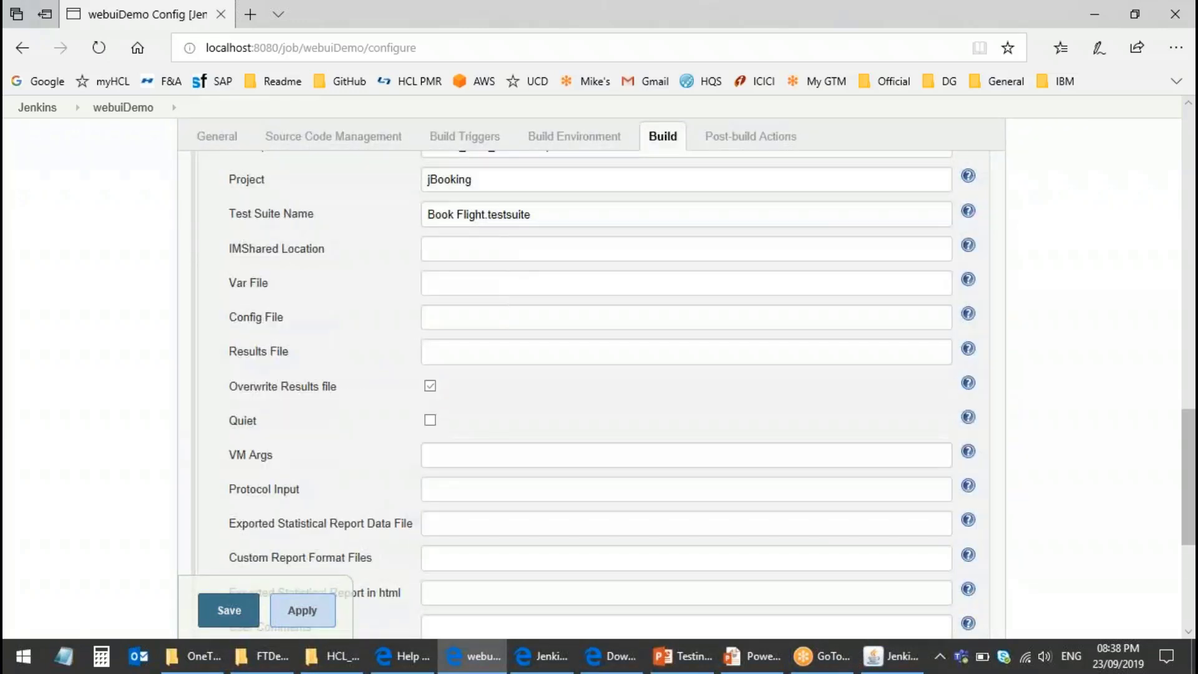
{"action": "left_click", "coordinate": [234, 618]}
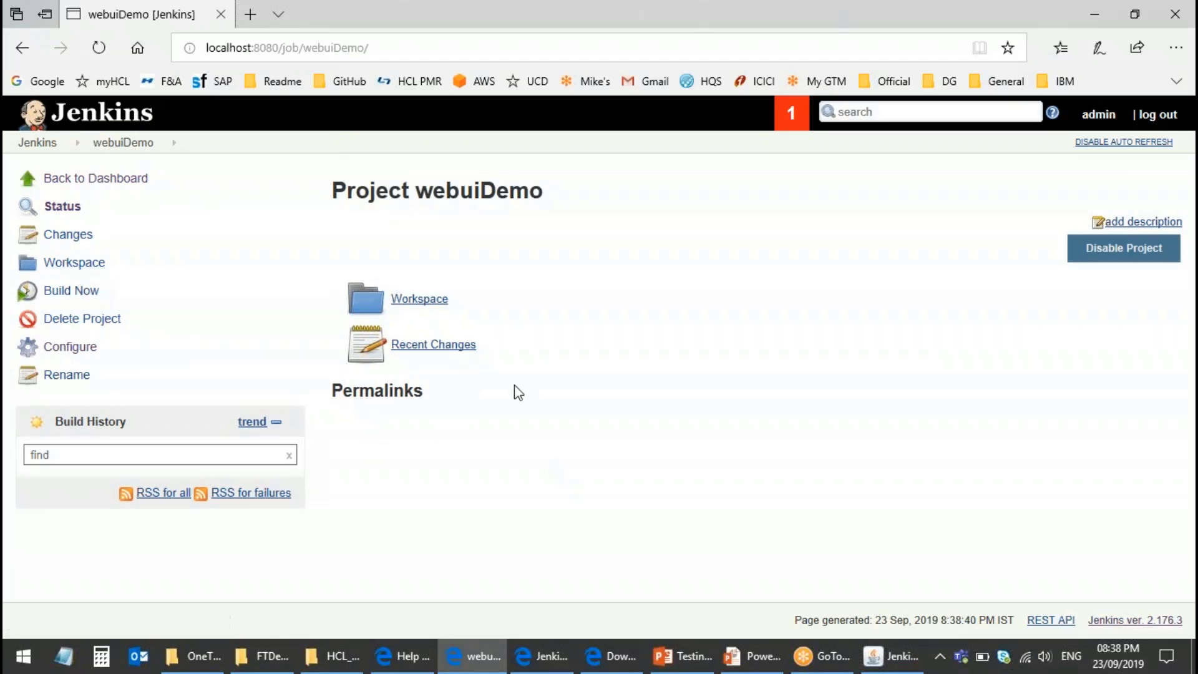
Step: Bring up the Project webuiDemo page showing its empty build history
{"action": "left_click", "coordinate": [73, 297]}
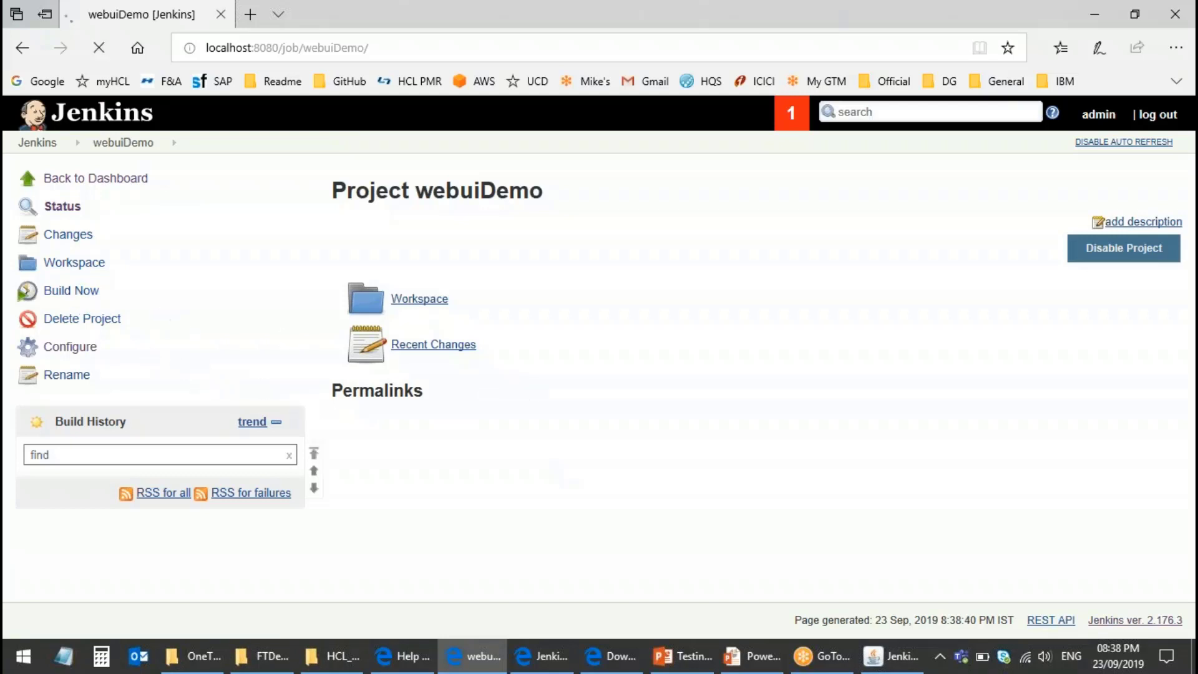